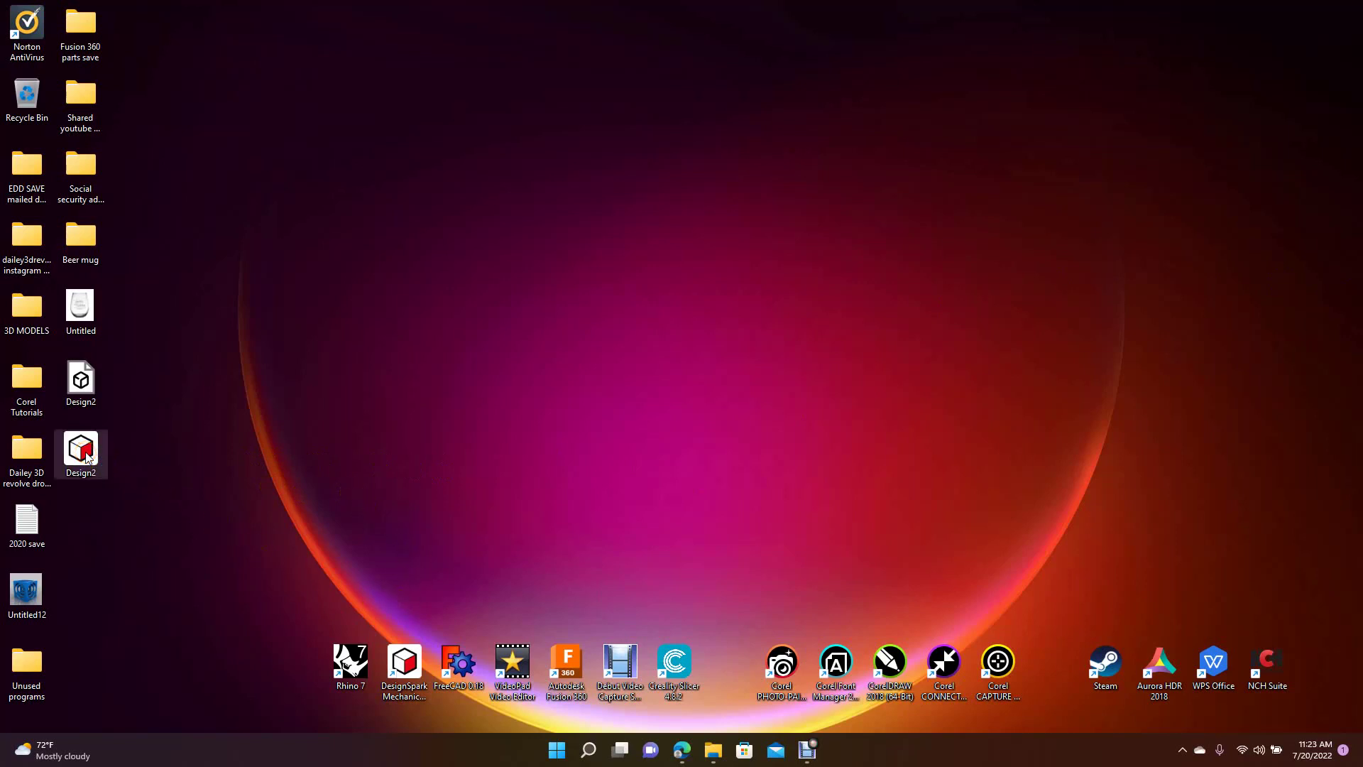
Open the Design2 file from the desktop in DesignSpark Mechanical and bring its design window to the front.
mouse_move(87, 457)
left_mouse_down()
mouse_move(292, 505)
mouse_move(67, 472)
mouse_move(98, 476)
left_mouse_up()
right_click(87, 458)
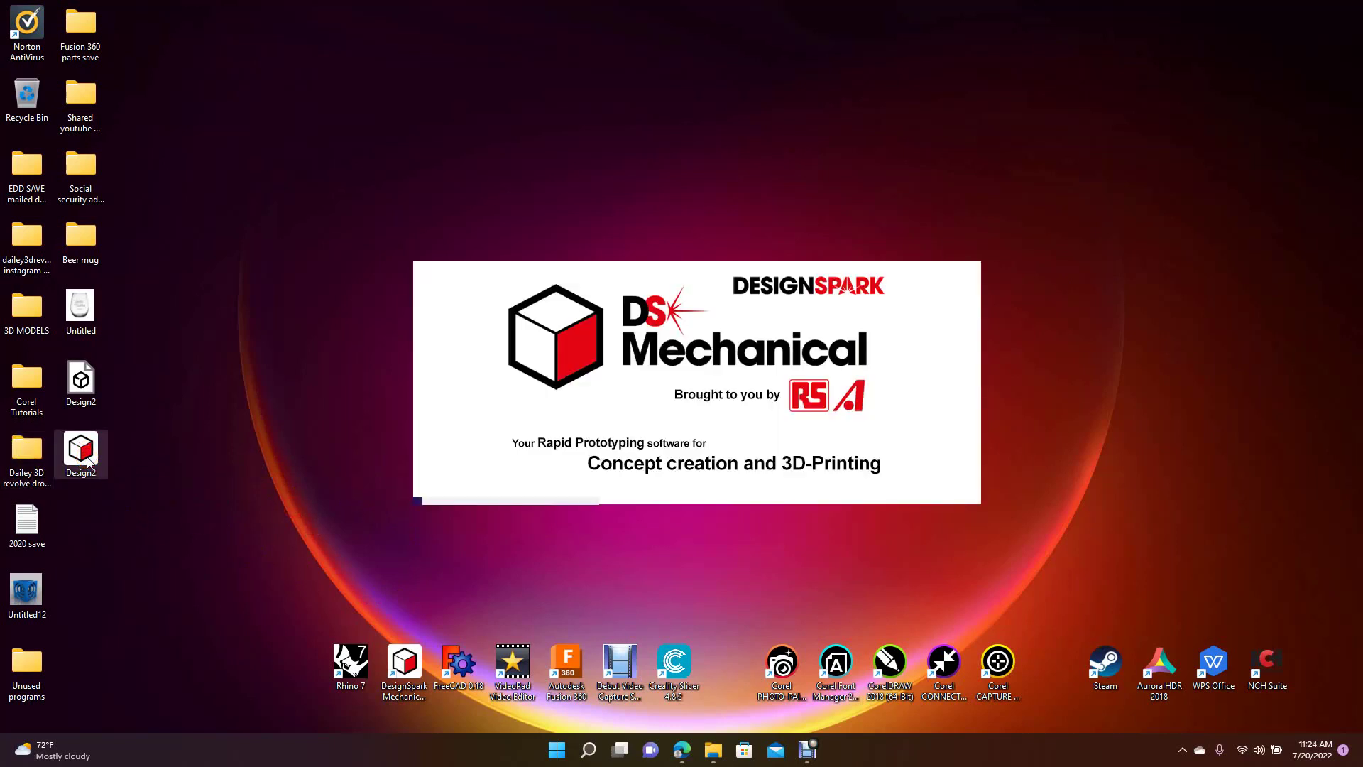
left_click(248, 452)
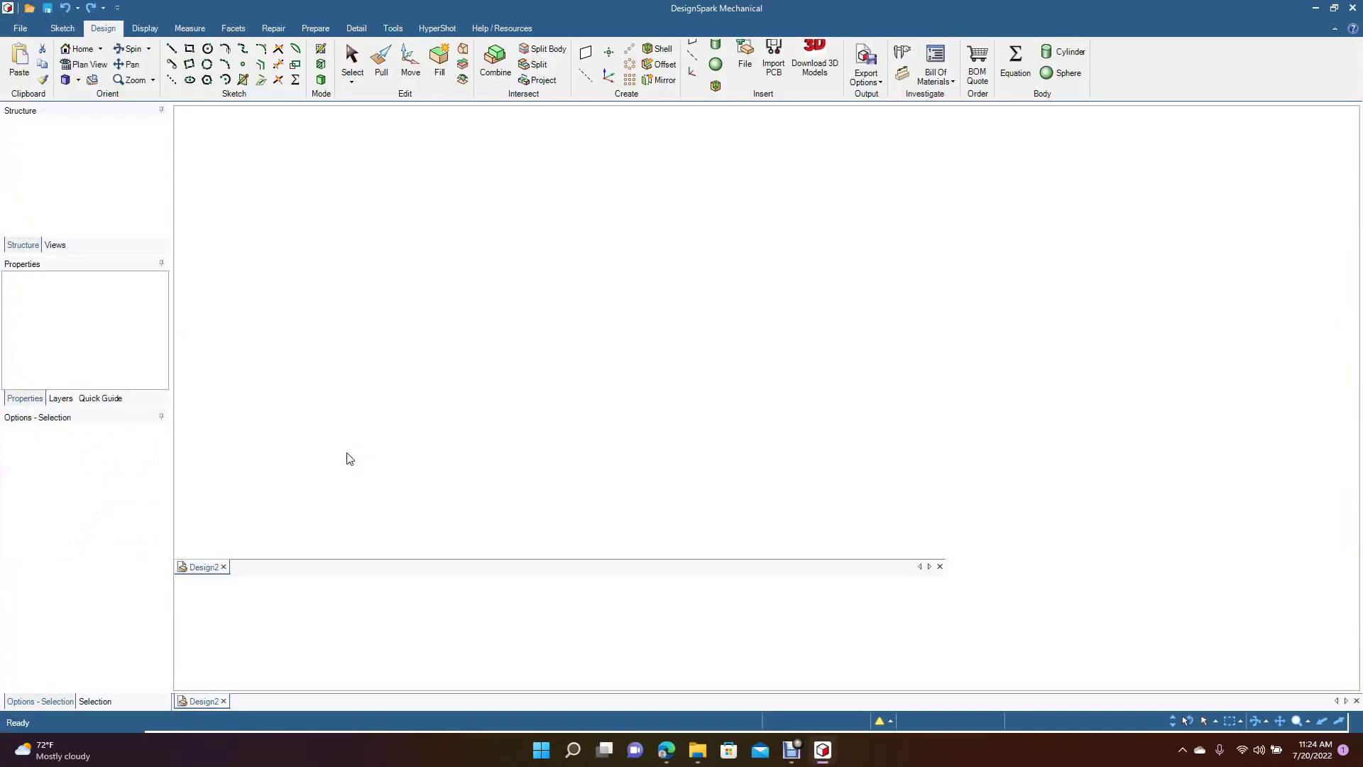
left_click(304, 627)
left_click(200, 703)
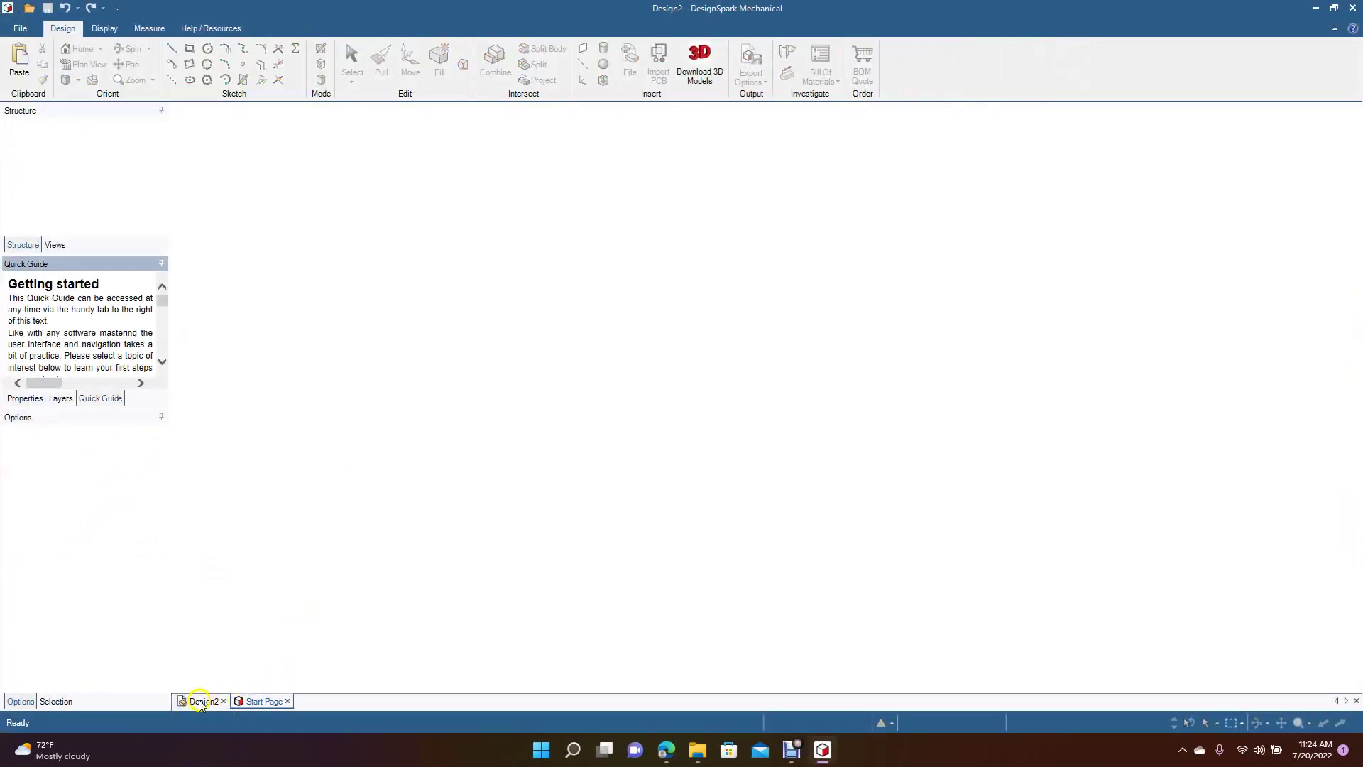
left_click(265, 701)
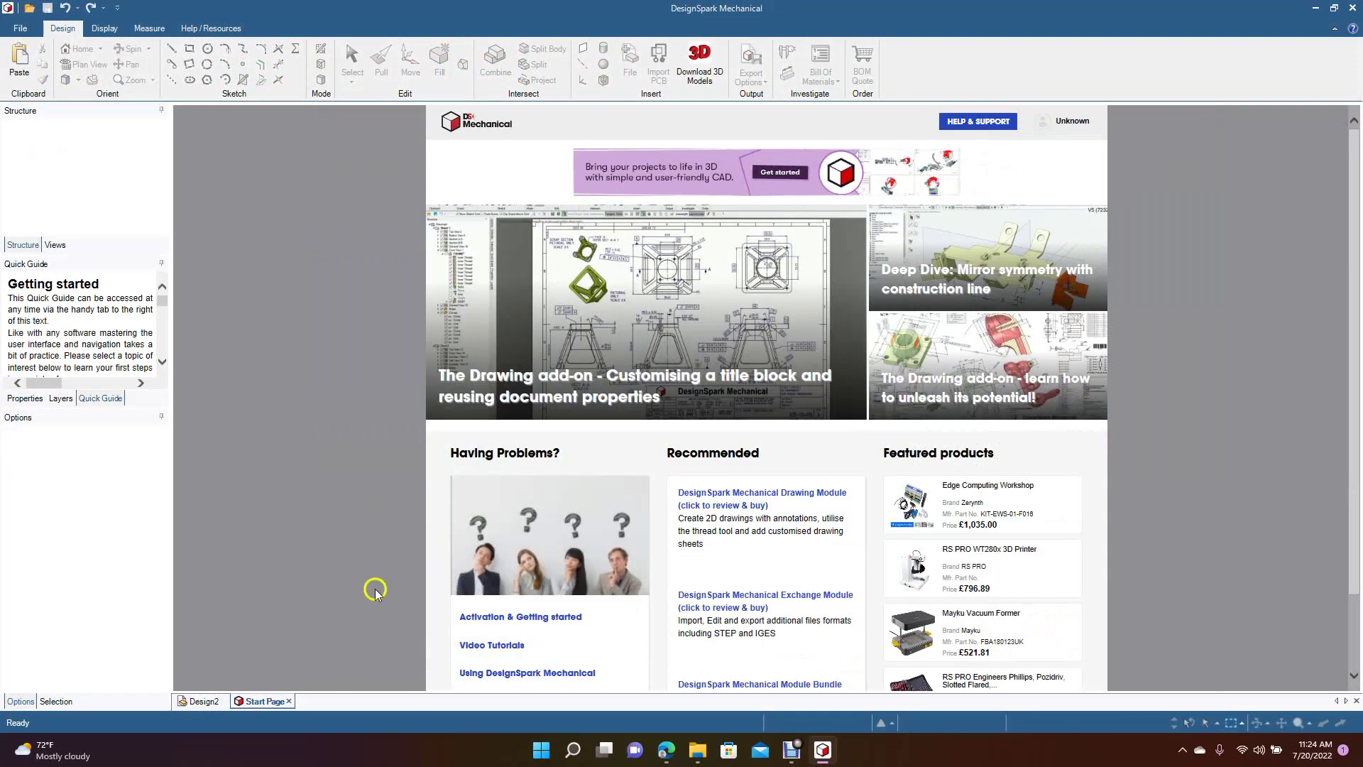
left_click(200, 700)
Examine the outer wall profile and the inner filling profile of the jar in full.
left_click(717, 483)
left_click(547, 424)
scroll(548, 424, "down", 3)
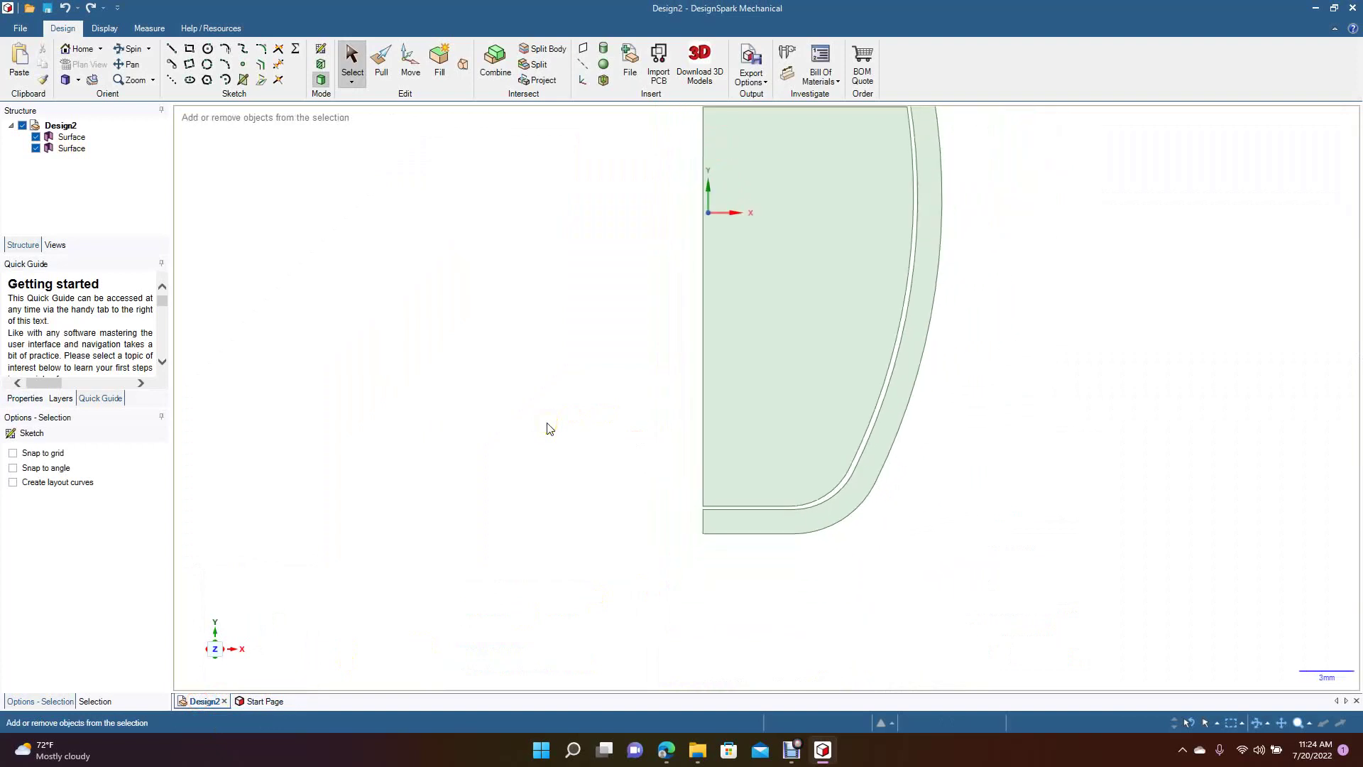
left_click(134, 69)
left_click_drag(395, 213, 372, 361)
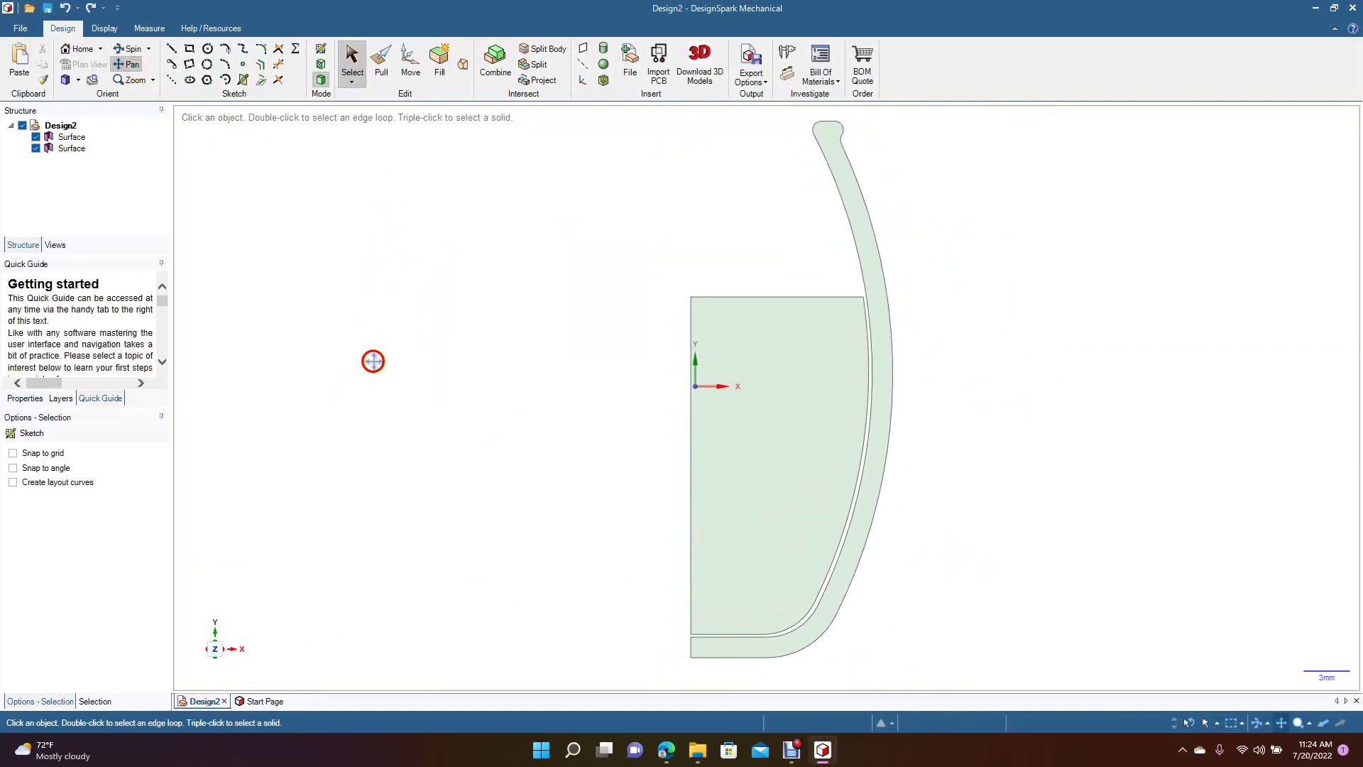
left_click(828, 177)
left_click(844, 468)
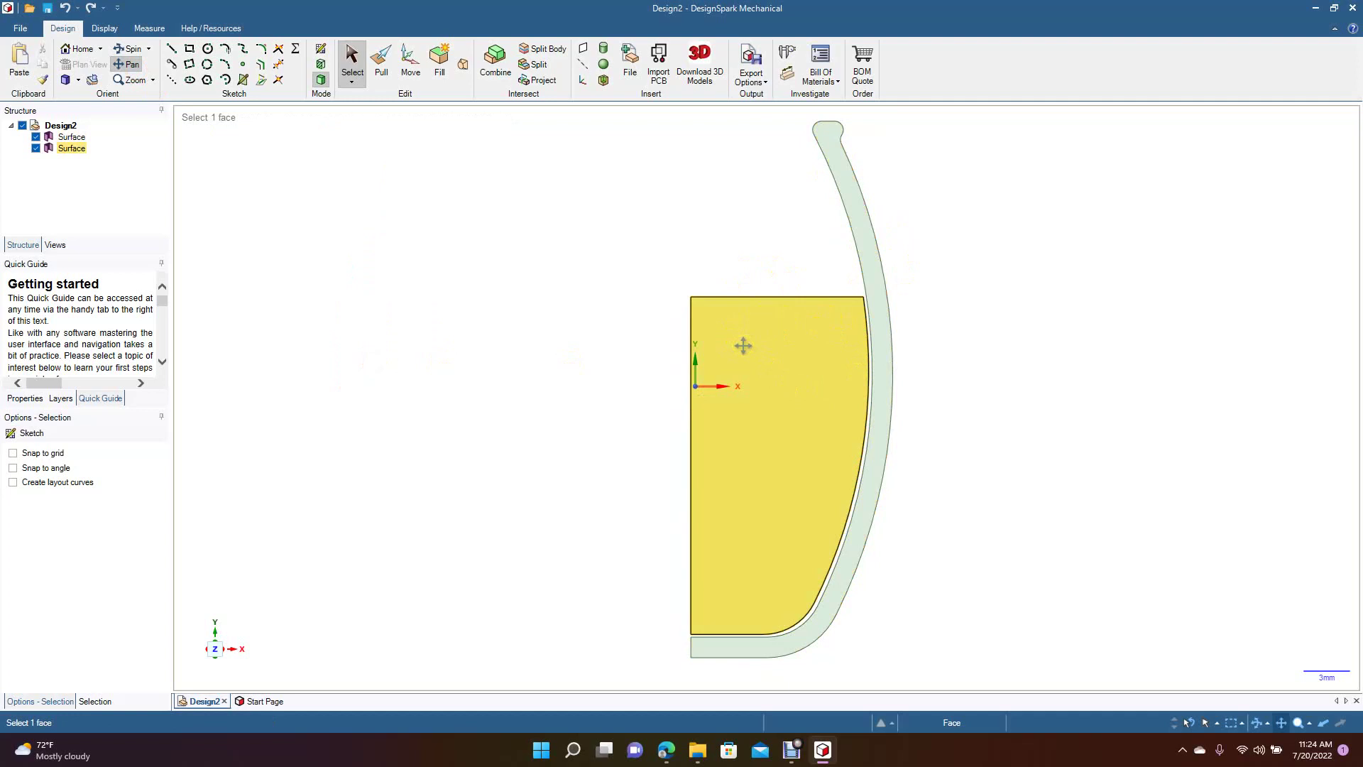
left_click(589, 302)
Revolve the outer wall face and the inner face fully around the inner profile's straight vertical edge.
left_click(389, 69)
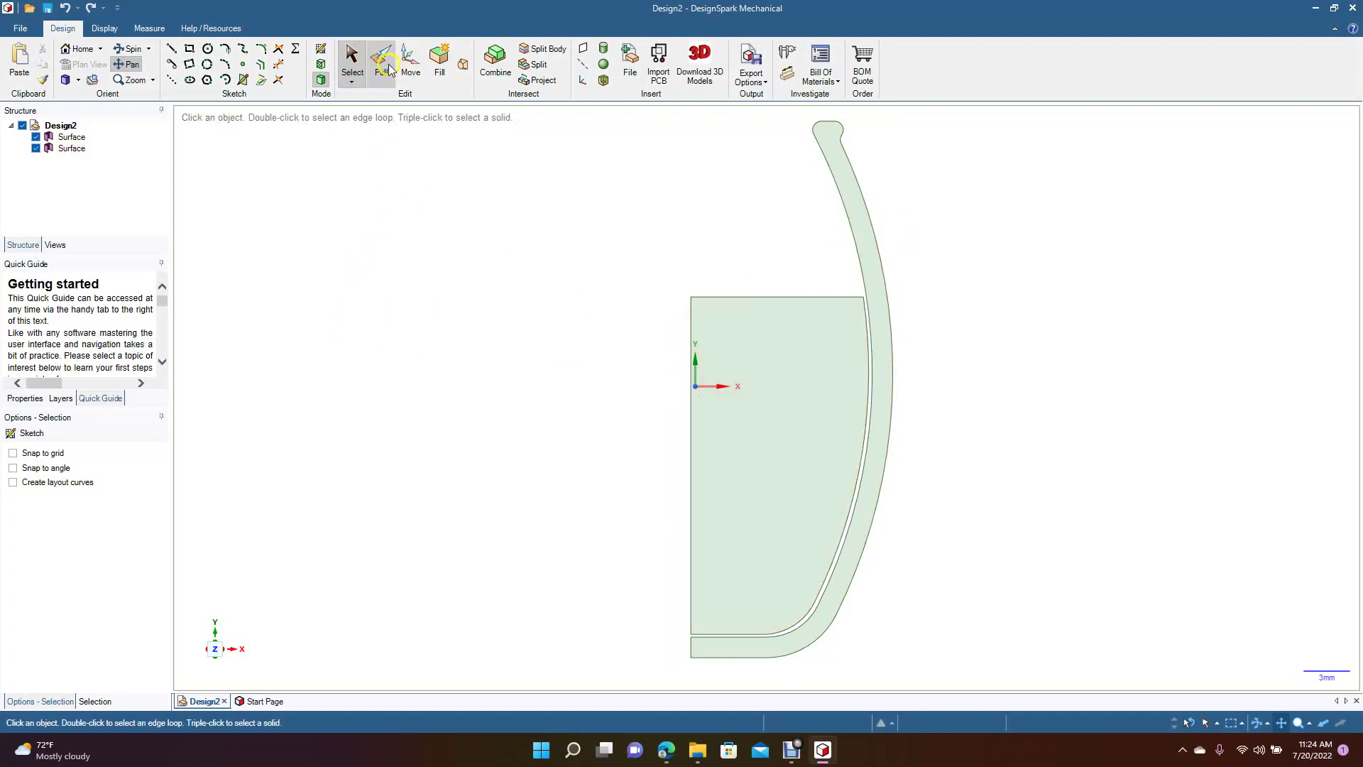
left_click(389, 69)
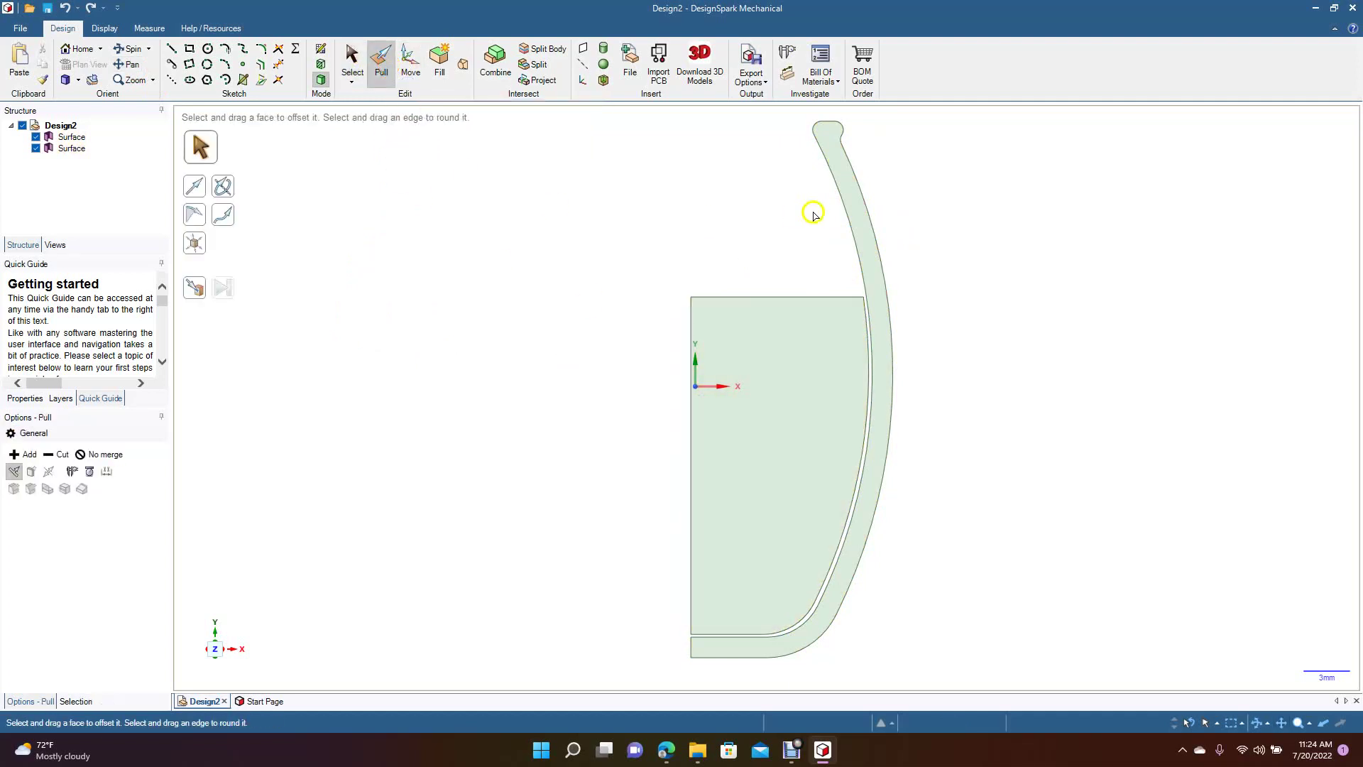
left_click(864, 237)
left_click(803, 317, "ctrl")
left_click(796, 326, "ctrl")
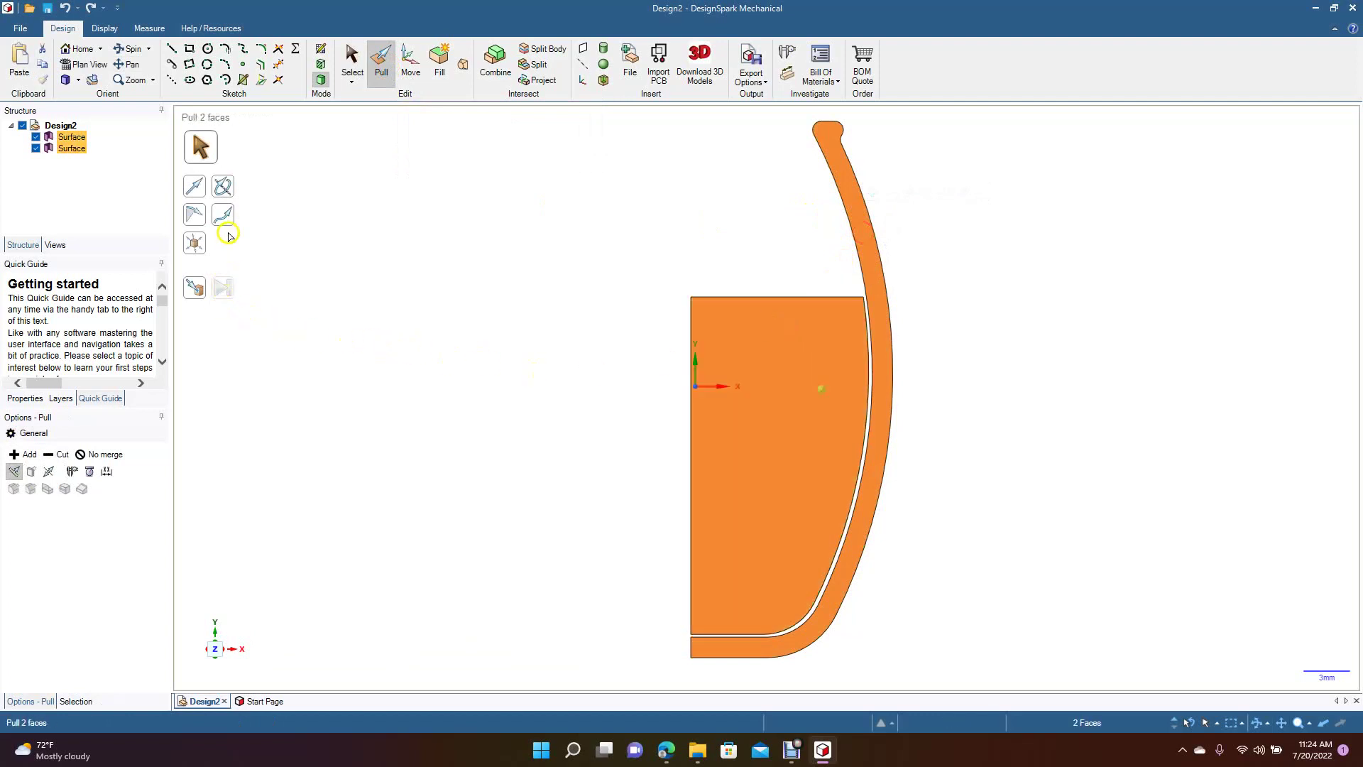
left_click(225, 191)
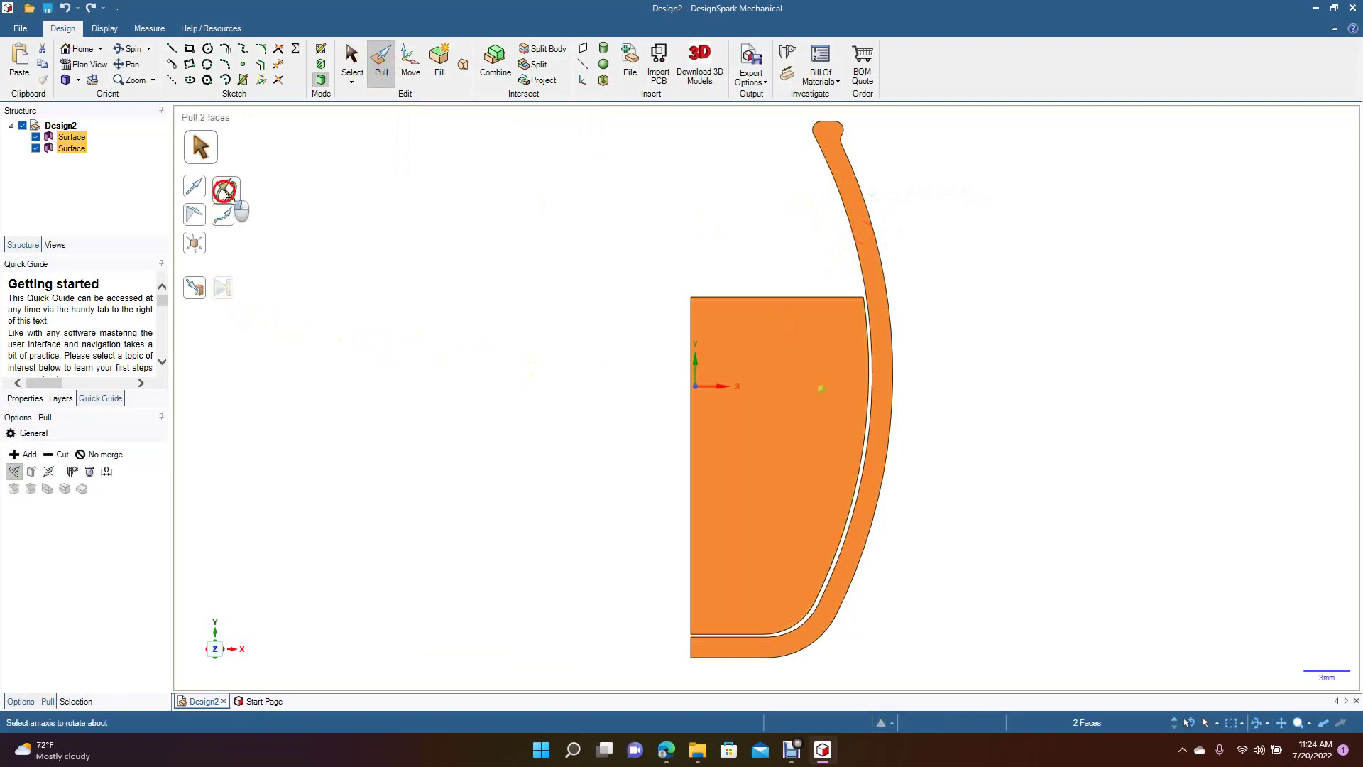
left_click(690, 568)
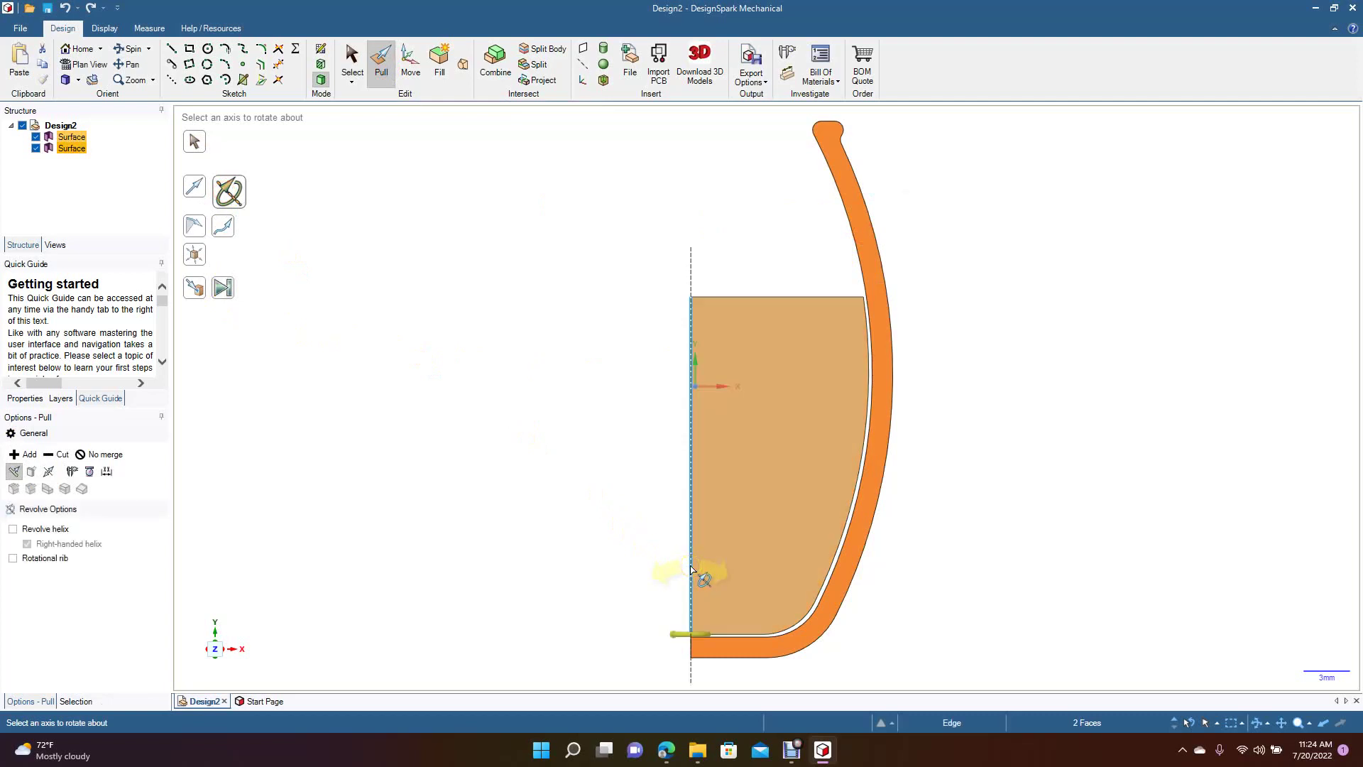
left_click(692, 568)
left_click(226, 289)
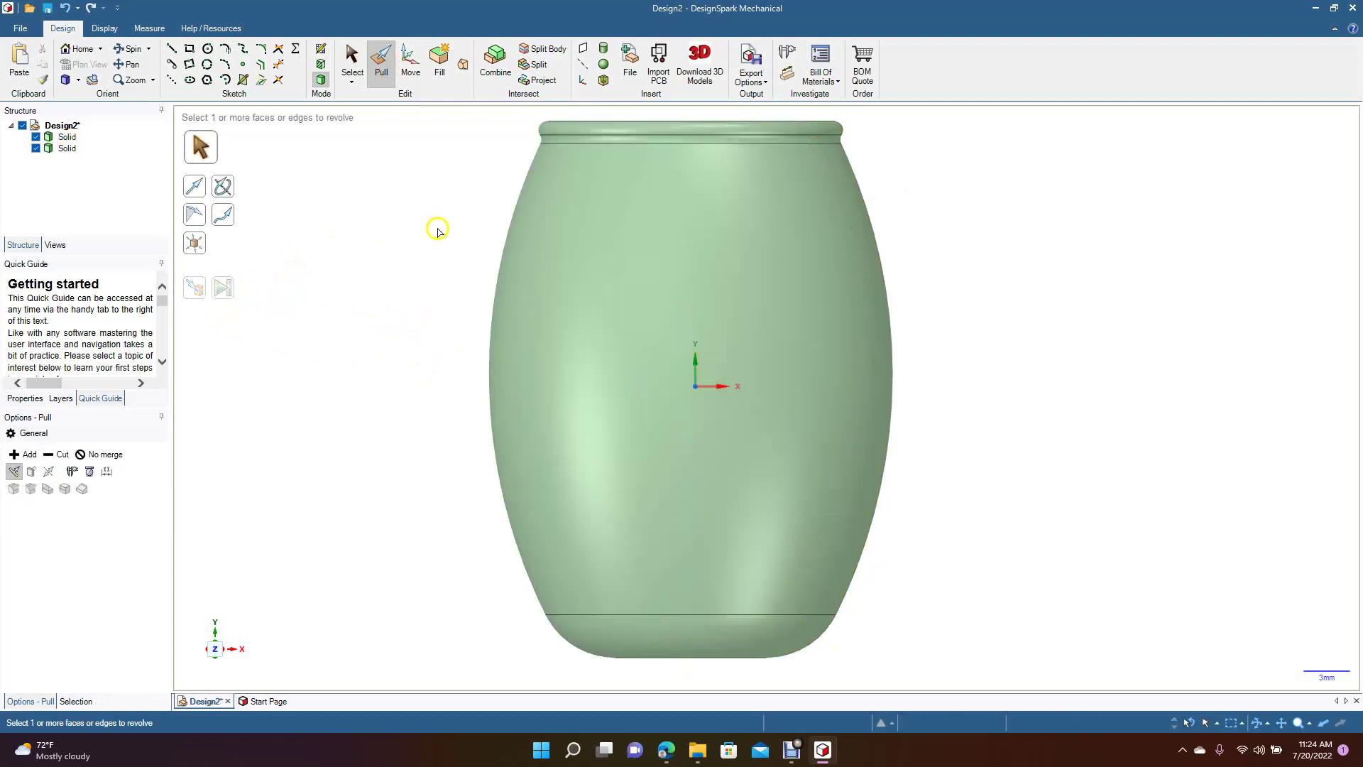
Try to move the flat top face of the inner solid upward inside the jar.
left_click(130, 48)
left_click_drag(328, 220, 326, 369)
left_click(351, 58)
left_click(644, 230)
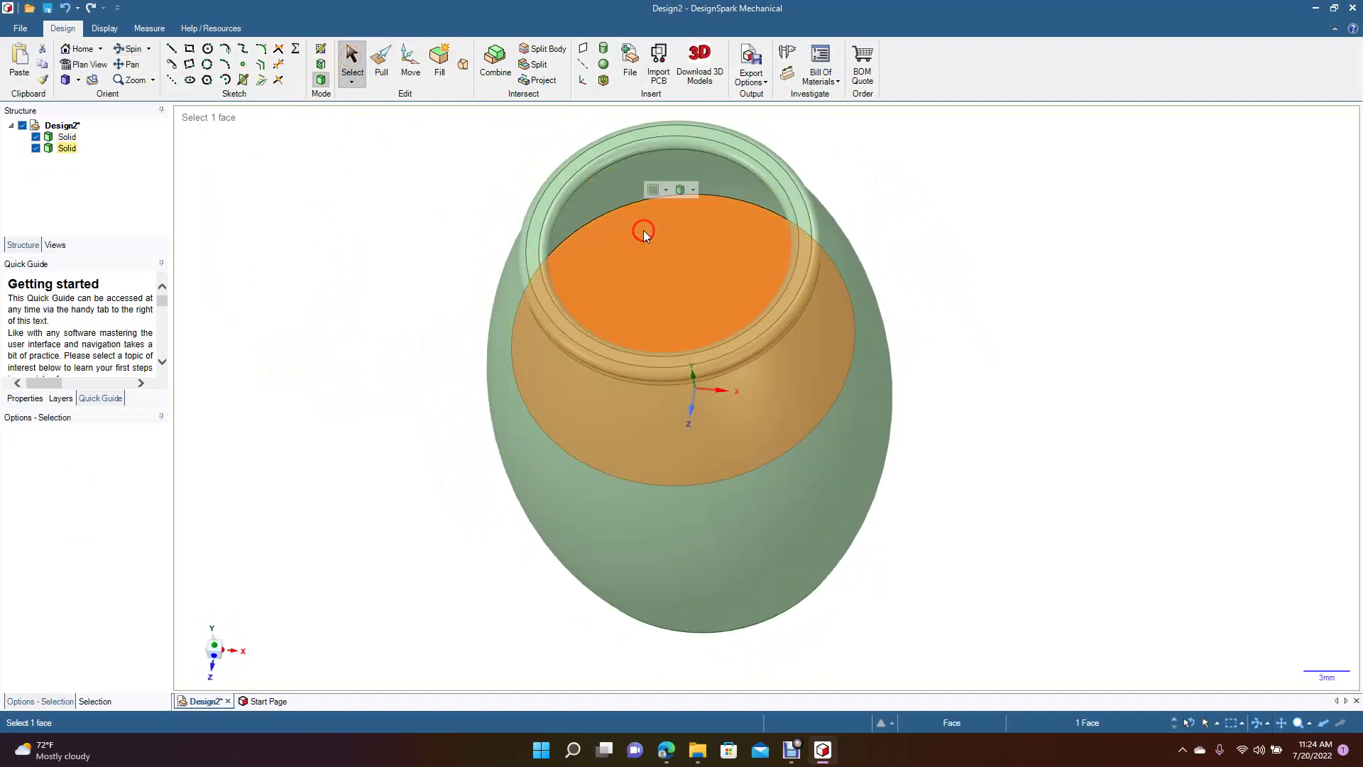
key("Escape")
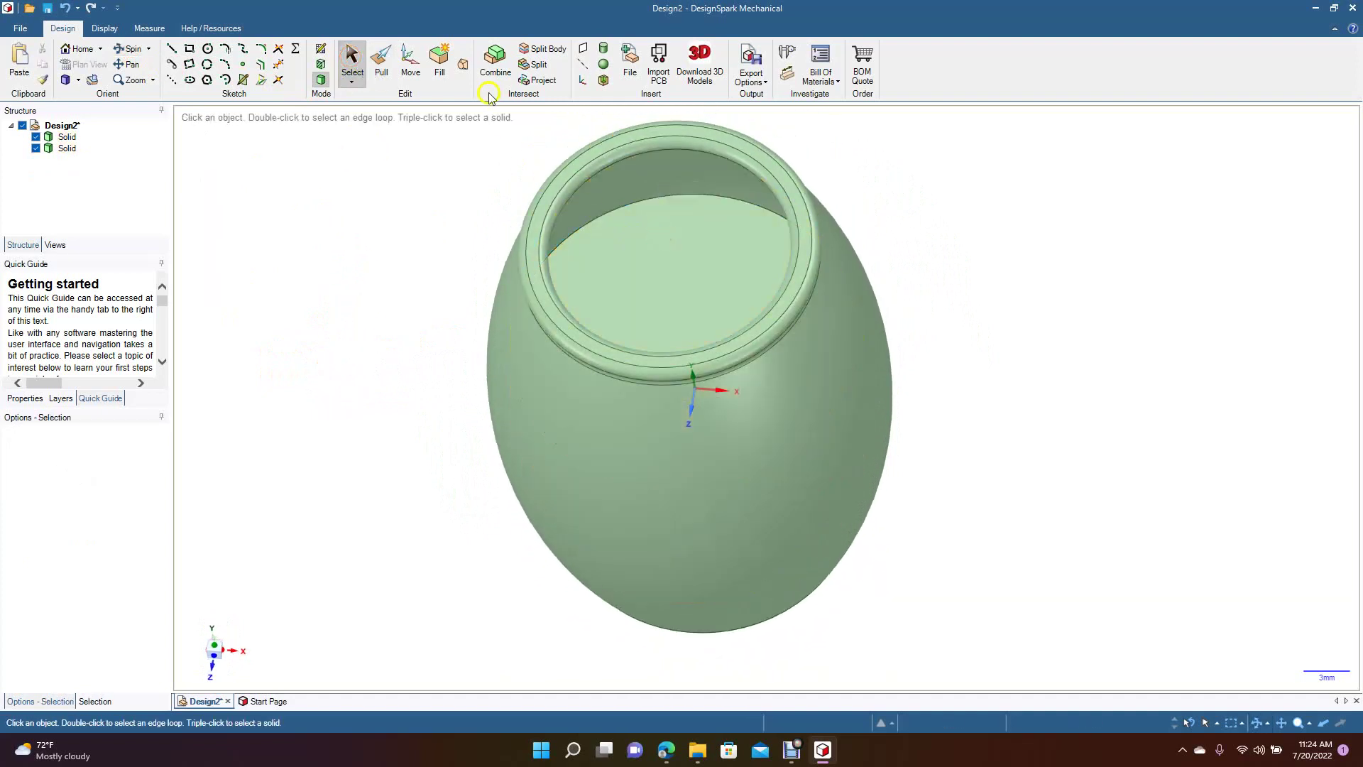
left_click(412, 70)
left_click(622, 251)
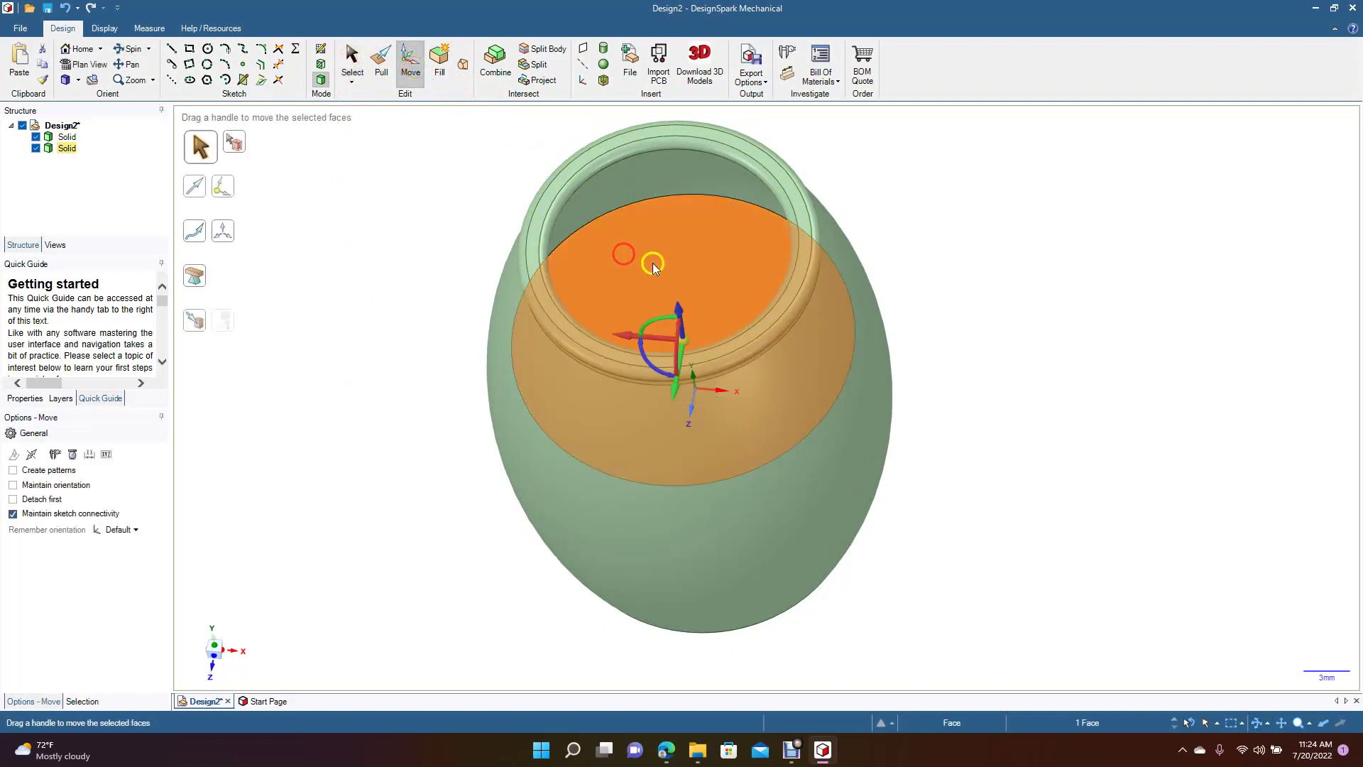
left_click_drag(683, 310, 665, 221)
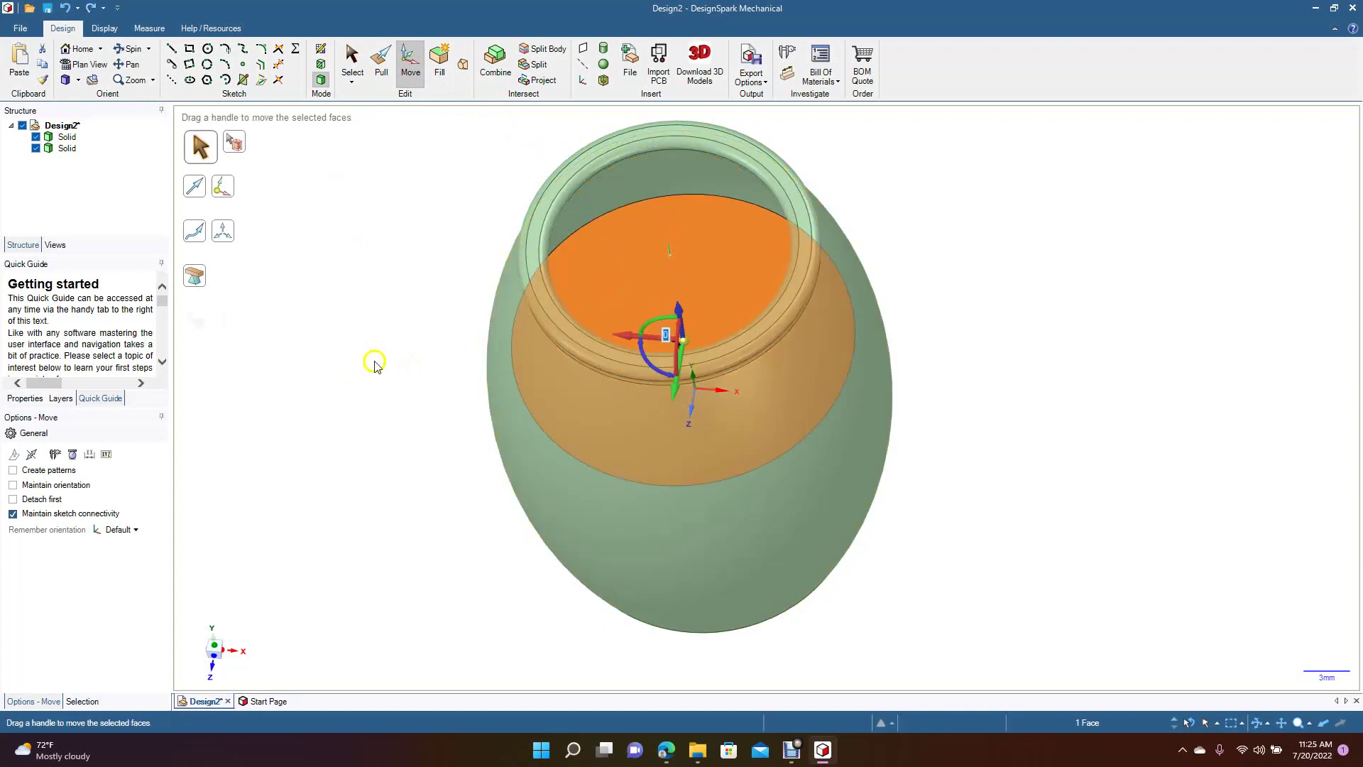
left_click(351, 328)
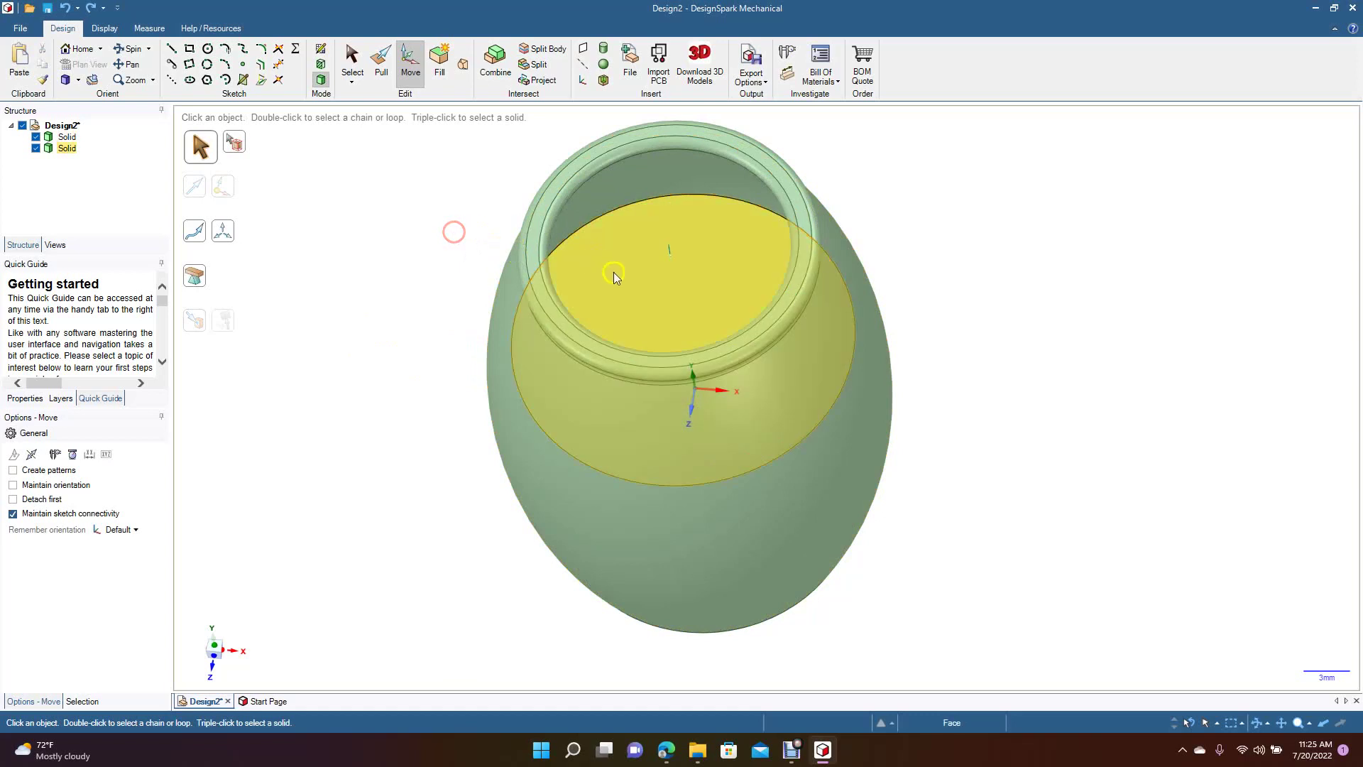
Detach the inner solid's flat top face and move it about 28.5 mm along X, outside the jar.
right_click(625, 276)
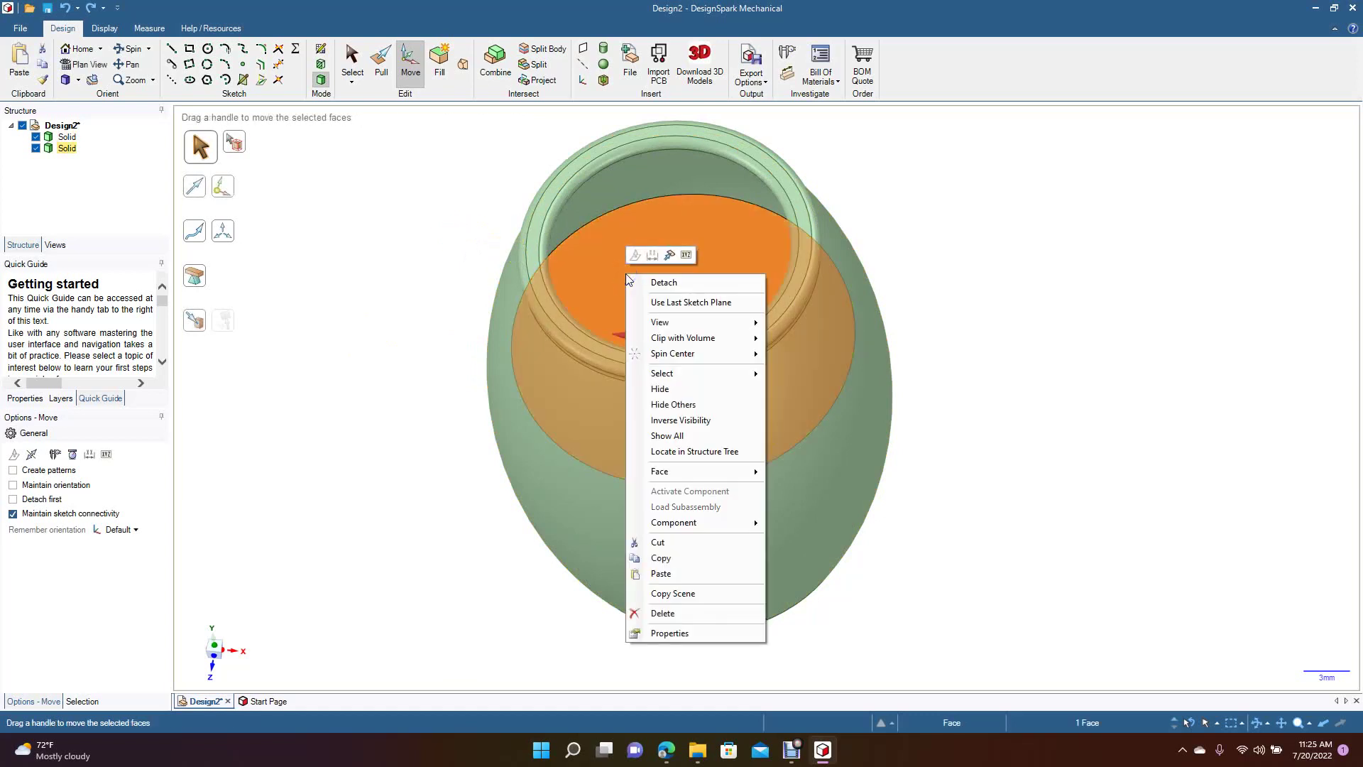
left_click(668, 284)
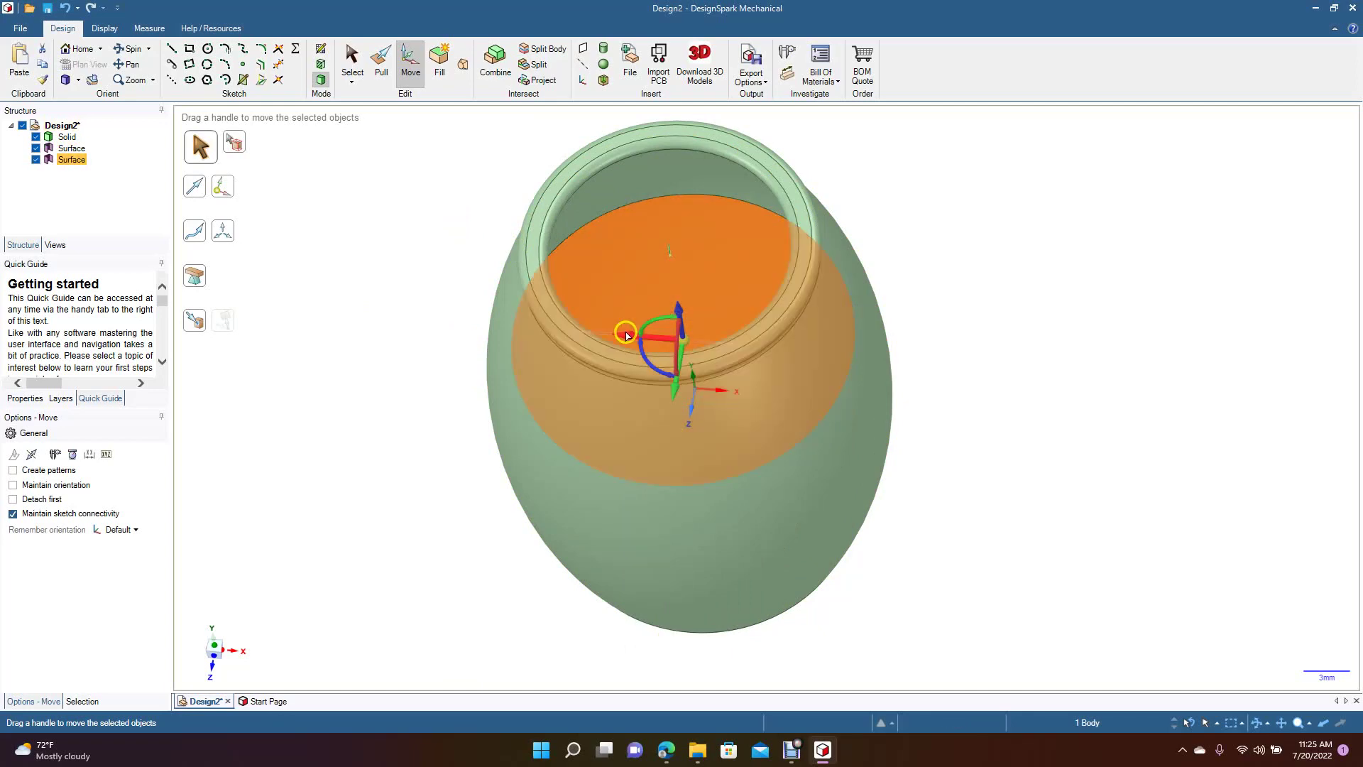
left_click_drag(626, 335, 1048, 373)
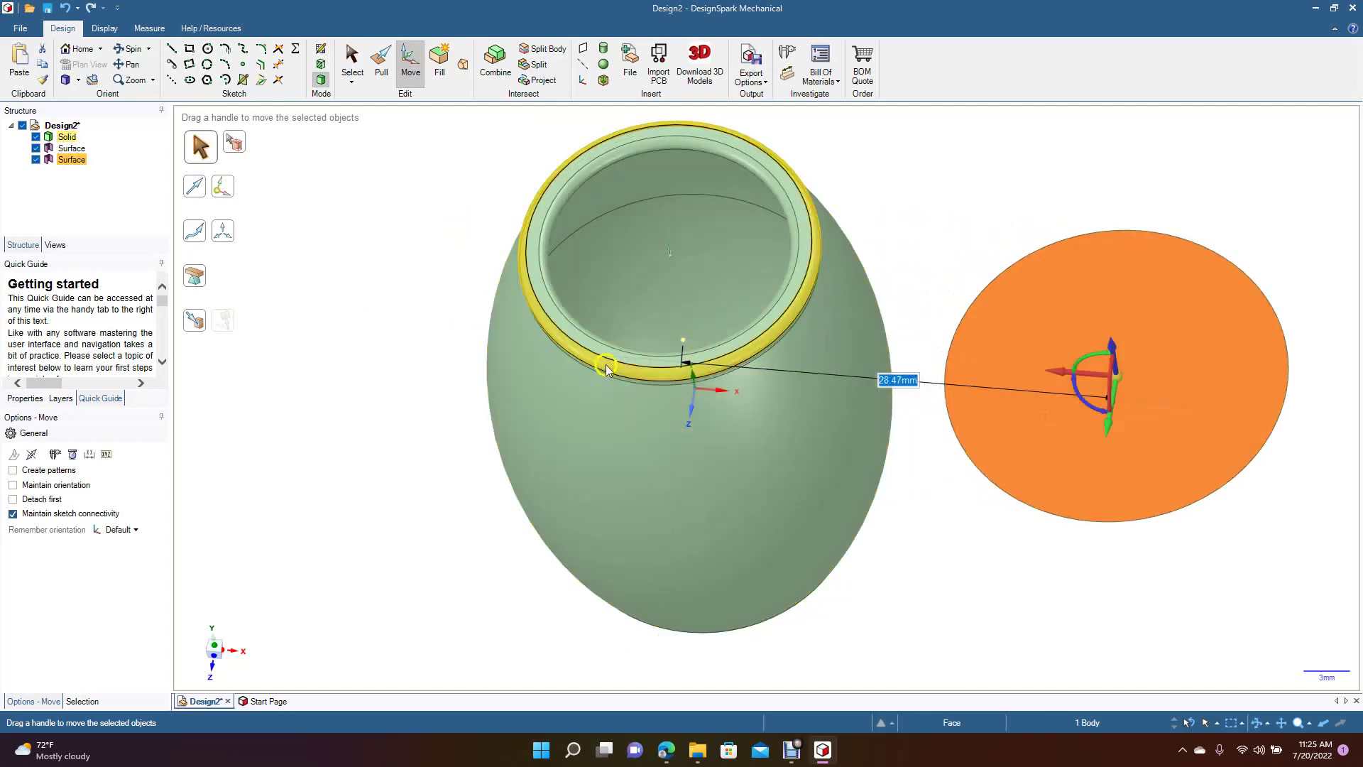
Move the remaining open inner surface 28 mm along X out of the jar, under the detached disc.
left_click(595, 257)
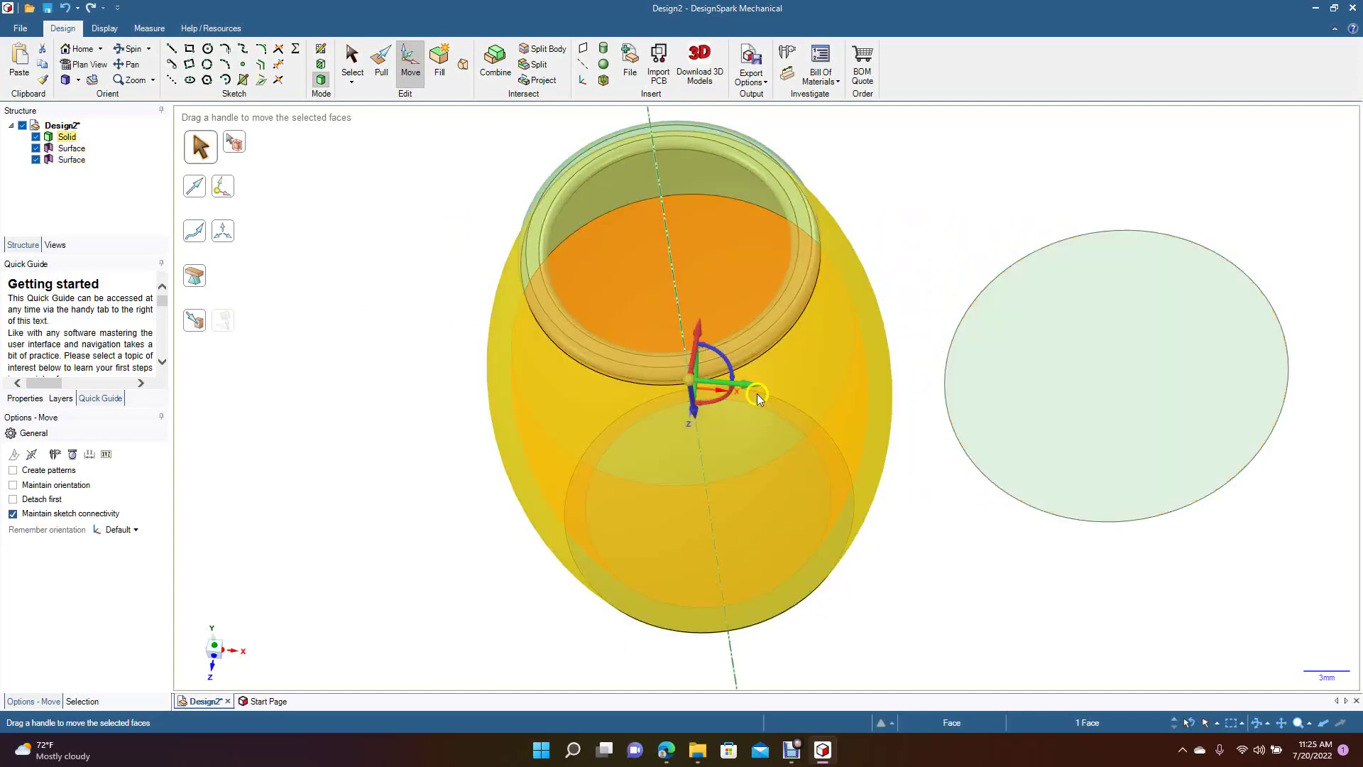
left_click_drag(752, 384, 1155, 502)
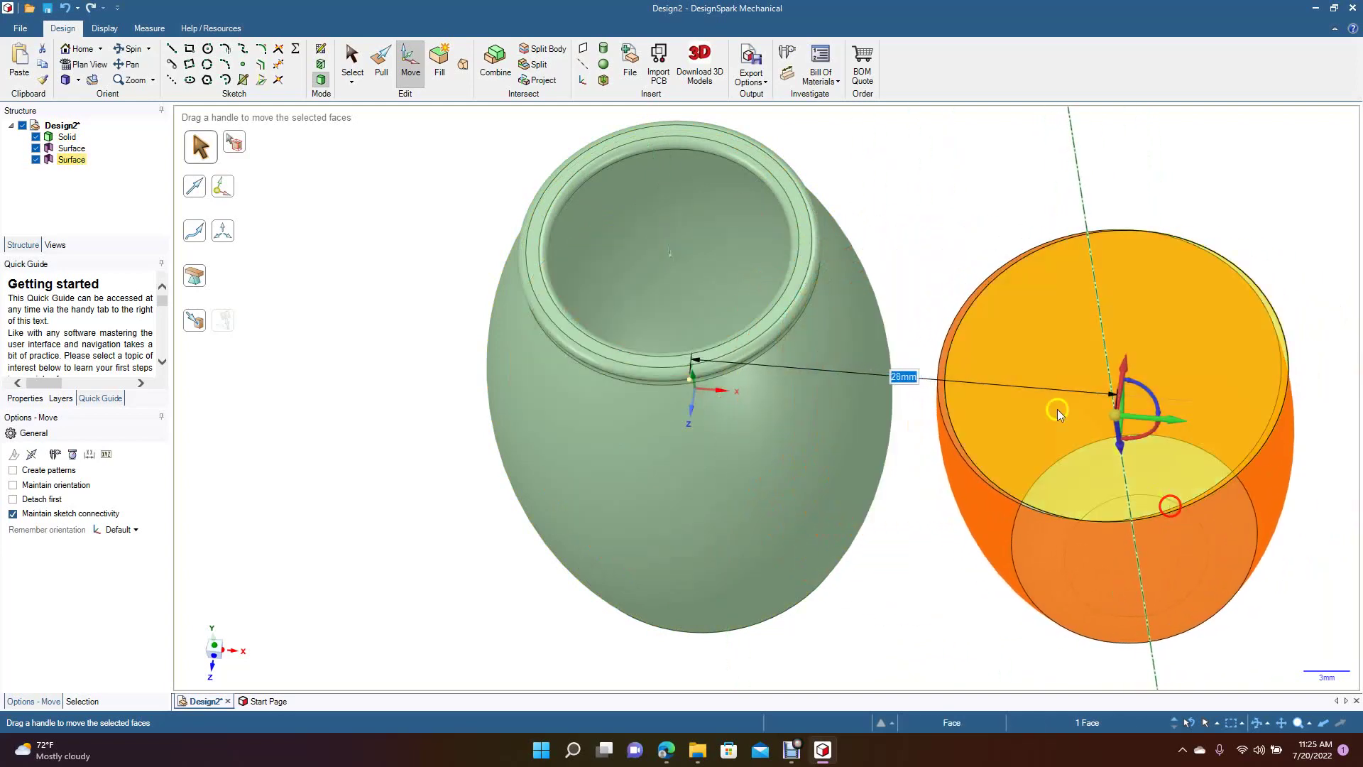
left_click(979, 262)
Slide the detached disc along X and align it with the rim of the open inner surface using Up To.
left_click(133, 53)
left_click_drag(424, 435, 426, 472)
left_click_drag(618, 261, 360, 216)
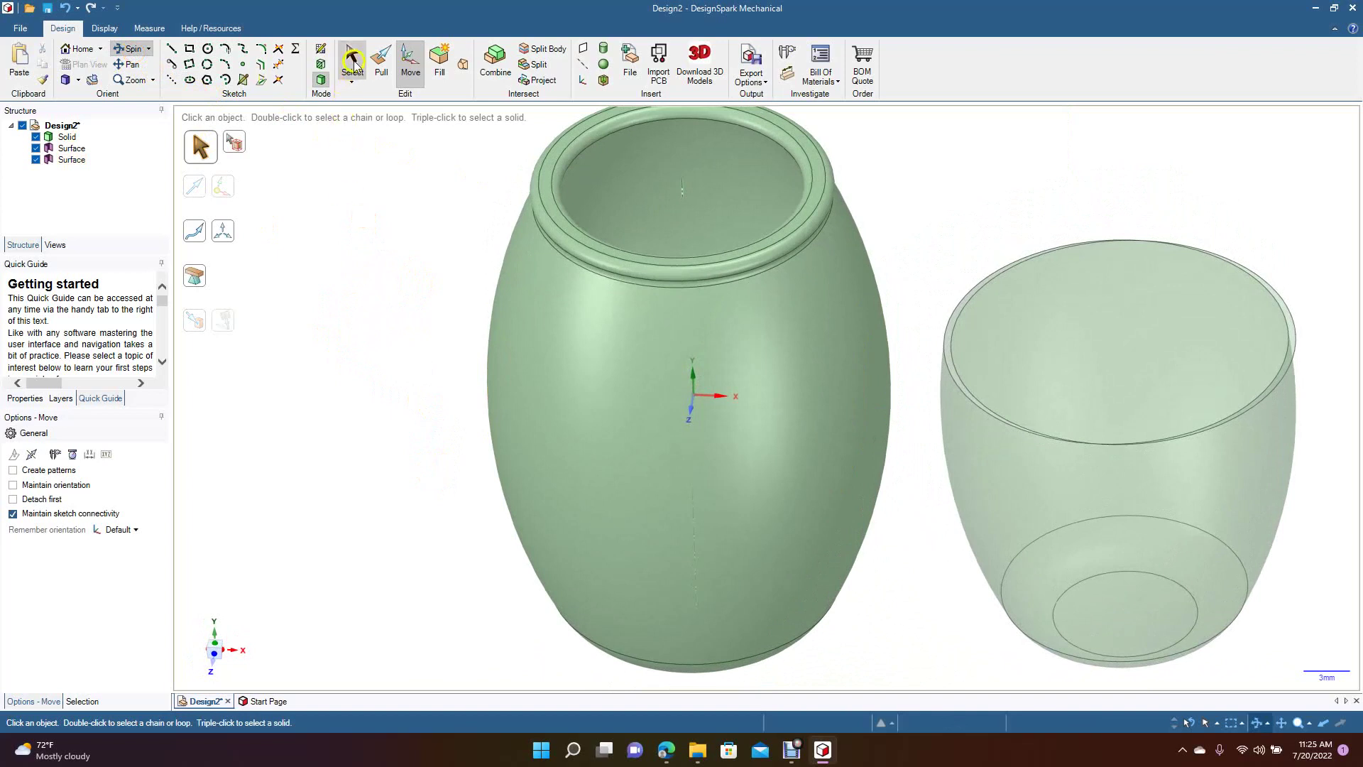
left_click(354, 63)
left_click(1083, 339)
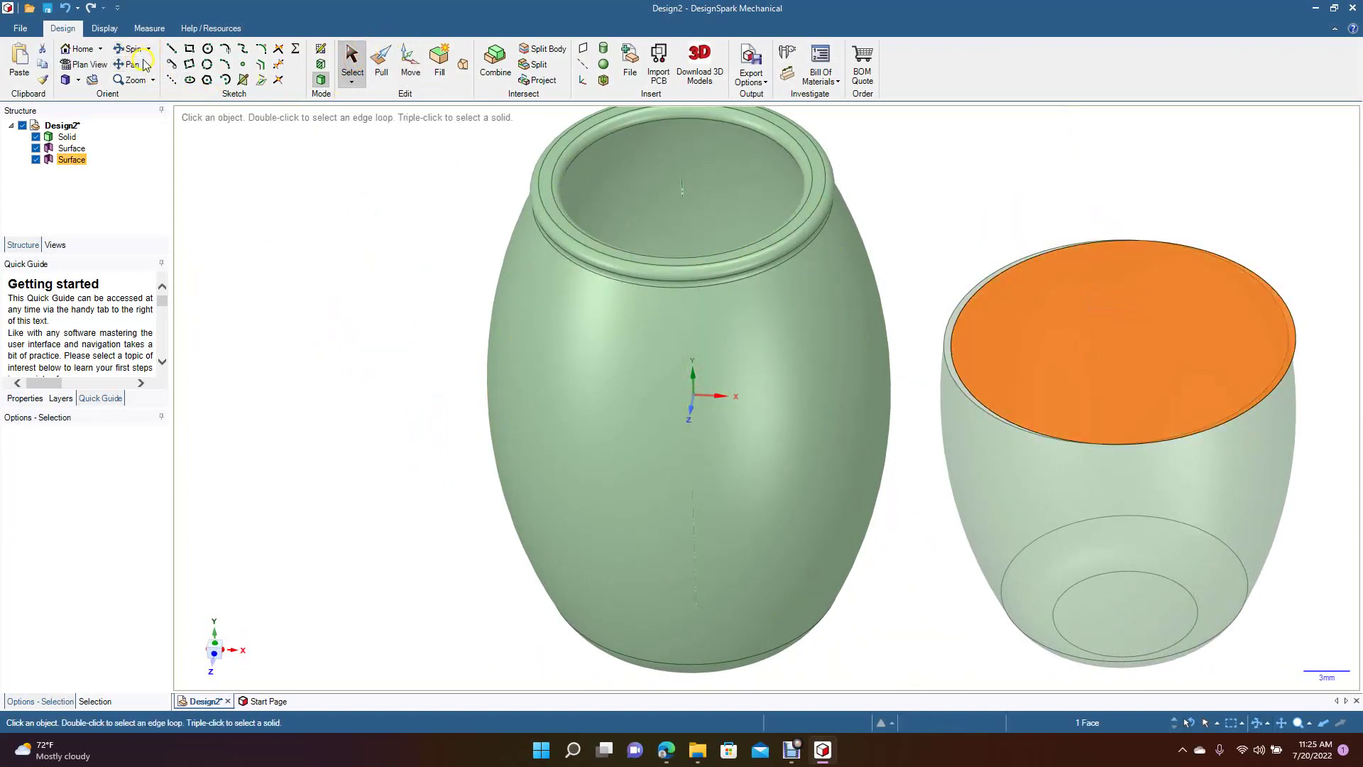
left_click(410, 62)
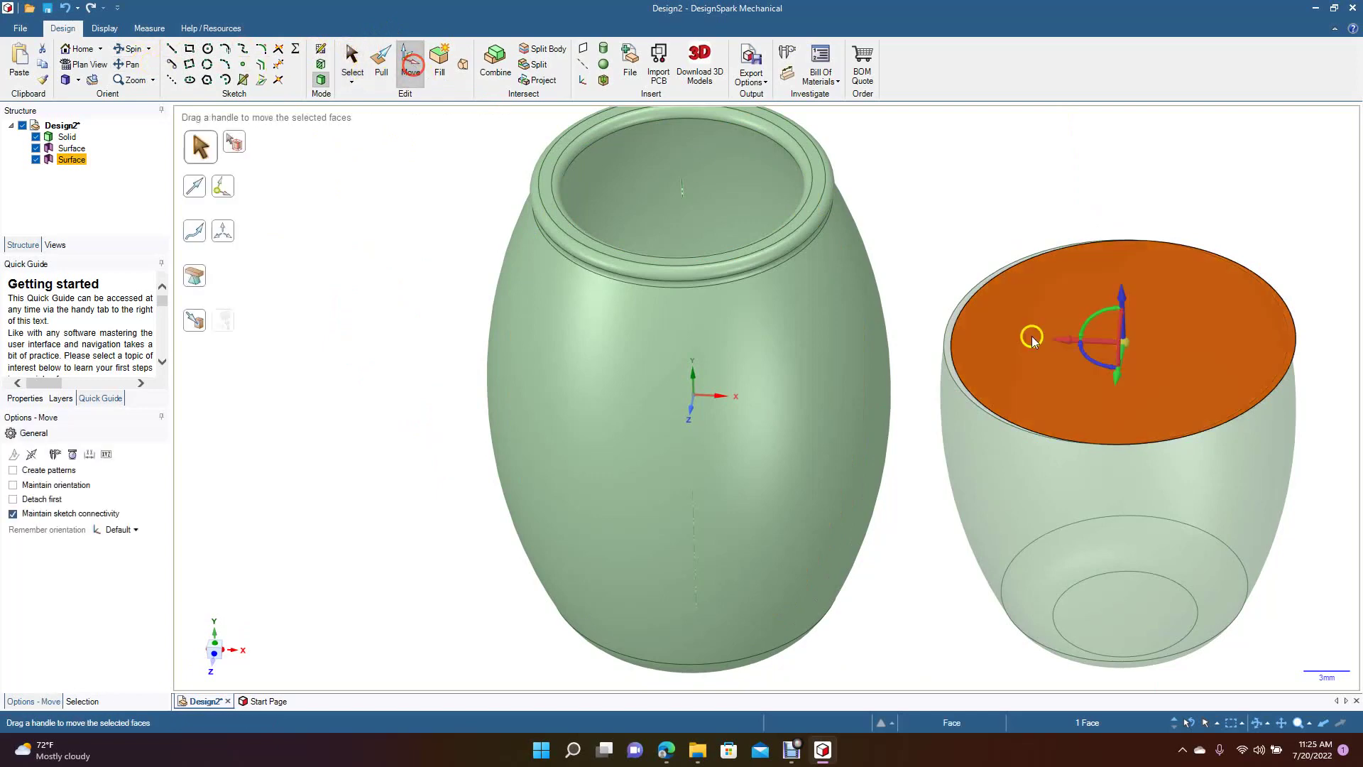
left_click_drag(1097, 334, 945, 316)
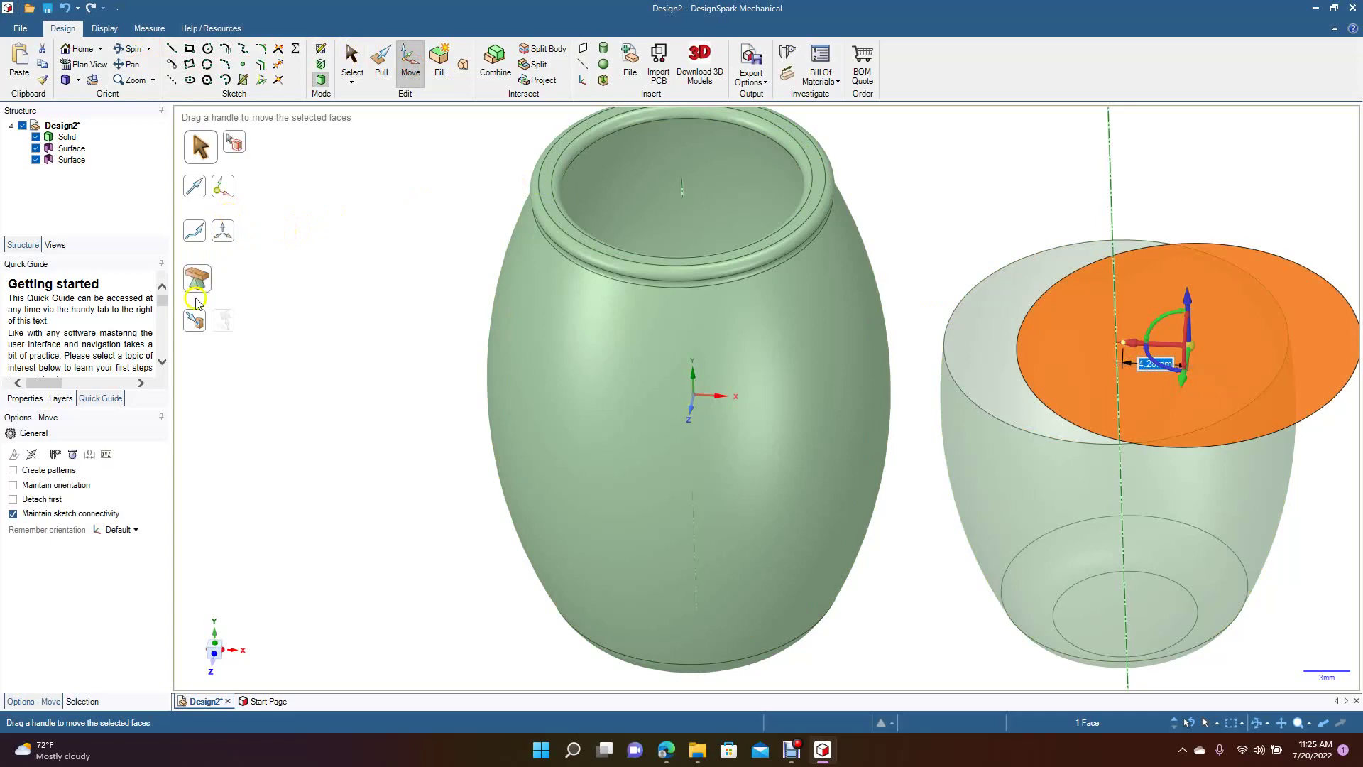
left_click(194, 320)
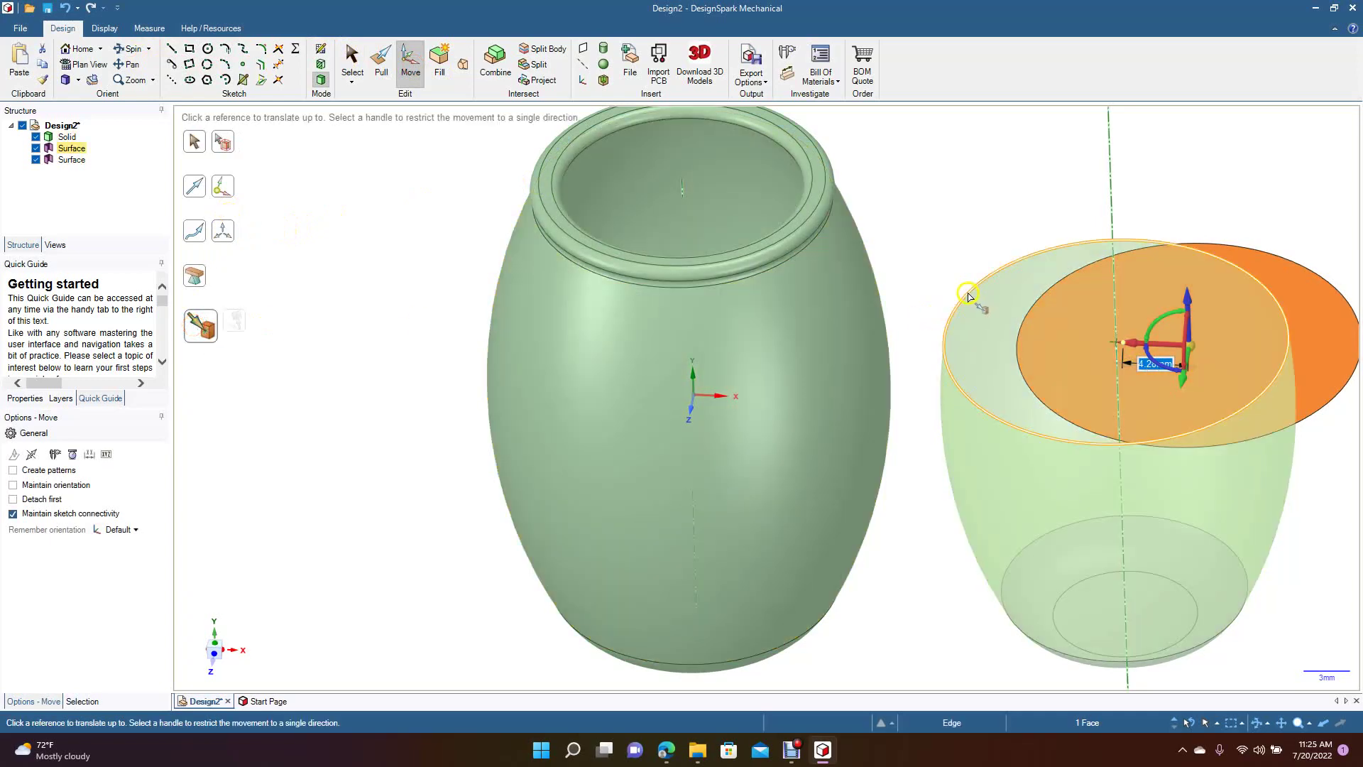
left_click(969, 295)
left_click(372, 218)
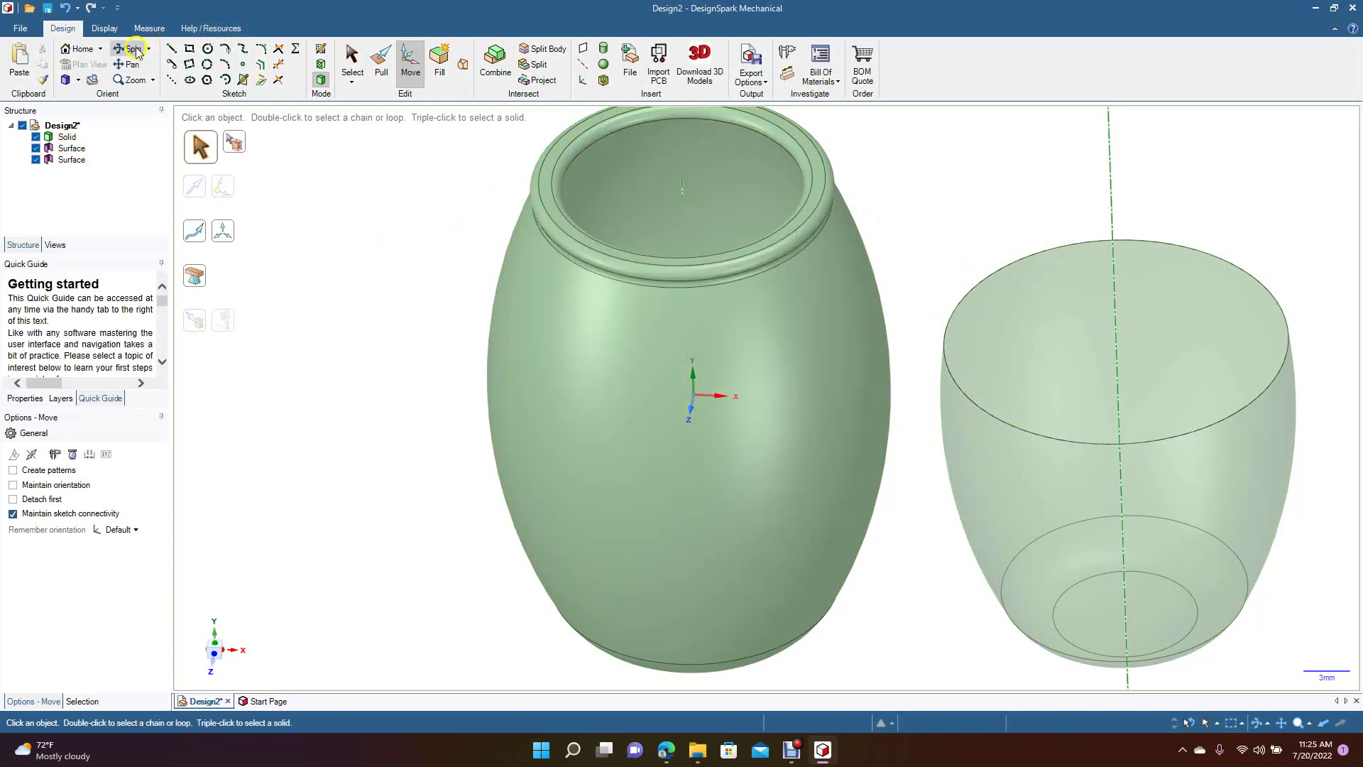
Move the detached disc about 20.4 mm along X away from the open inner surface.
mouse_move(321, 218)
left_mouse_down()
mouse_move(311, 313)
mouse_move(338, 338)
mouse_move(383, 334)
mouse_move(305, 292)
mouse_move(307, 143)
mouse_move(325, 237)
left_mouse_up()
left_click(412, 67)
left_click(1060, 264)
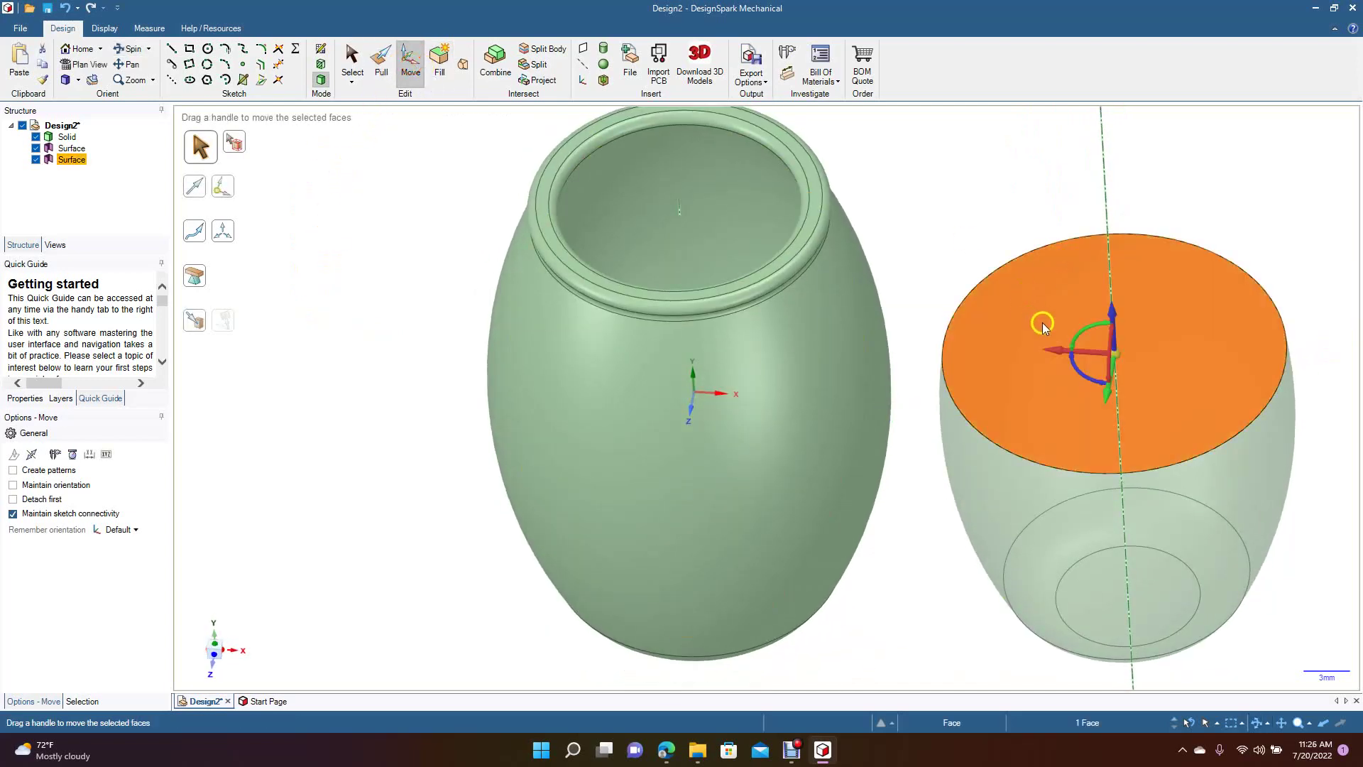
left_click_drag(1053, 364, 1342, 369)
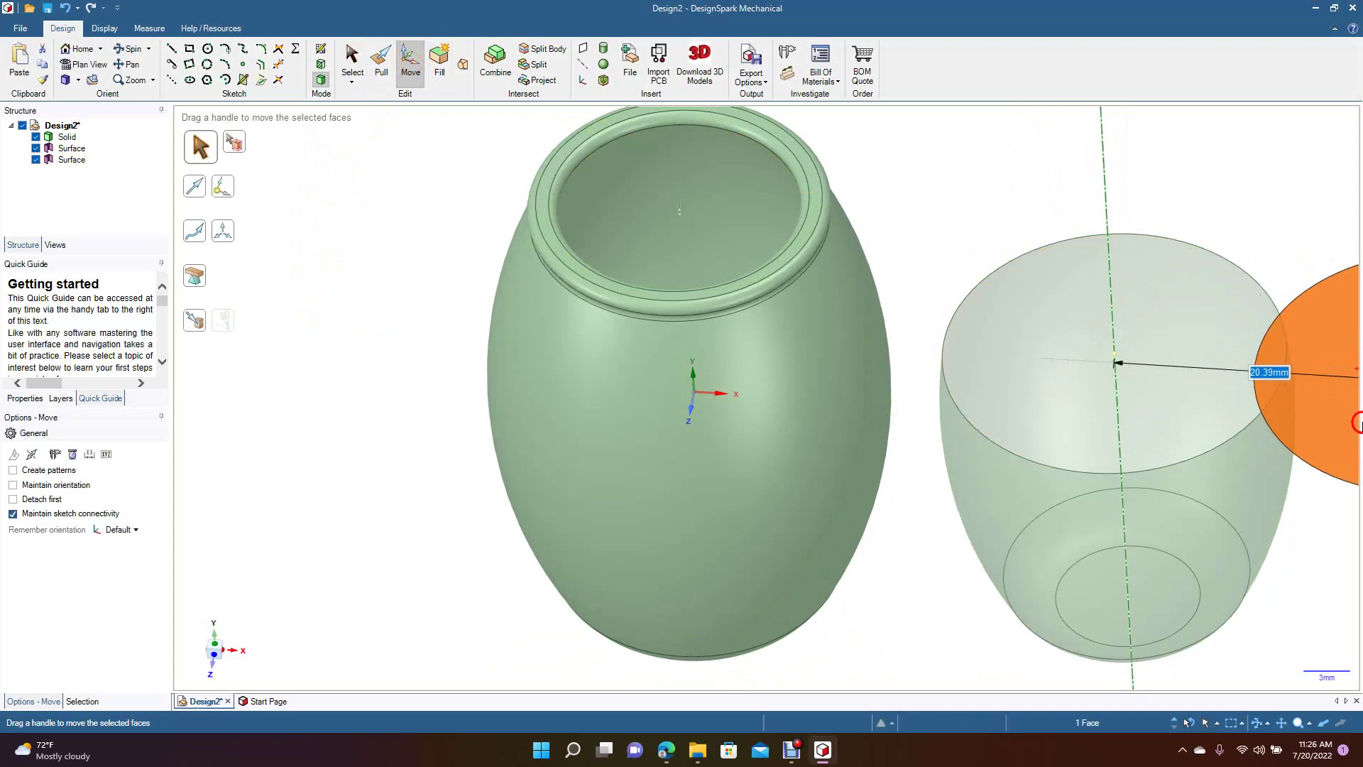
left_click(456, 405)
Sketch a circle about 17.7 mm in diameter beside the jar, on the side opposite the separated surfaces.
scroll(457, 405, "down", 3)
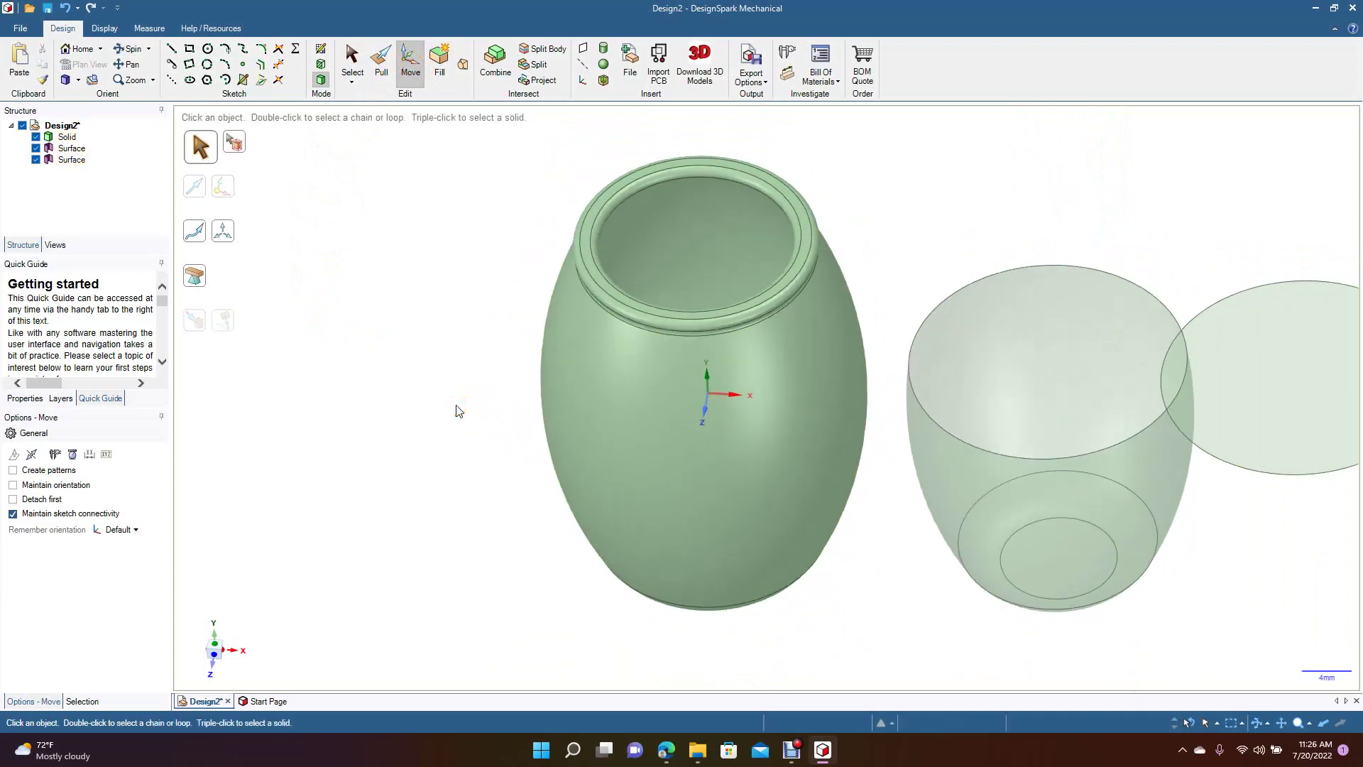
left_click(133, 50)
left_click_drag(497, 323, 502, 292)
left_click(919, 411)
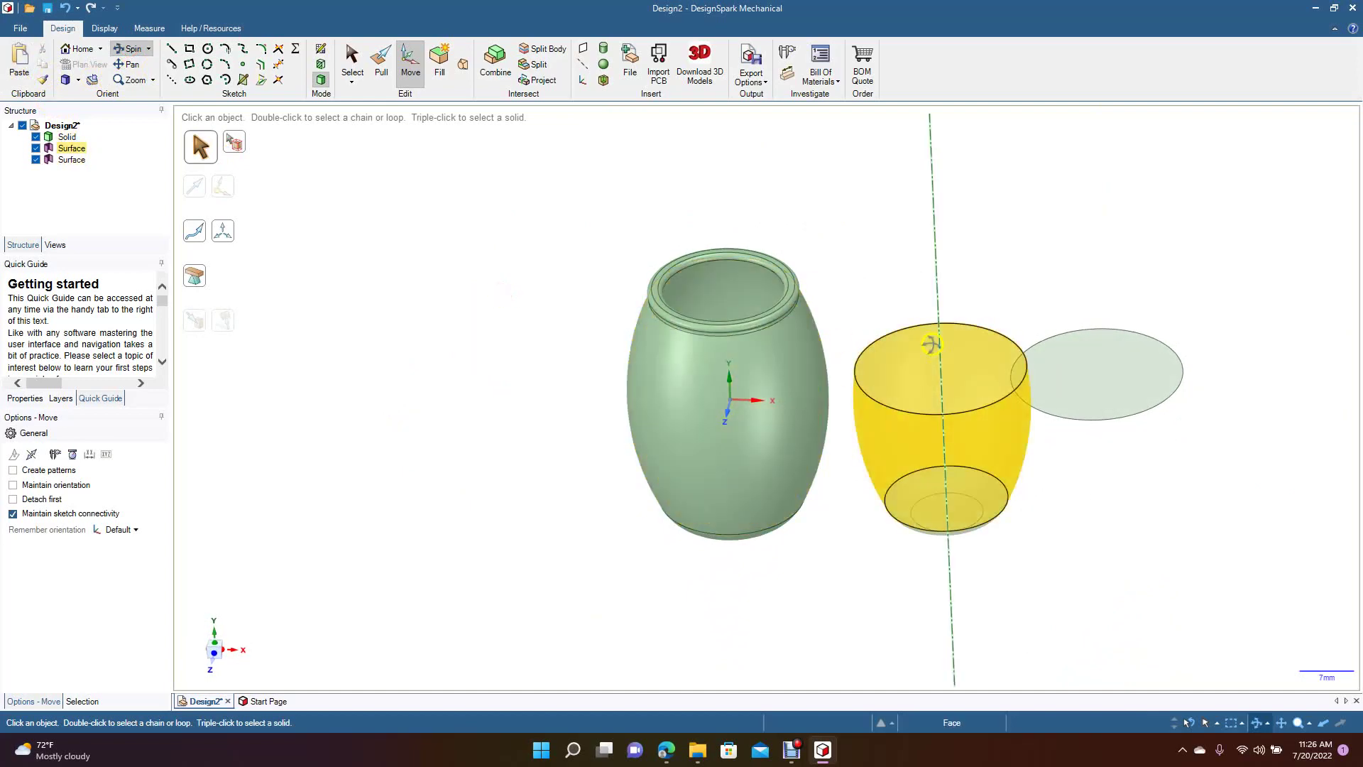
left_click(426, 301)
left_click(209, 50)
left_click(514, 375)
left_click(475, 395)
left_click(526, 357)
Pull the circle's face into a solid cylinder slightly longer than its diameter.
left_click(358, 68)
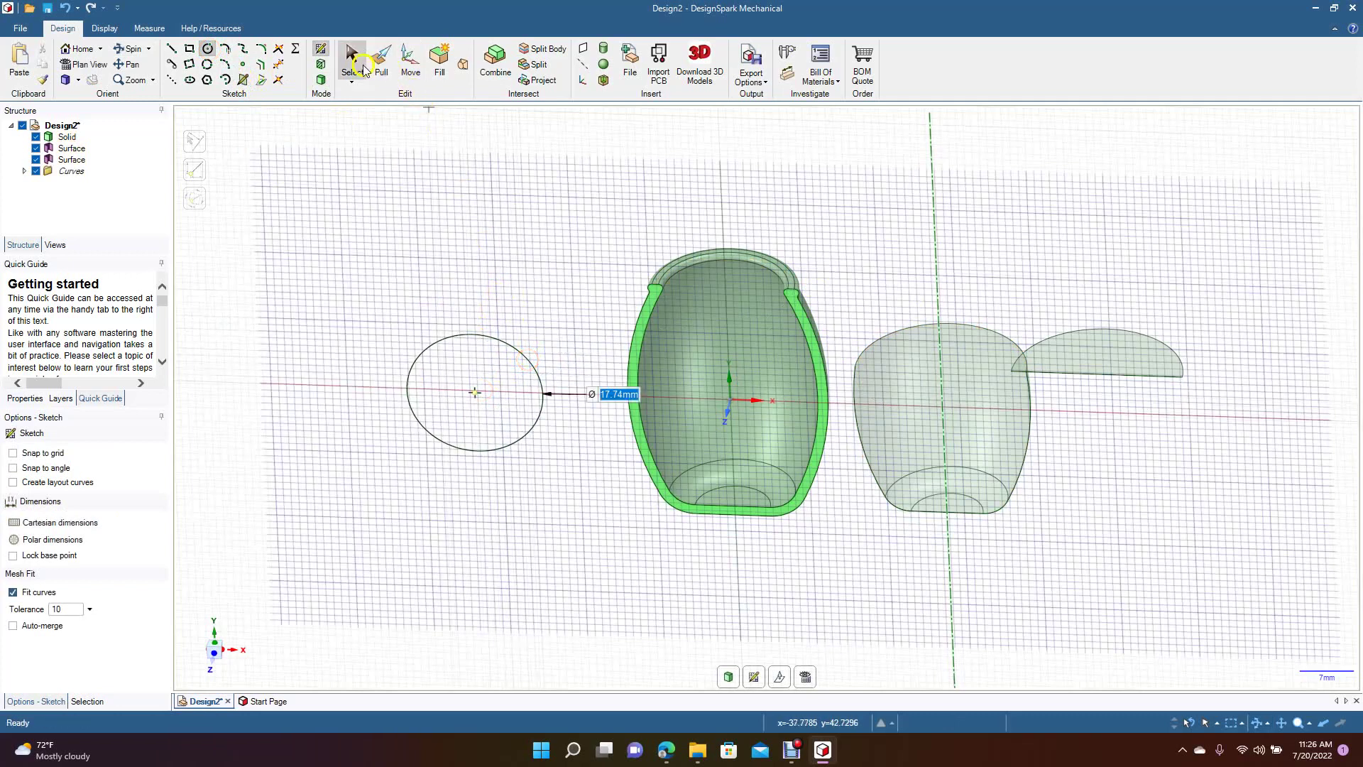
left_click(381, 64)
left_click_drag(476, 349, 505, 255)
key("Escape")
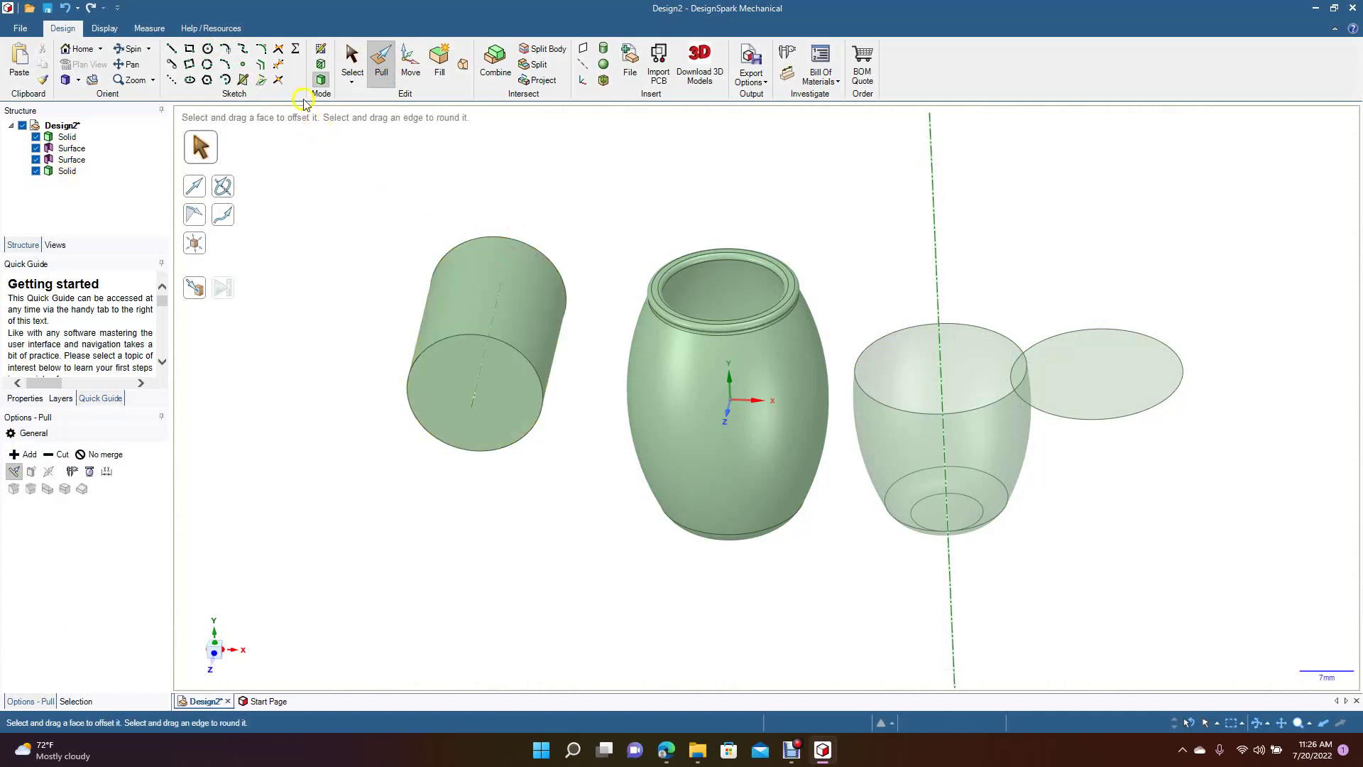
Detach the front circular face of the cylinder and move it straight down along Y, clear below the cylinder.
left_click(351, 60)
left_click(457, 419)
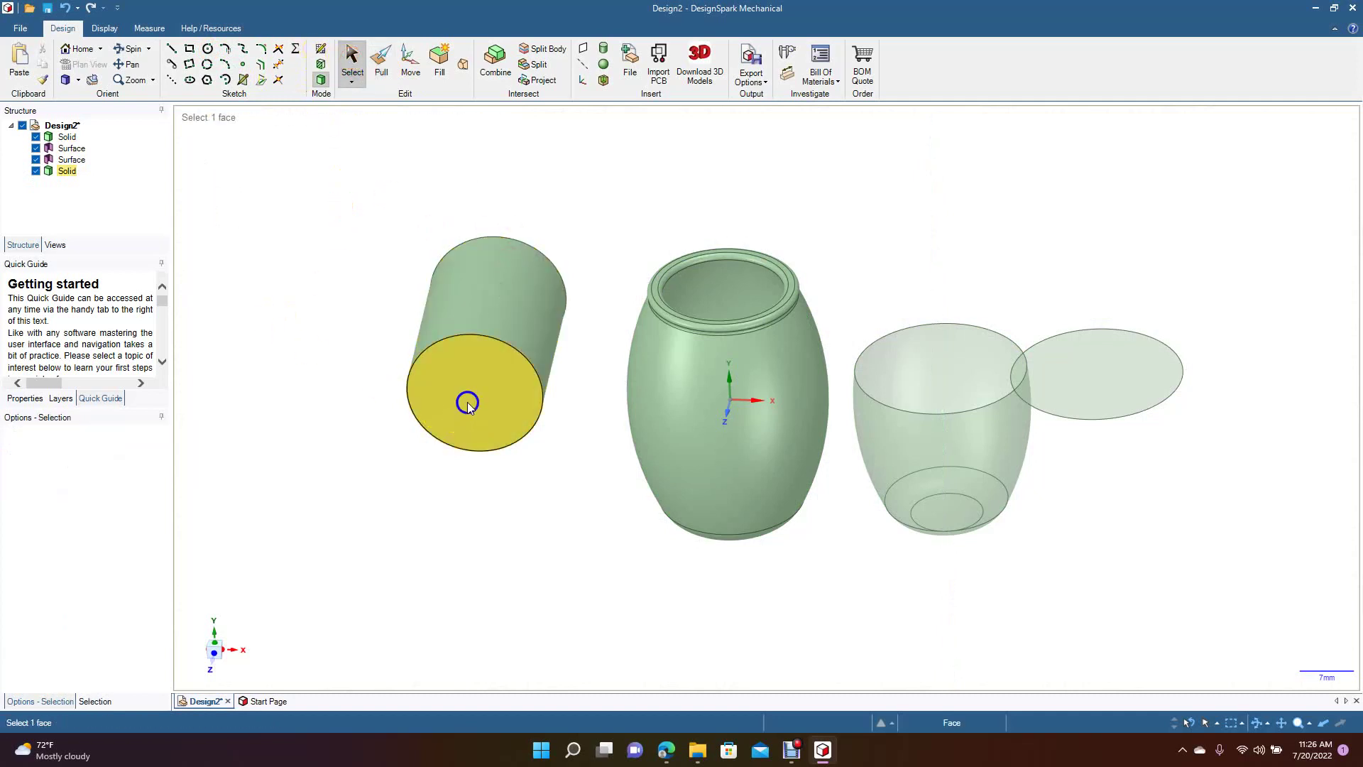
right_click(467, 401)
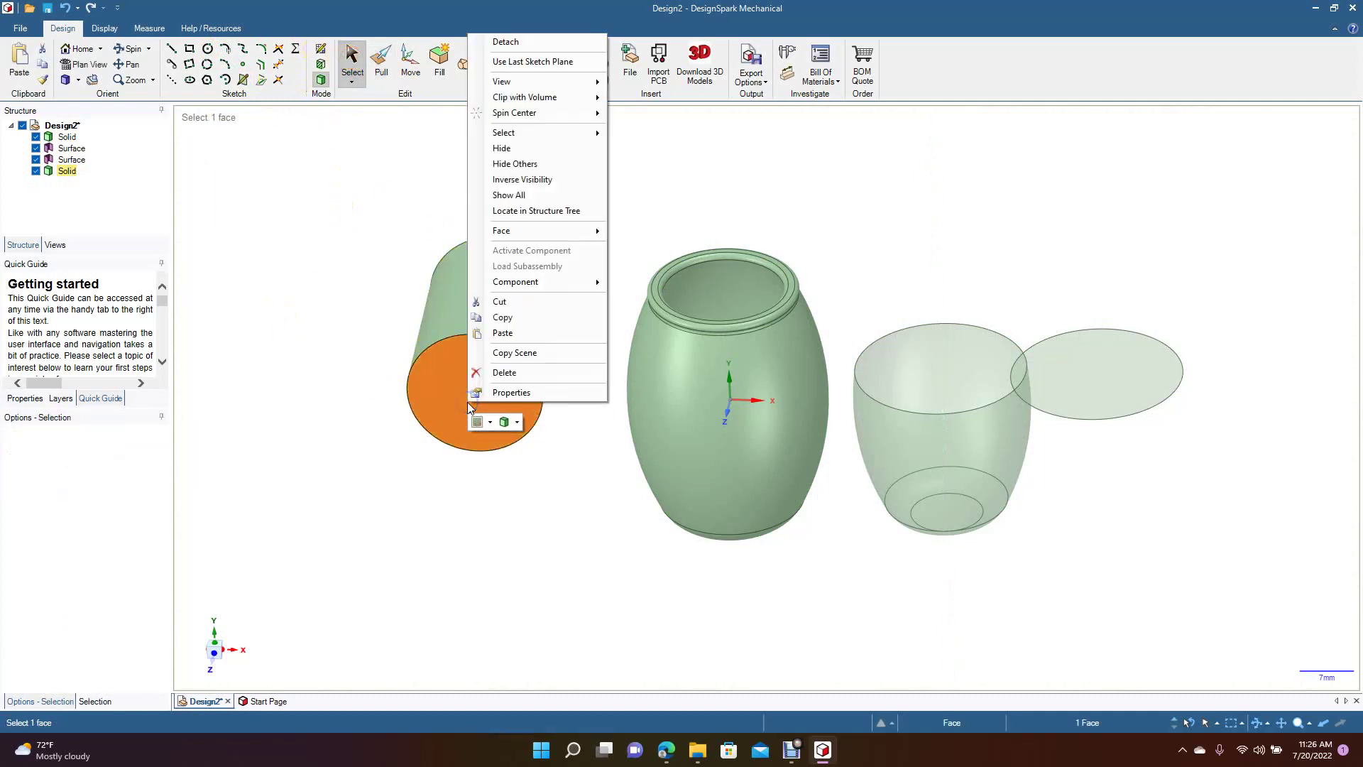
left_click(505, 43)
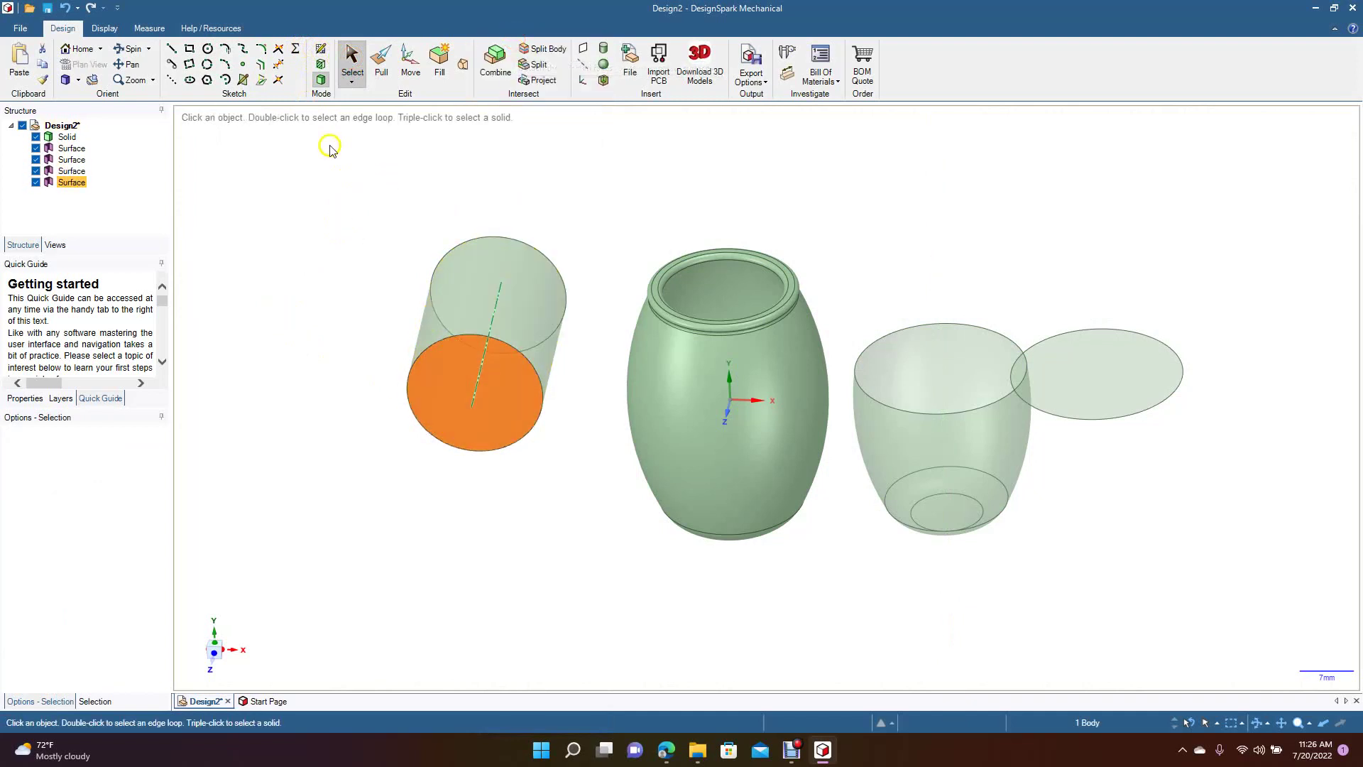
left_click(411, 63)
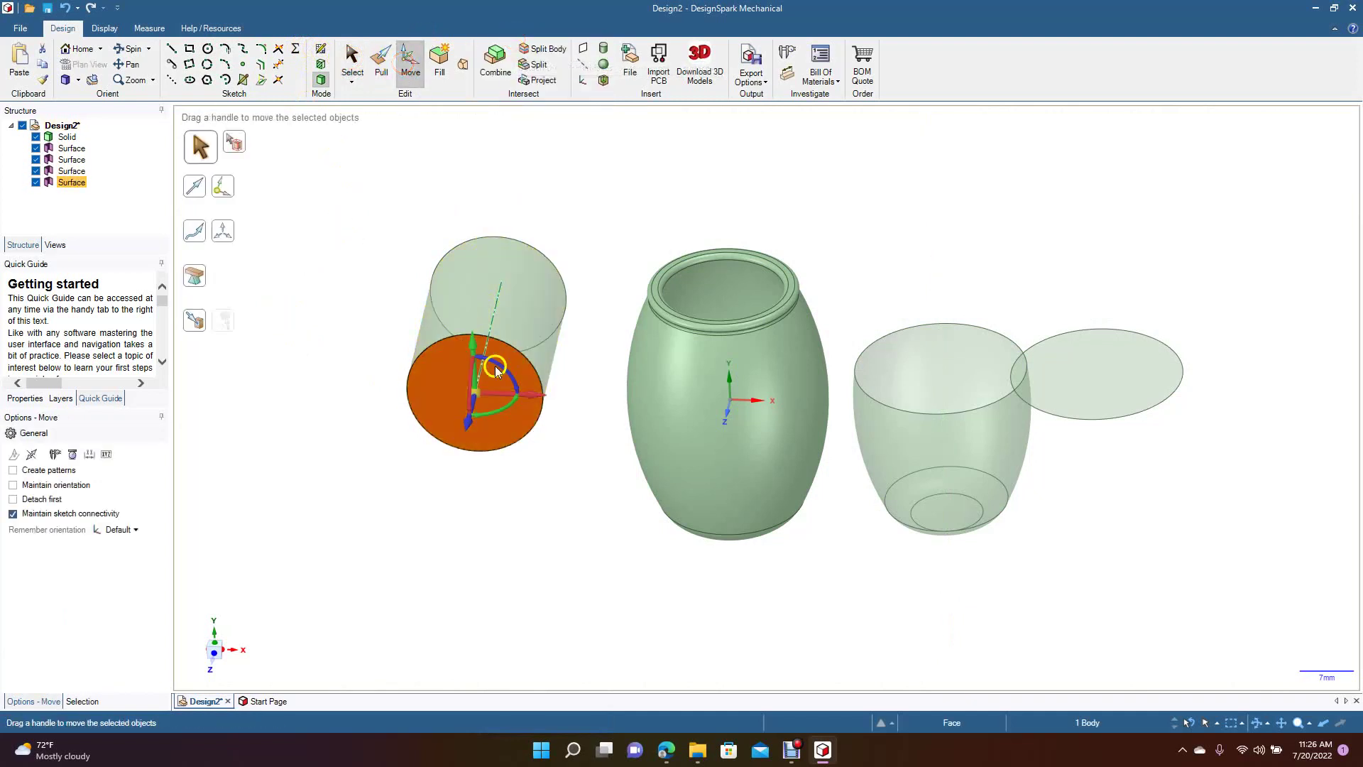
left_click_drag(473, 342, 493, 509)
left_click(374, 332)
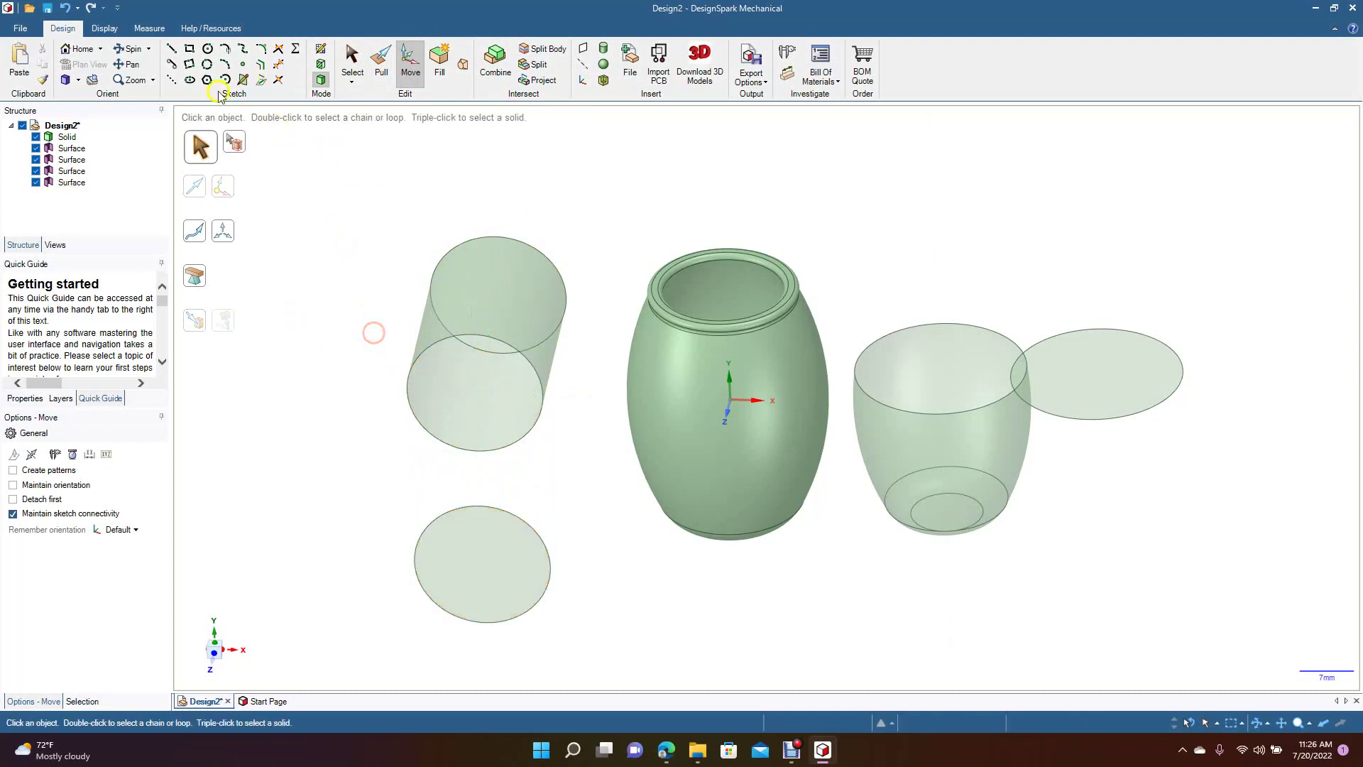
Sketch a square about 11.9 mm on a side above and outward of the open cylinder.
left_click(133, 49)
left_click_drag(382, 351, 398, 307)
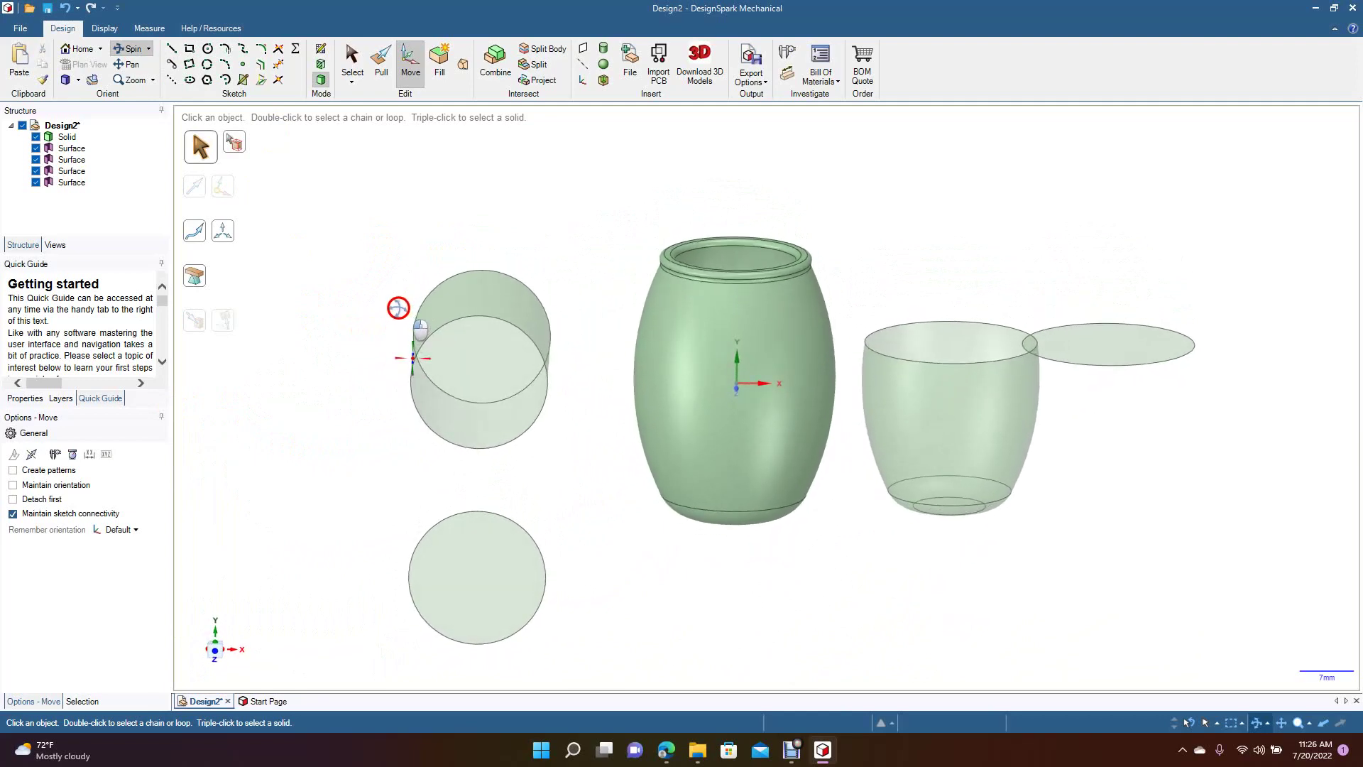
left_click(189, 48)
left_click(329, 268)
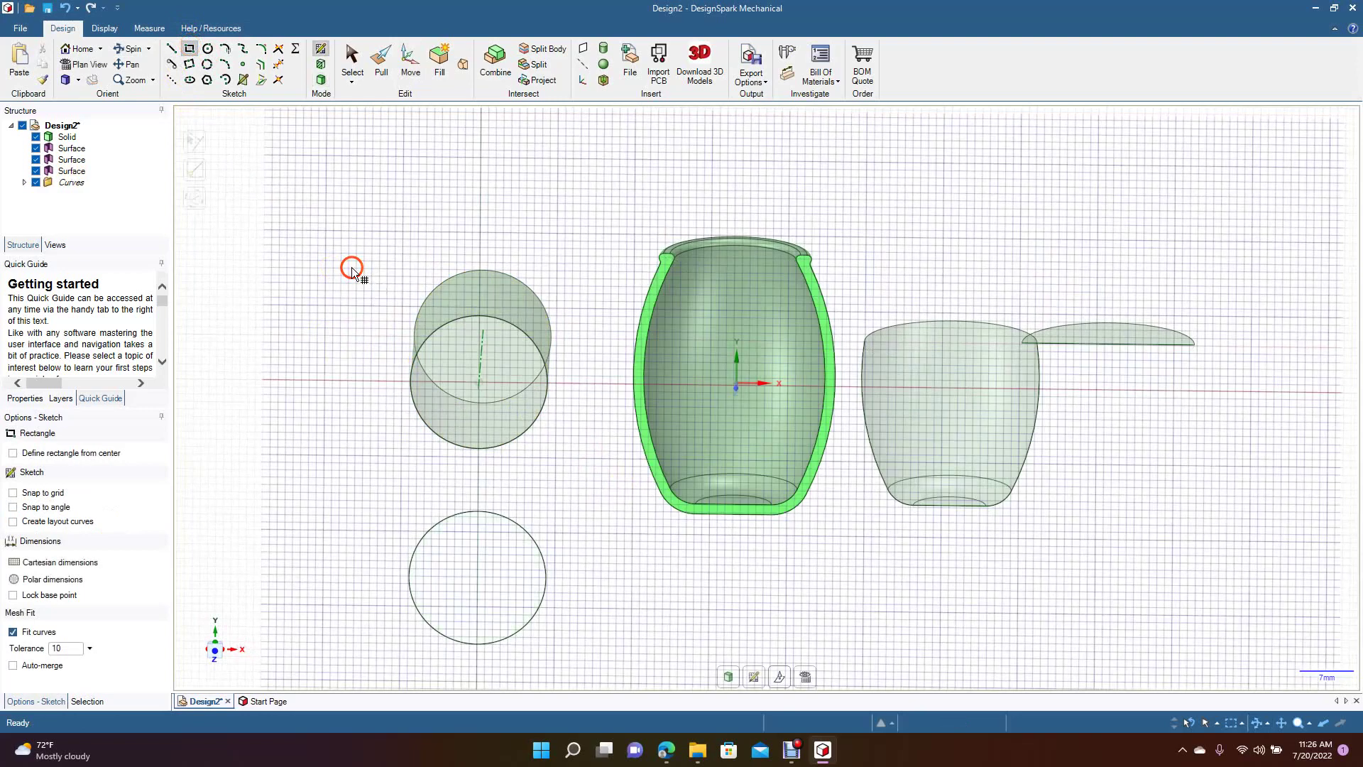
left_click_drag(300, 197, 391, 285)
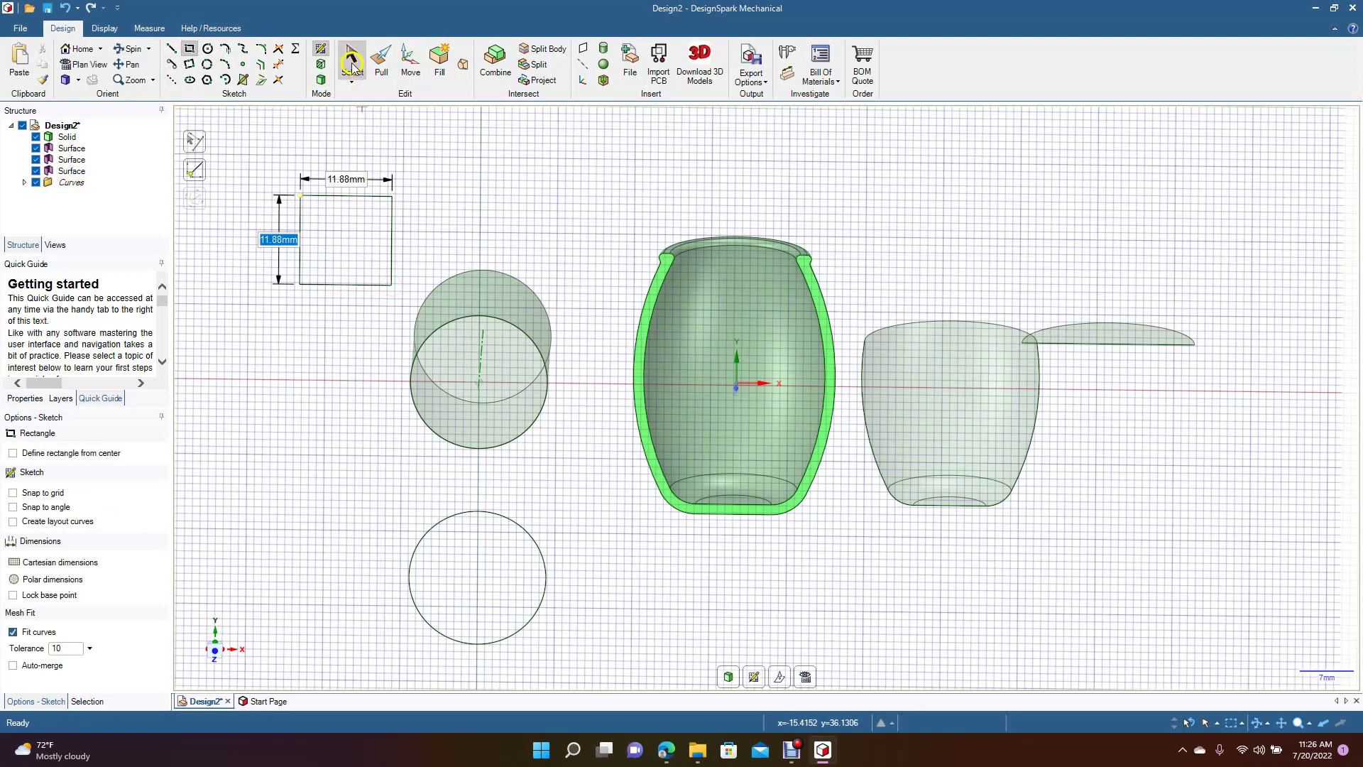
left_click(352, 60)
Pull the square face into a solid, roughly cube-shaped block.
left_click(381, 61)
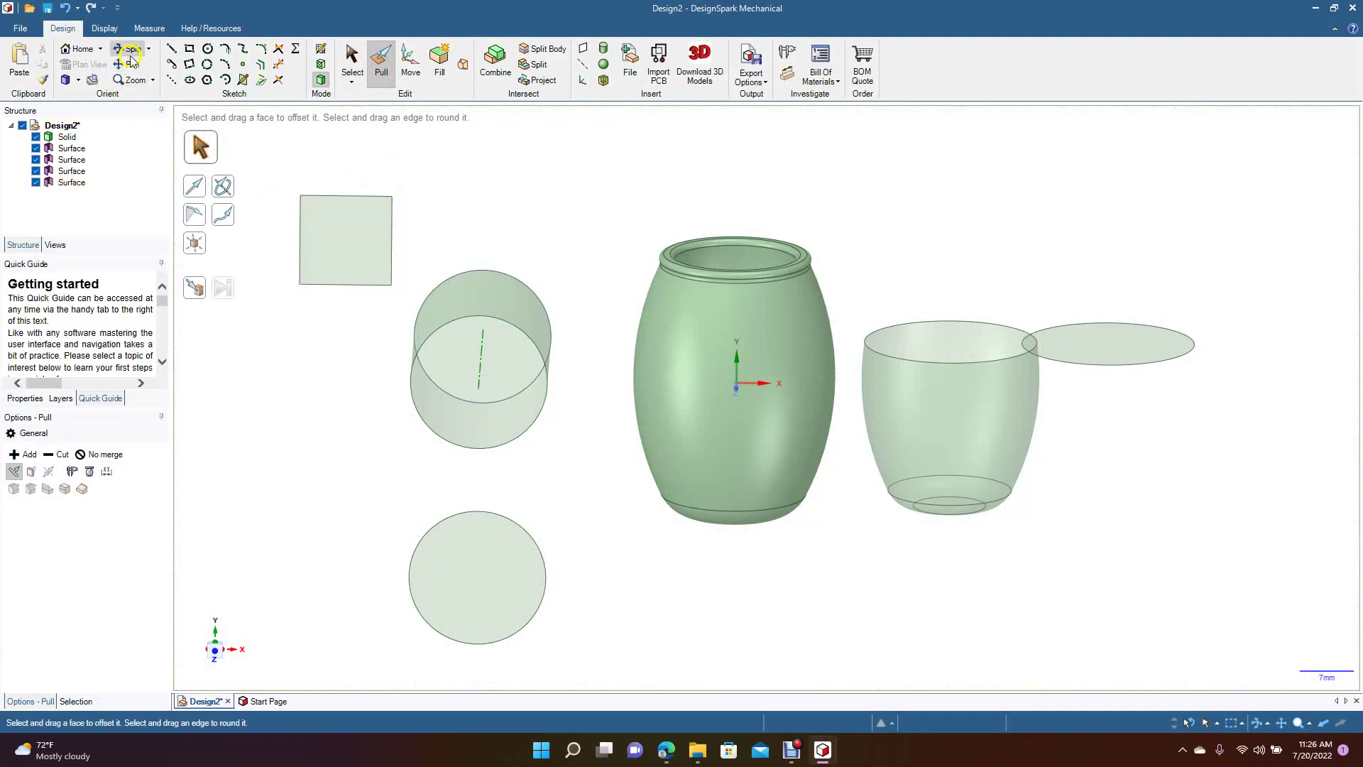
left_click(132, 52)
left_click_drag(423, 445, 381, 292)
left_click(379, 63)
left_click(276, 267)
left_click_drag(277, 266, 330, 212)
Detach the block's top face and move it about 4.3 mm upward, away from the block.
left_click(353, 55)
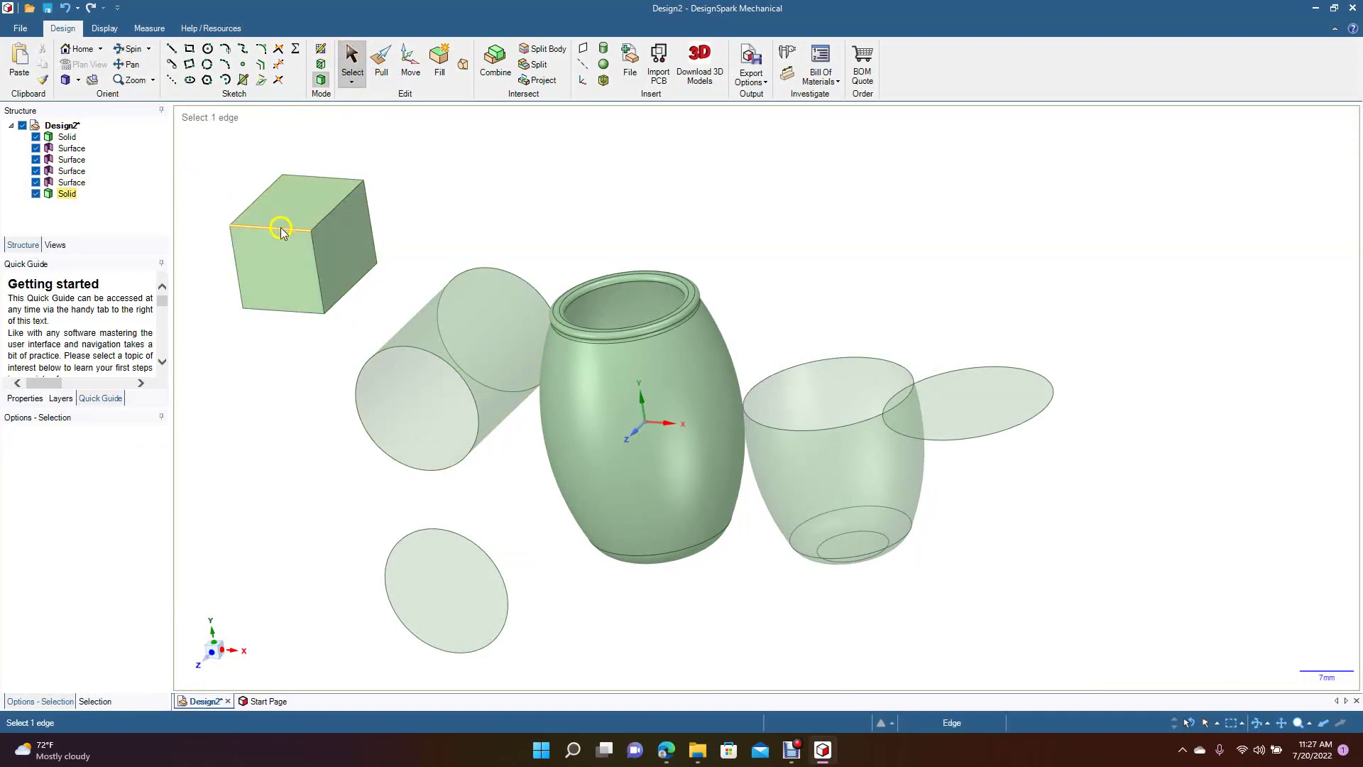
right_click(310, 193)
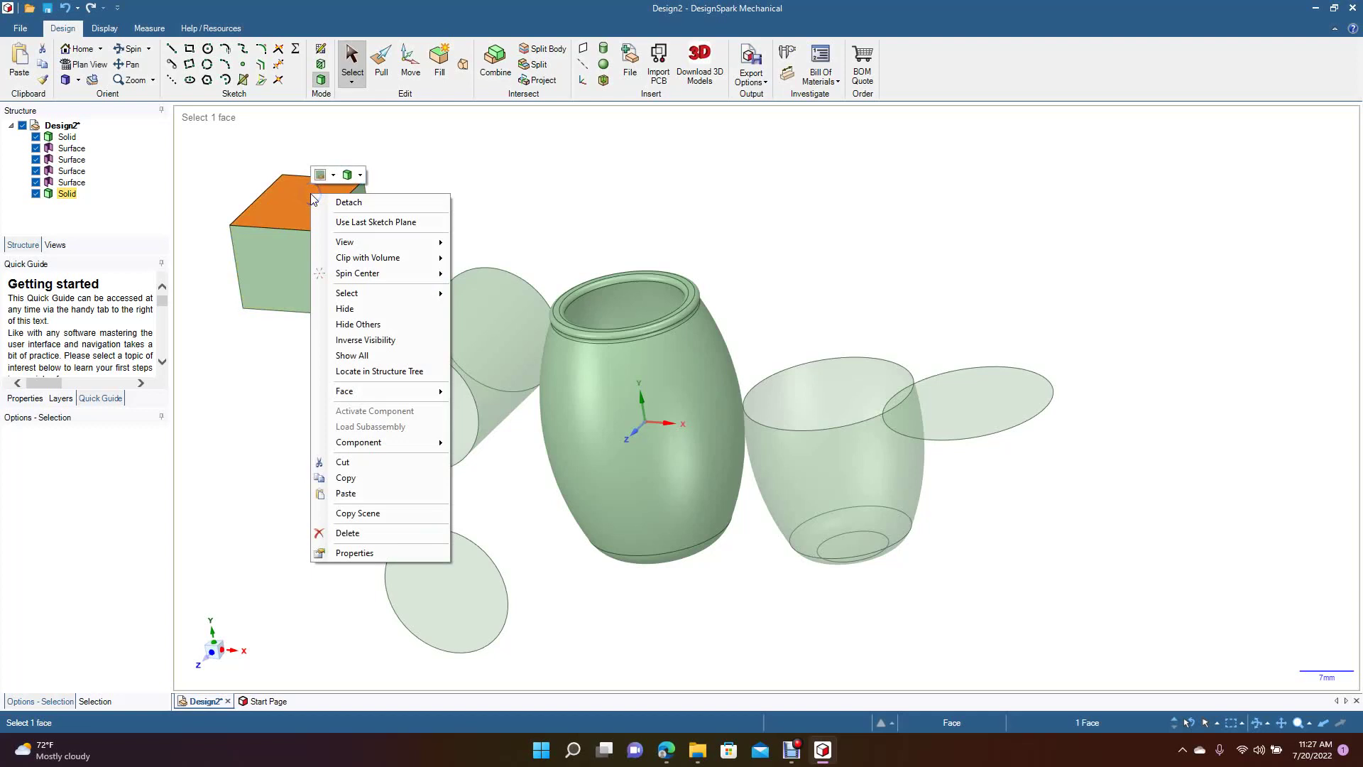
left_click(341, 202)
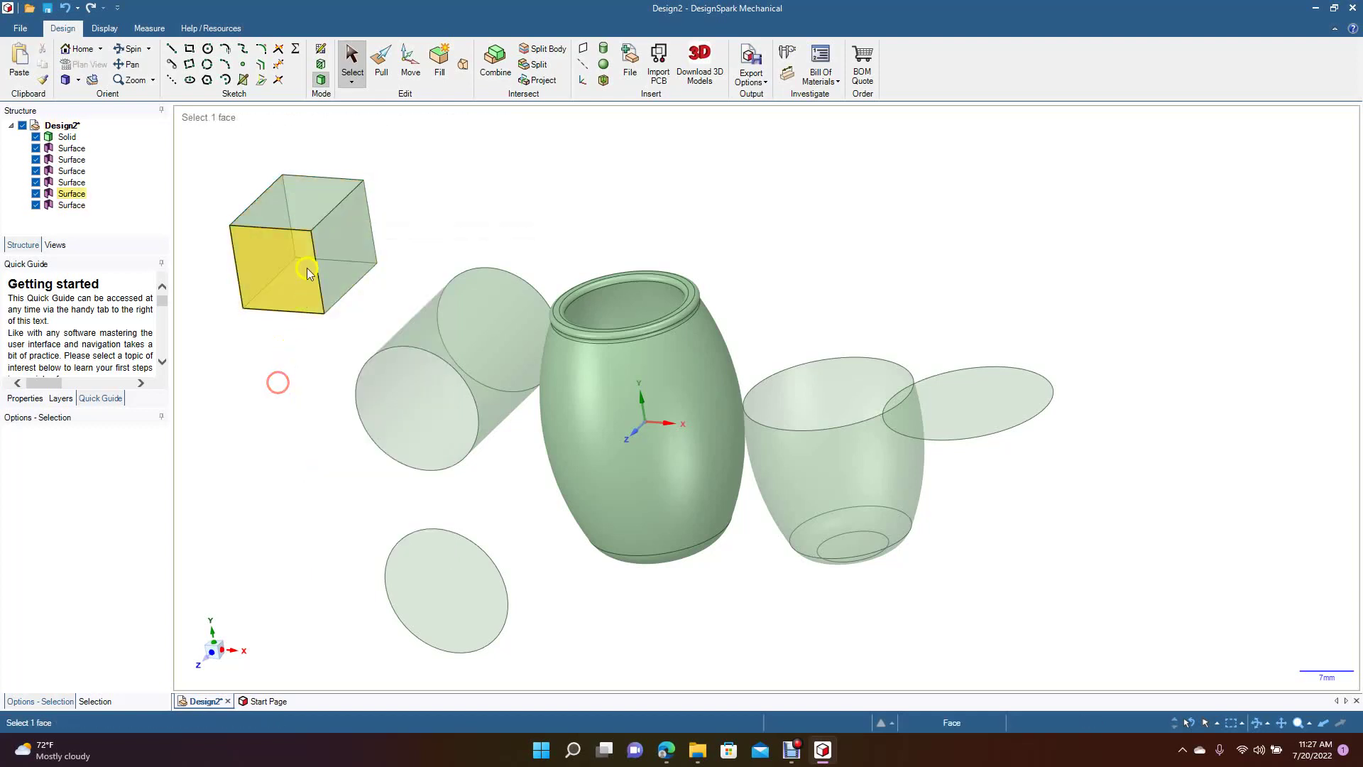
left_click(302, 183)
left_click(408, 62)
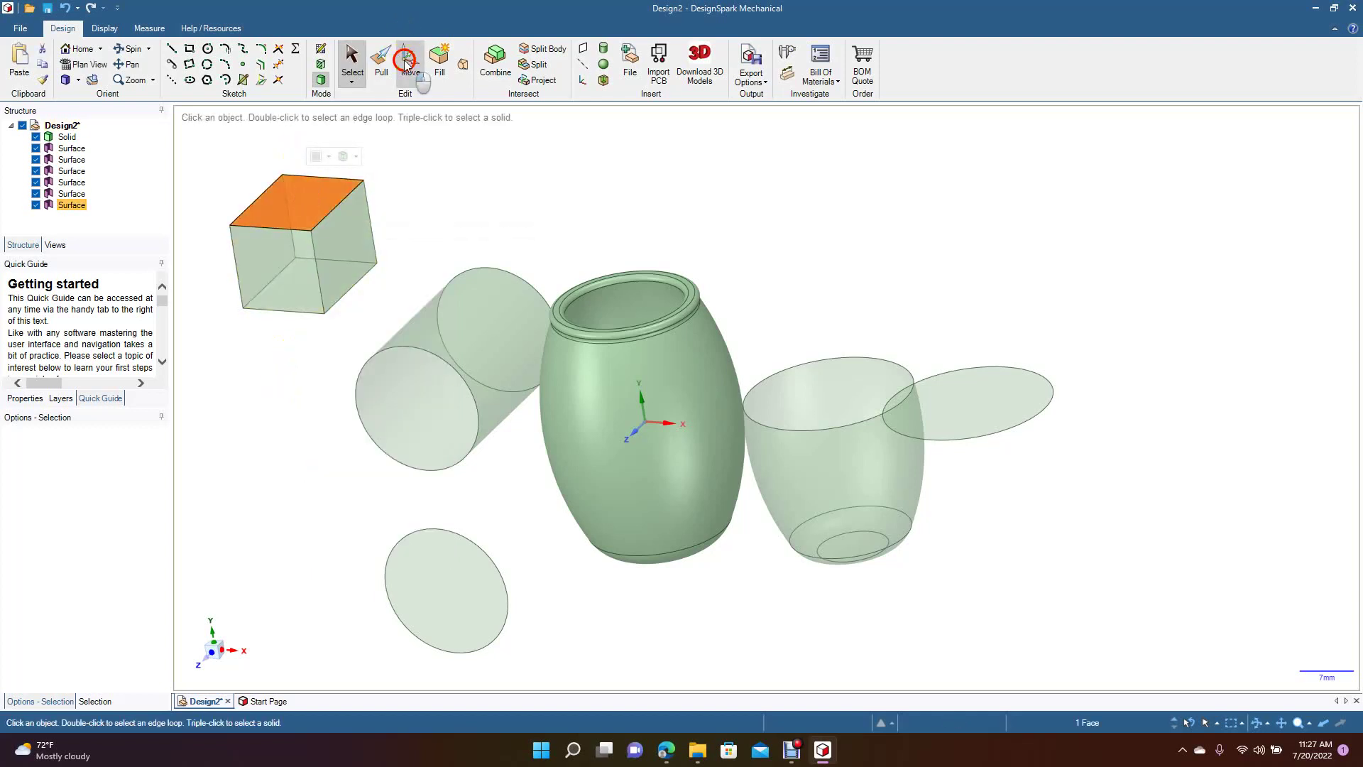
left_click_drag(289, 148, 291, 121)
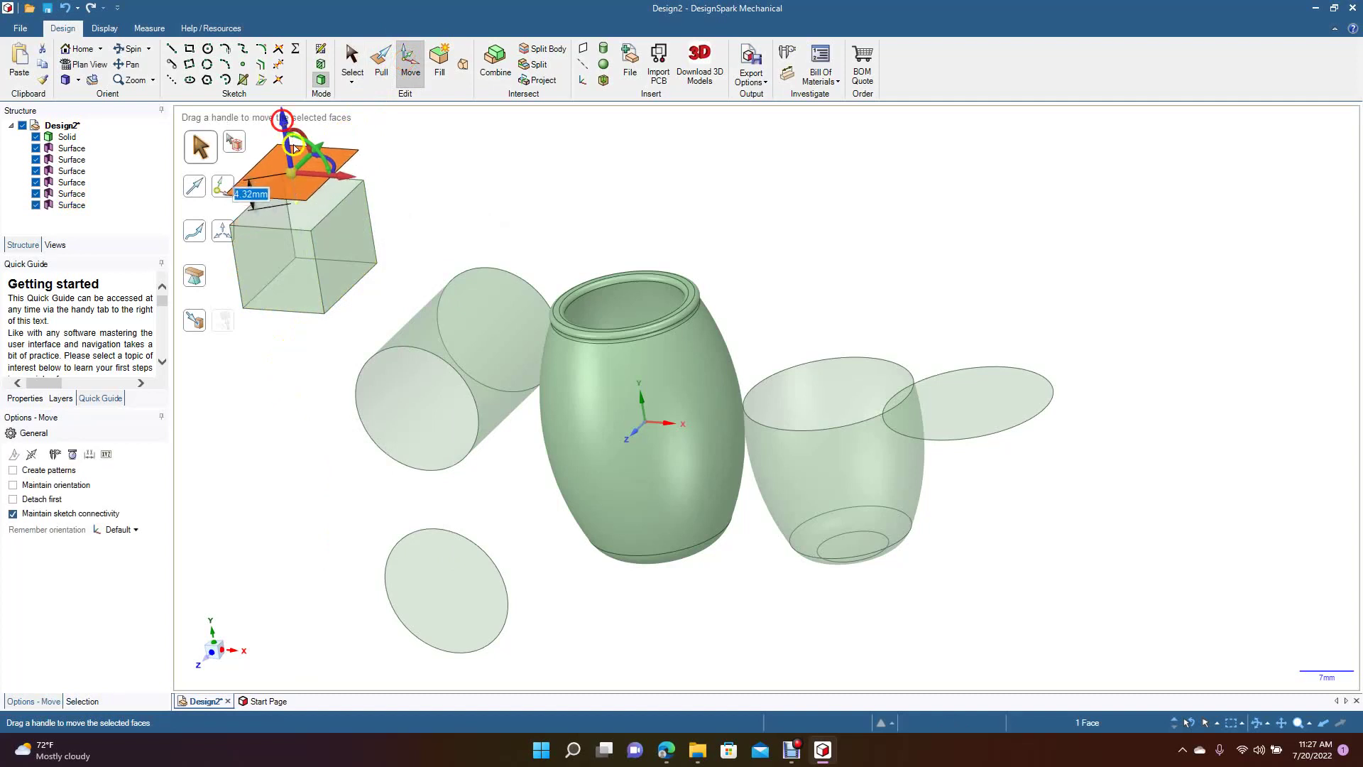
Move the block's front face slightly outward along Z while it is still attached.
left_click(302, 260)
left_click_drag(252, 297, 282, 325)
left_click(406, 250)
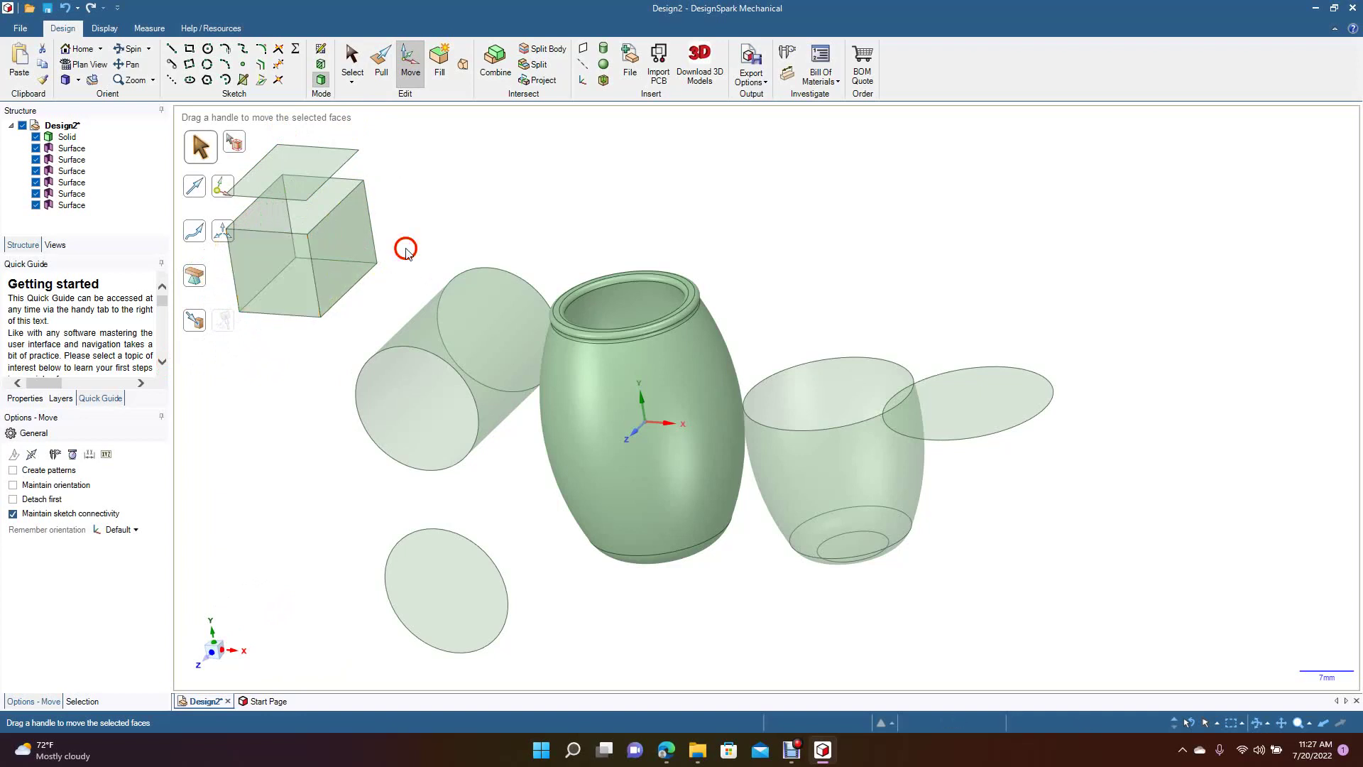
Detach the block's front face and move it about 16.7 mm outward along Z.
right_click(287, 259)
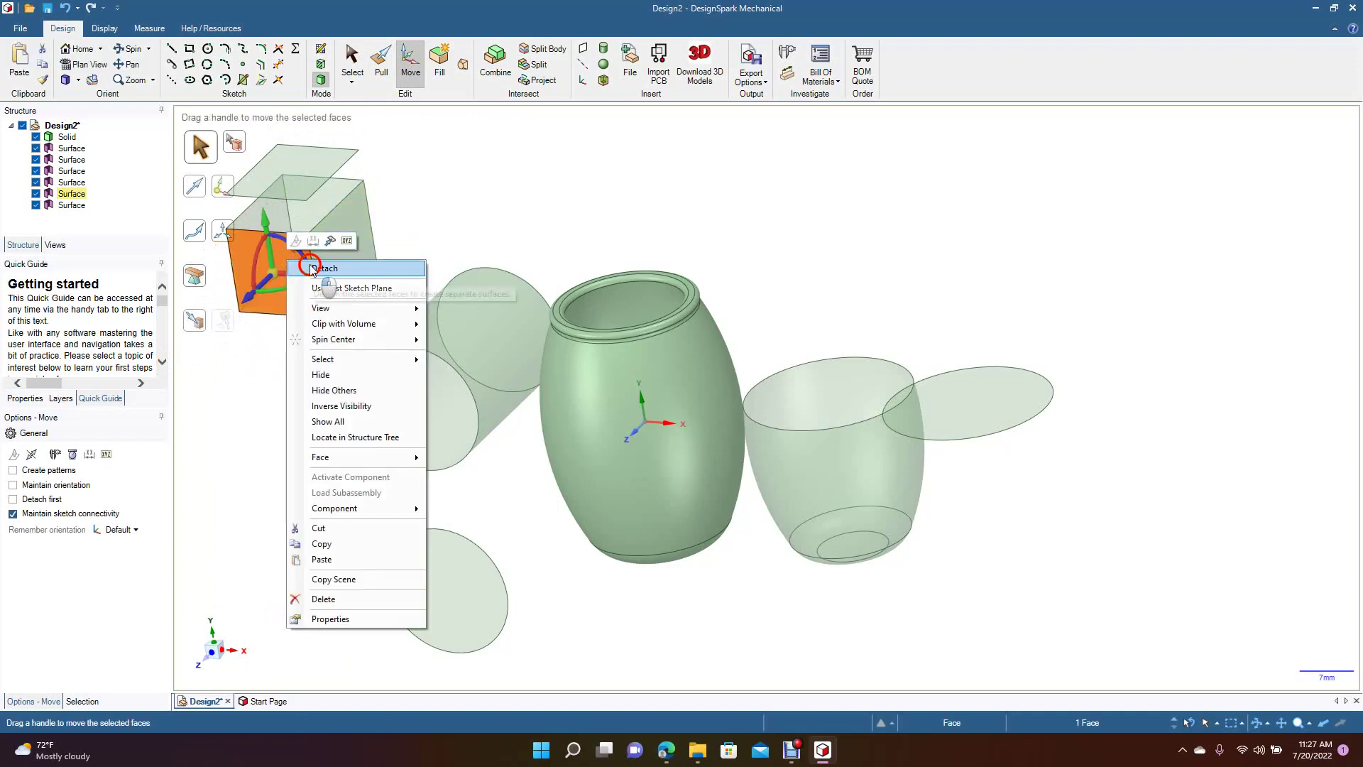
left_click(311, 275)
left_click_drag(247, 297, 187, 349)
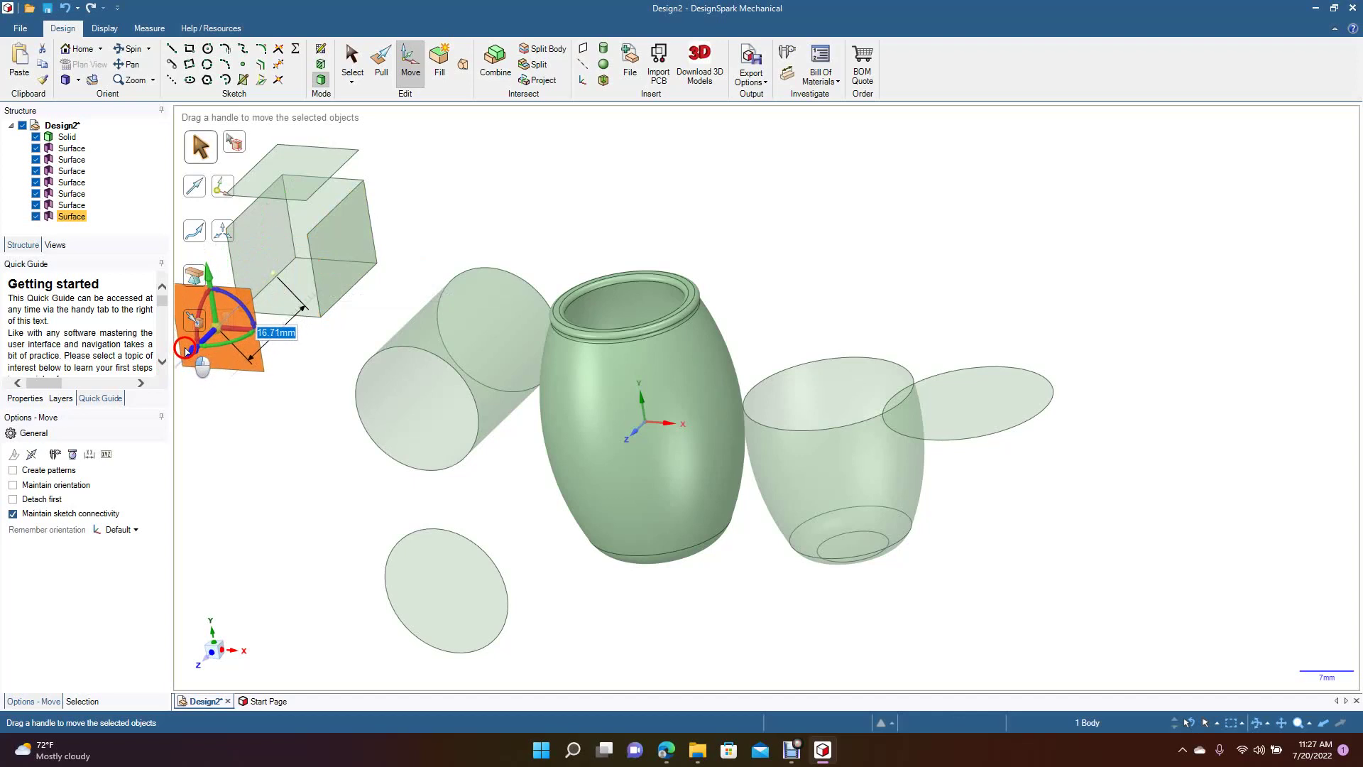
Detach the block's side face nearest the jar and move it away from the block along X.
left_click(352, 242)
right_click(354, 244)
left_click(372, 255)
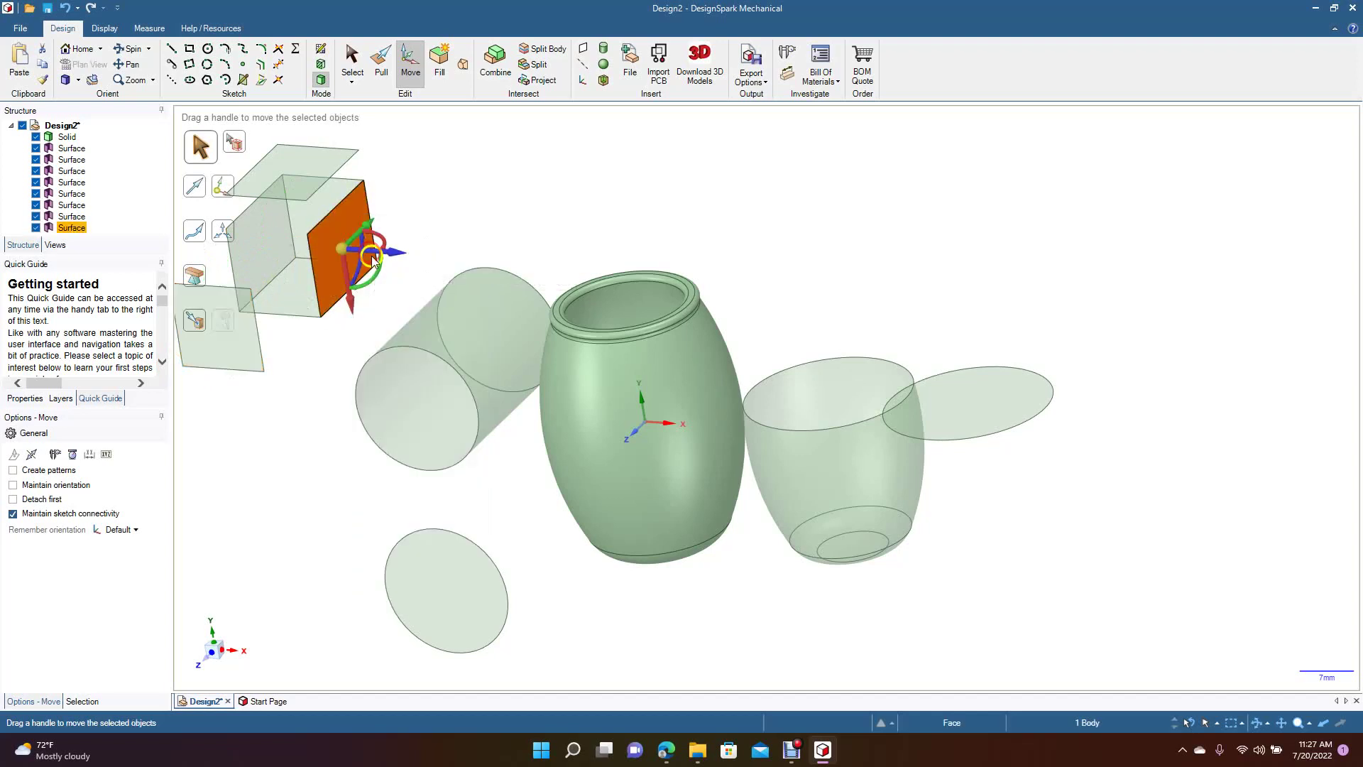
left_click_drag(397, 253, 445, 259)
left_click(651, 210)
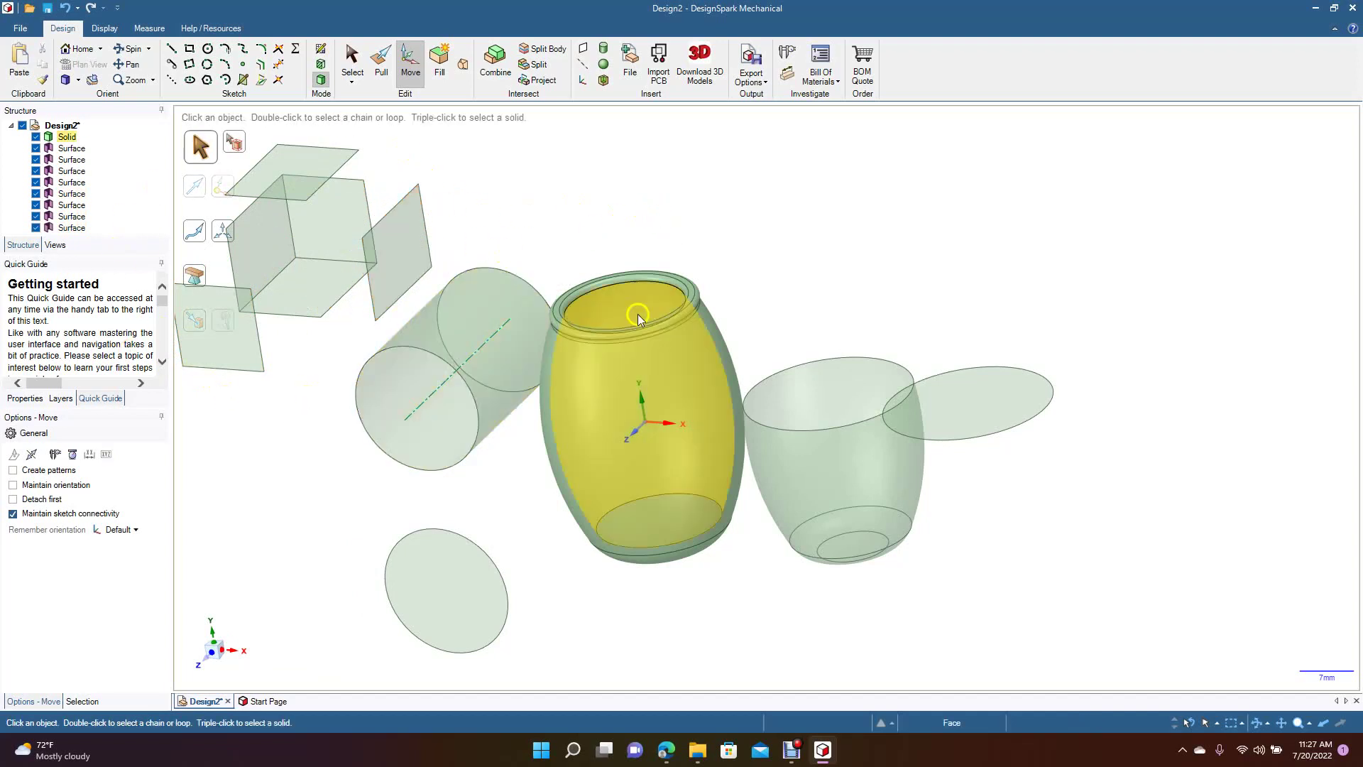
Sketch a long, narrow rectangle above the jar and pull it into a solid bar.
left_click(188, 49)
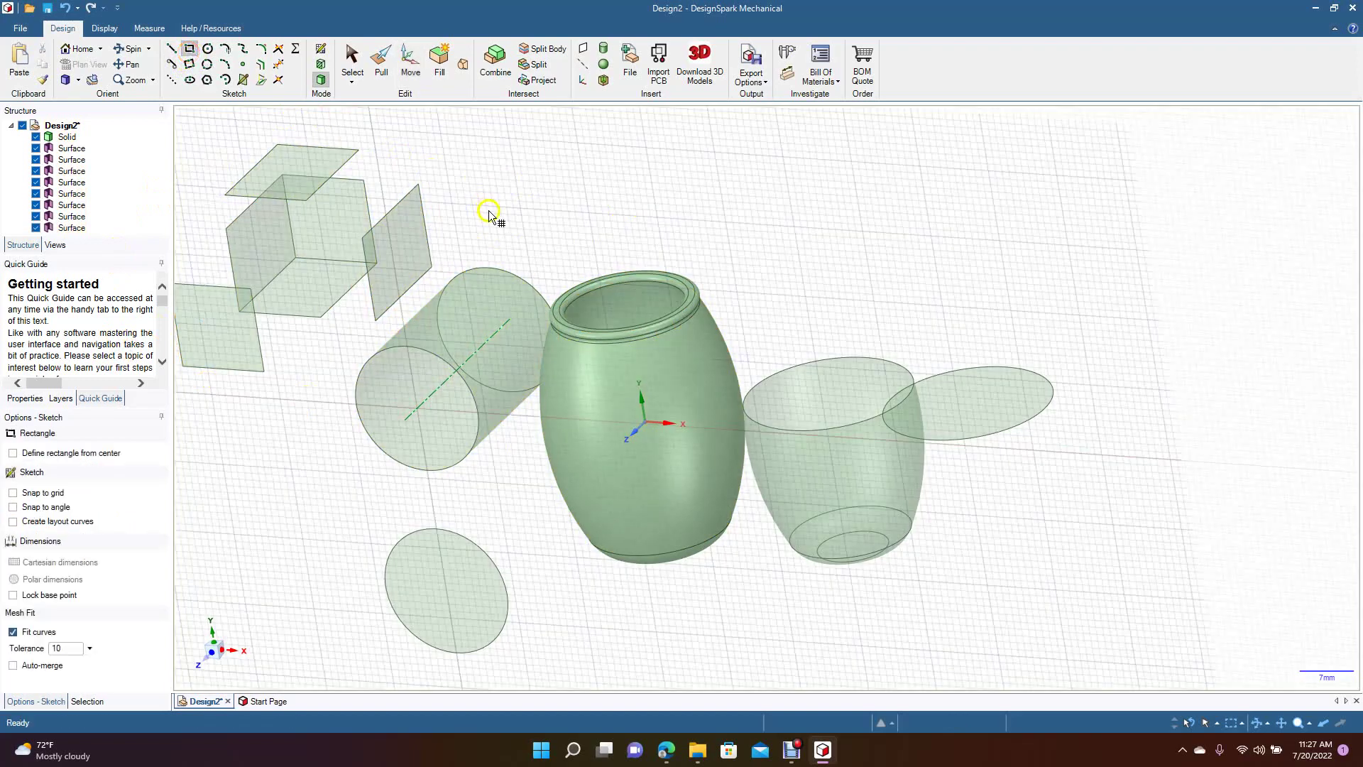
left_click(530, 169)
left_click(1026, 252)
left_click(382, 60)
left_click_drag(658, 209, 617, 216)
Detach the bar's end face farthest from the block and move it away along the bar's length.
left_click(351, 61)
left_click(681, 215)
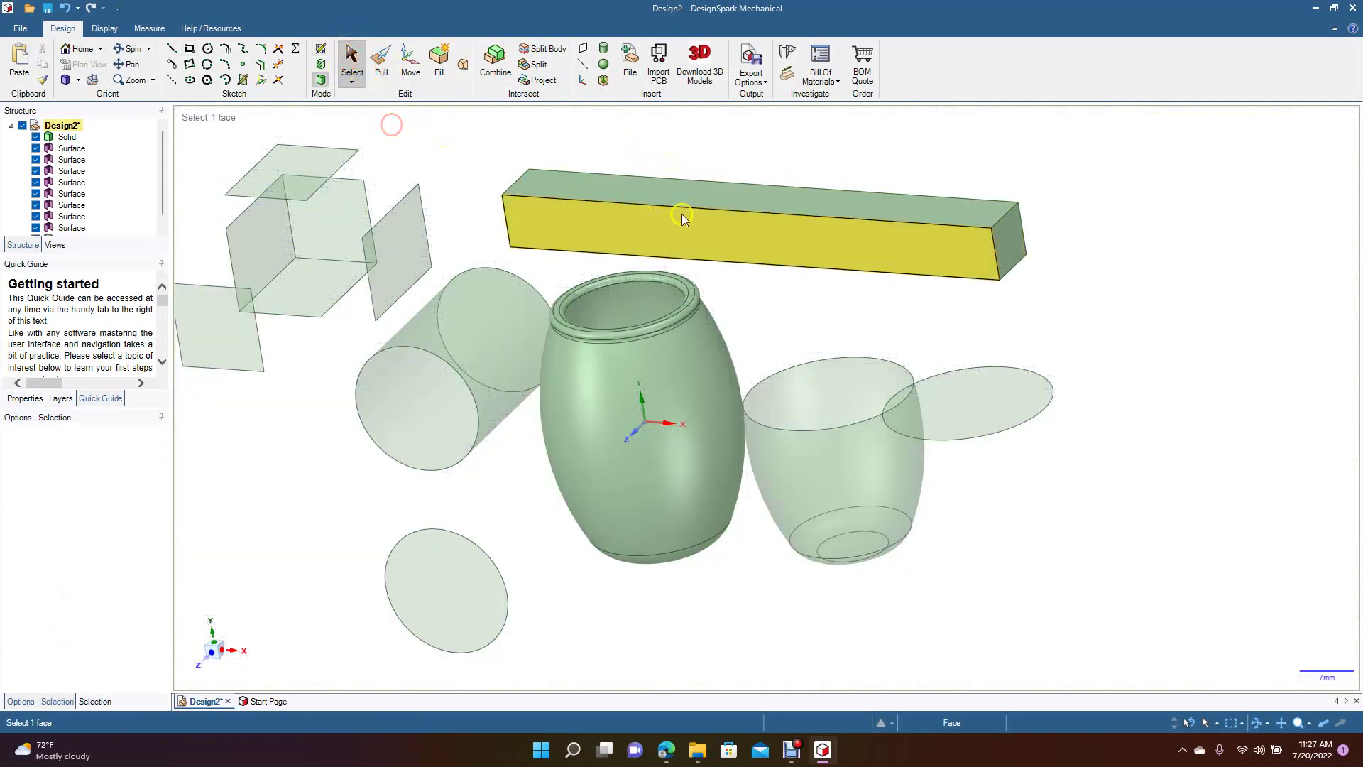
left_click(1007, 232)
right_click(1007, 232)
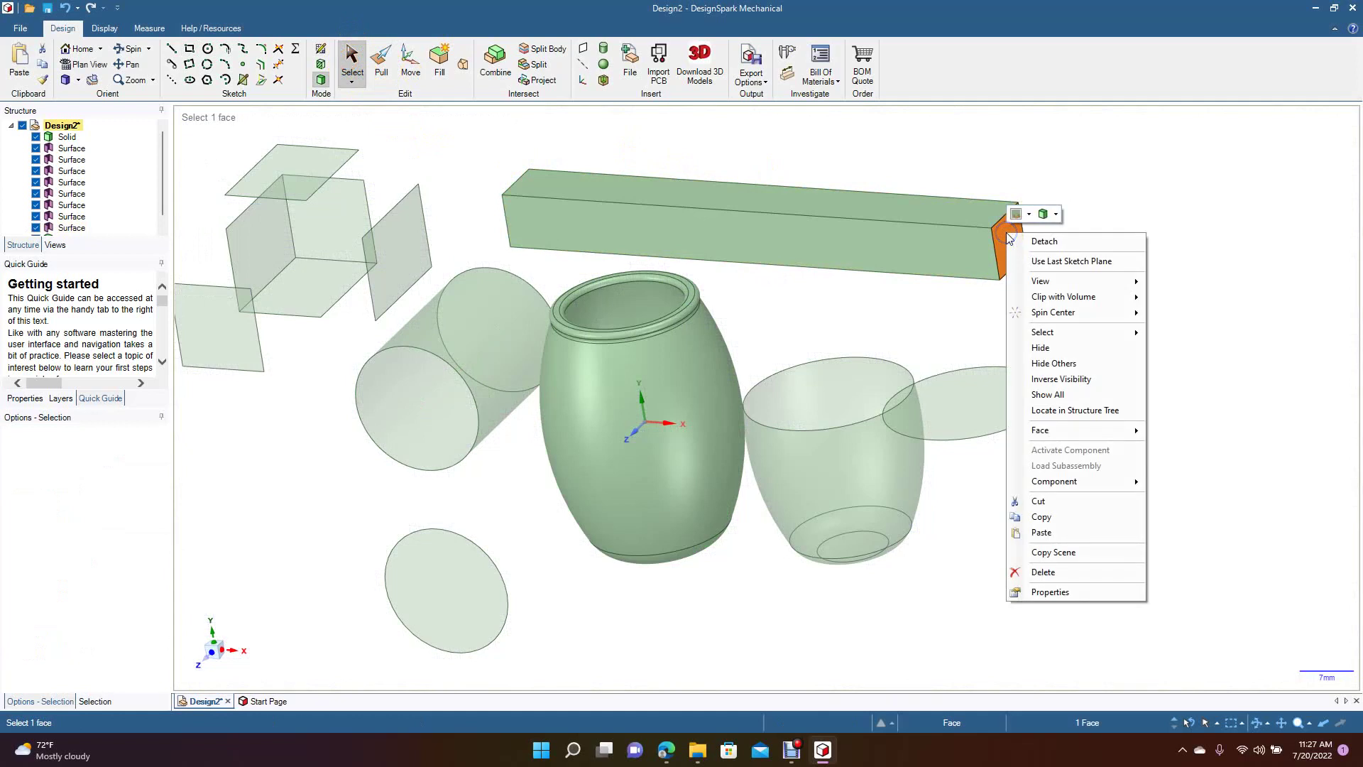
left_click(1024, 242)
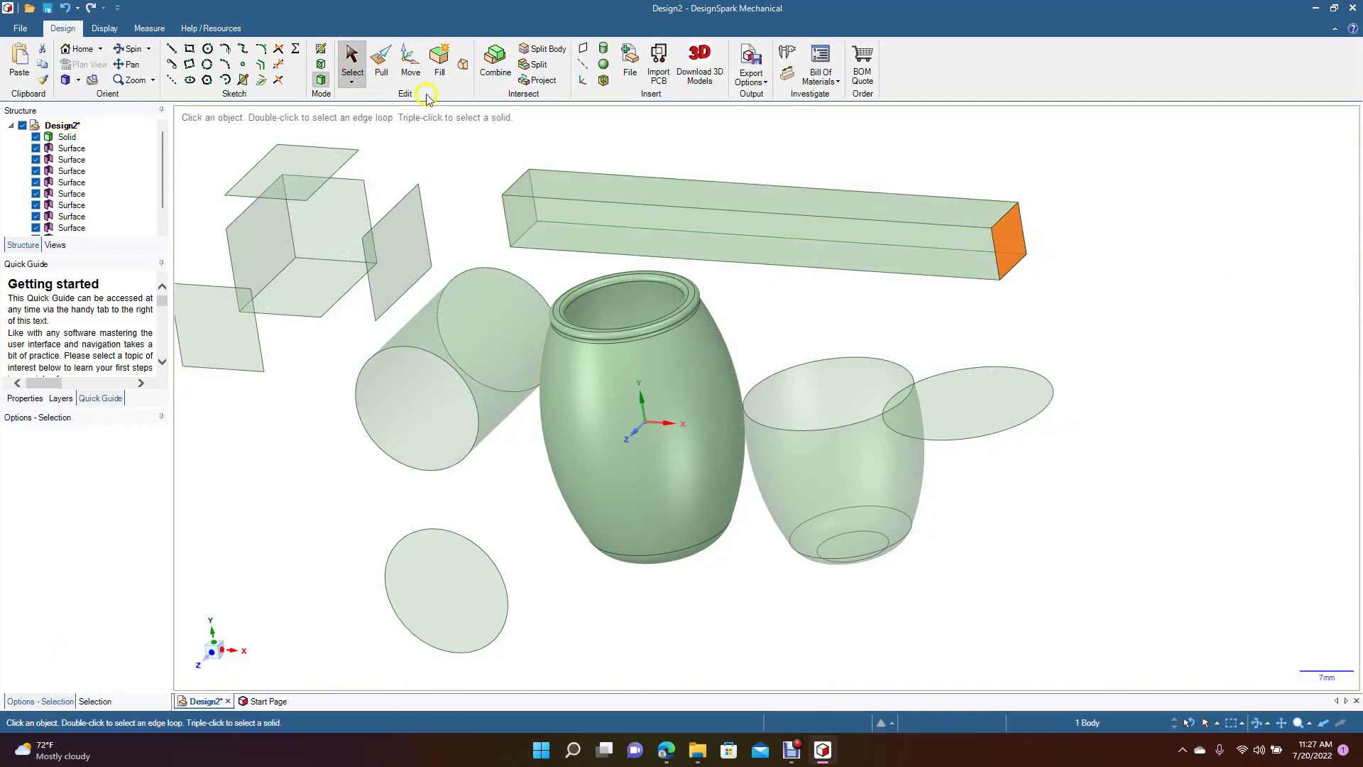
left_click(405, 66)
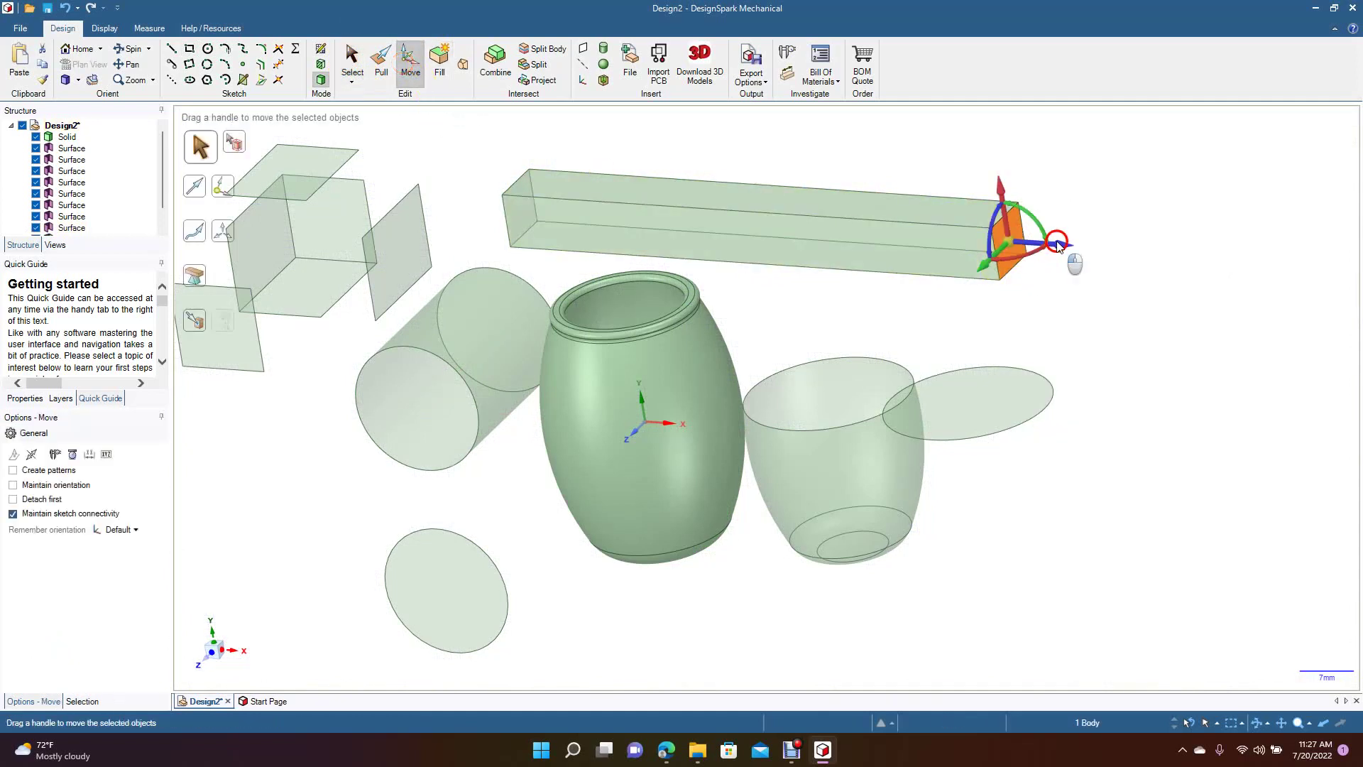
left_click(1144, 264)
left_click(1012, 249)
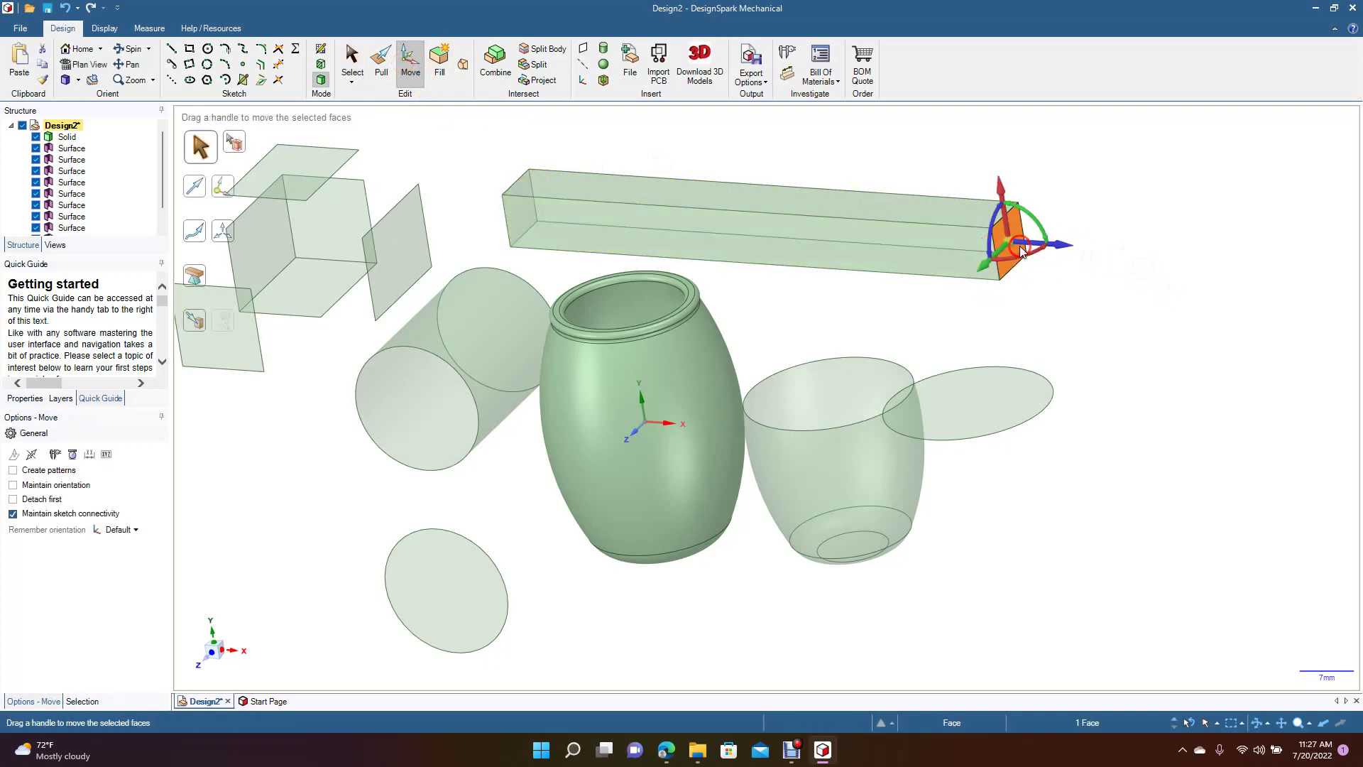
left_click_drag(1065, 250, 1110, 284)
left_click(1134, 336)
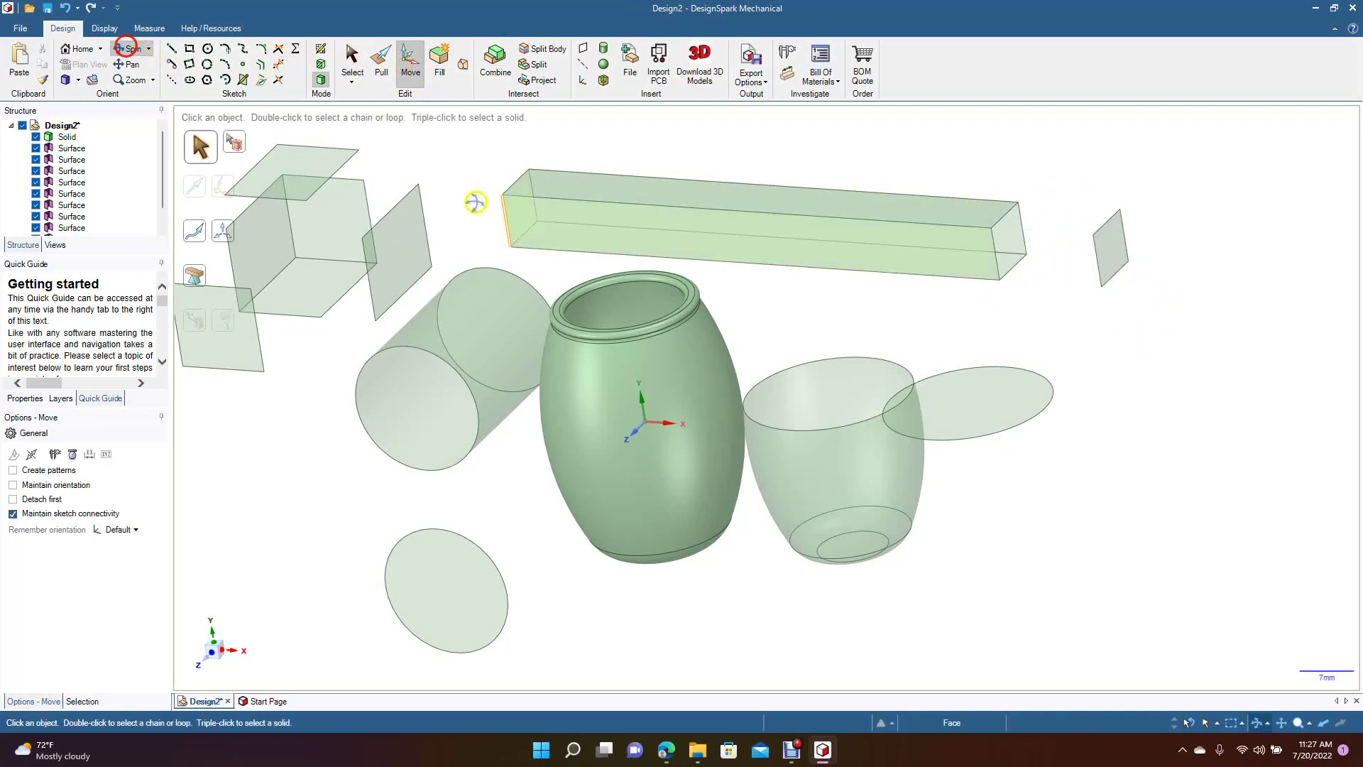
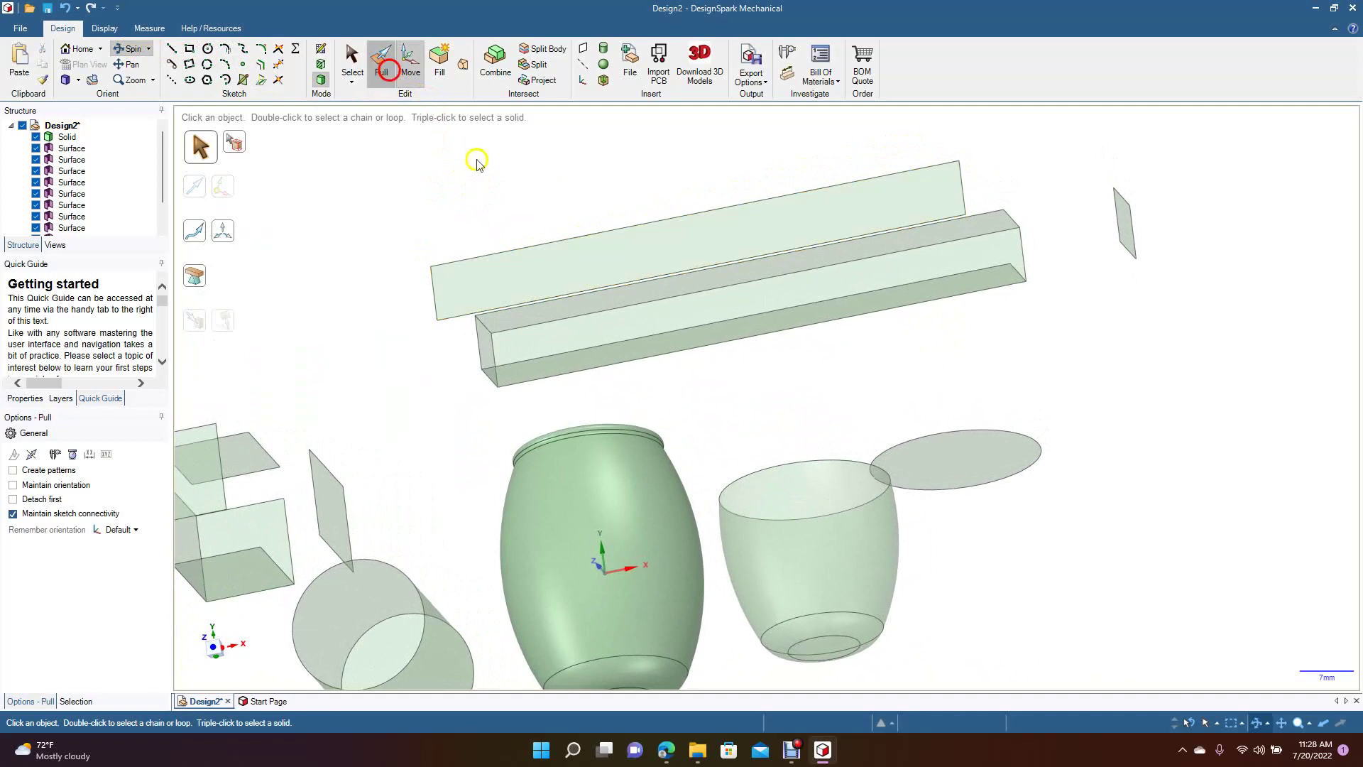
left_click(686, 296)
left_click_drag(687, 297, 690, 304)
left_click(756, 354)
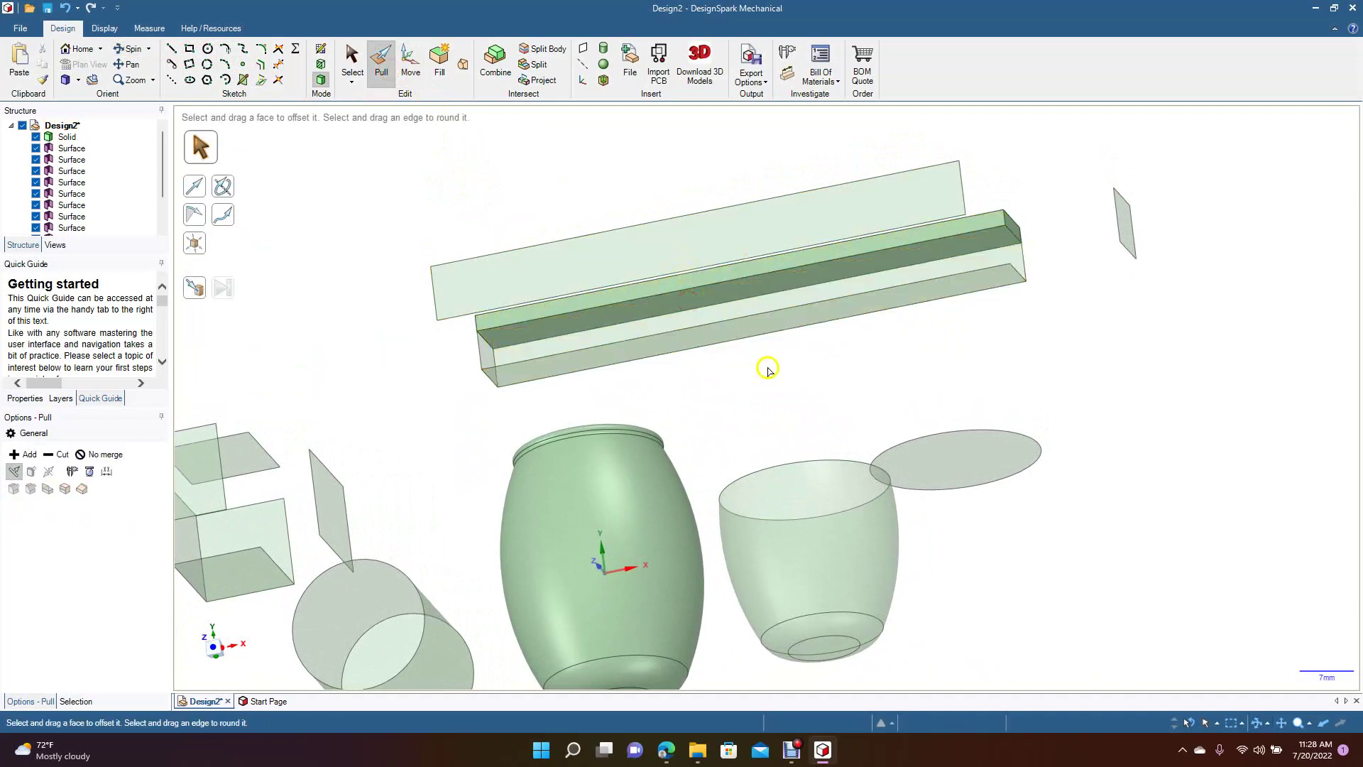
left_click(716, 281)
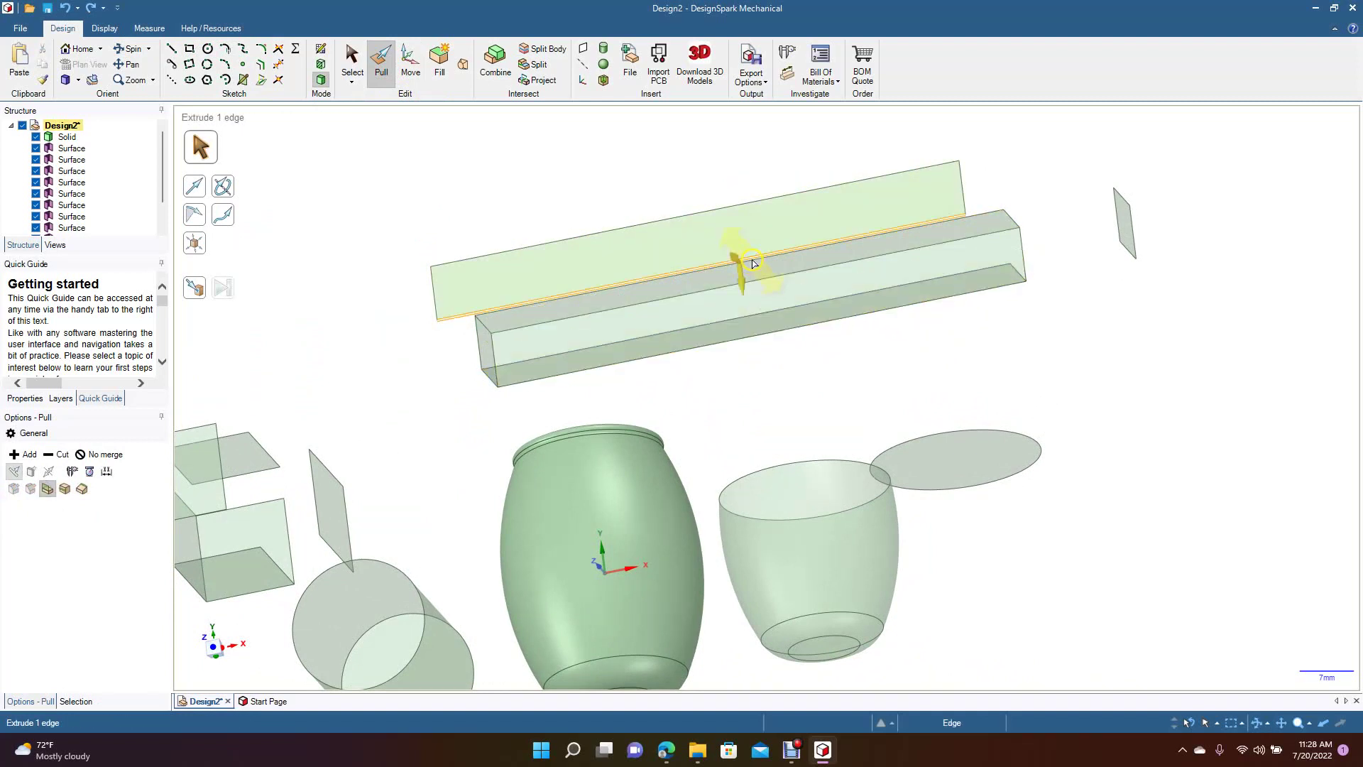
Pull the open bar's top face 2 mm downward to thicken it into a solid slab.
left_click(715, 278)
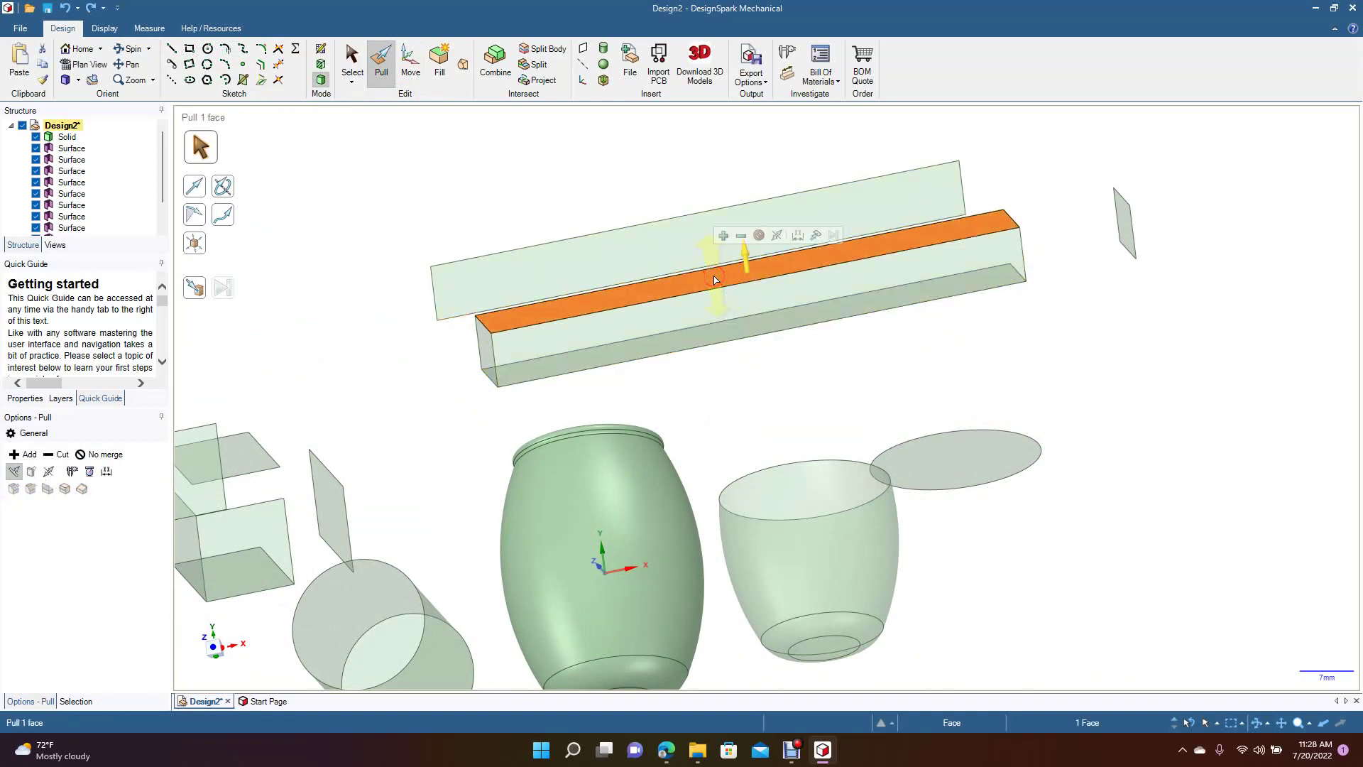
left_click_drag(715, 279, 747, 259)
key("ctrl")
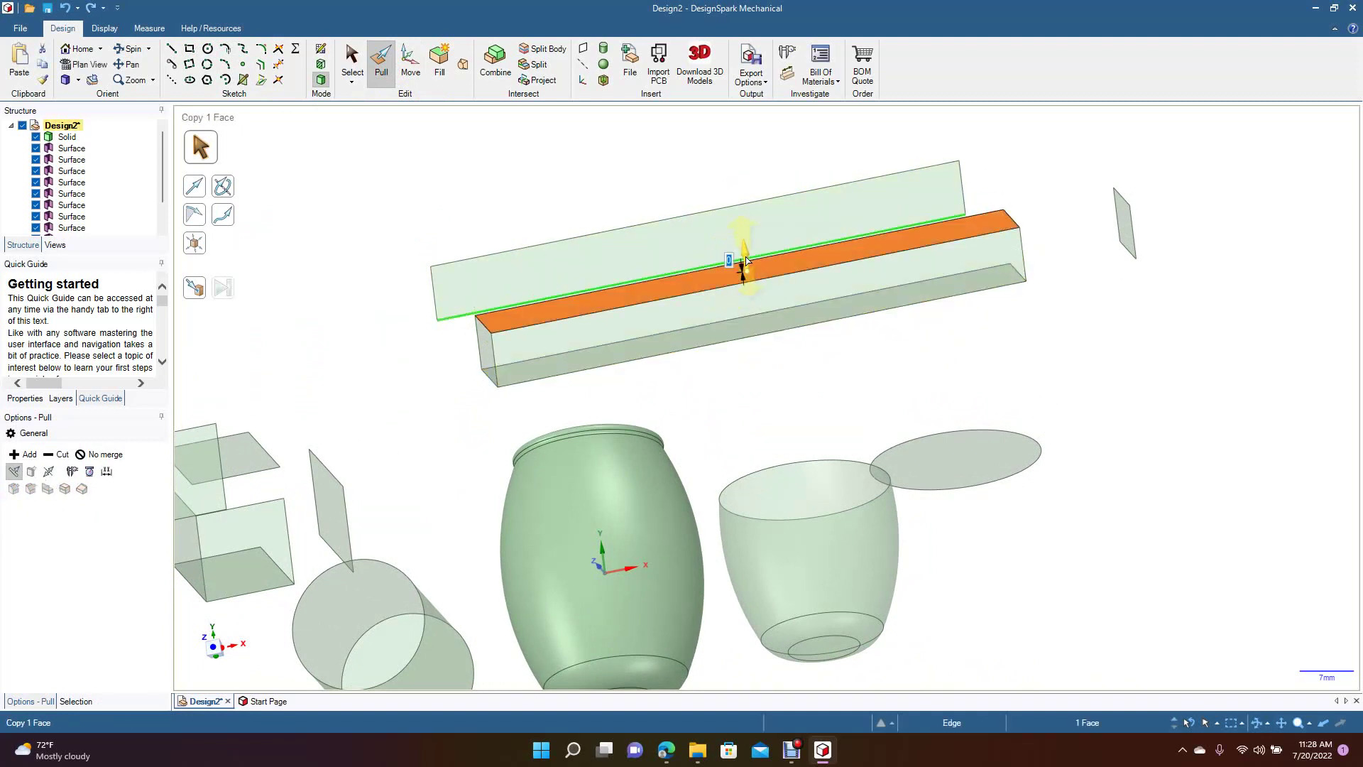
key("ctrl")
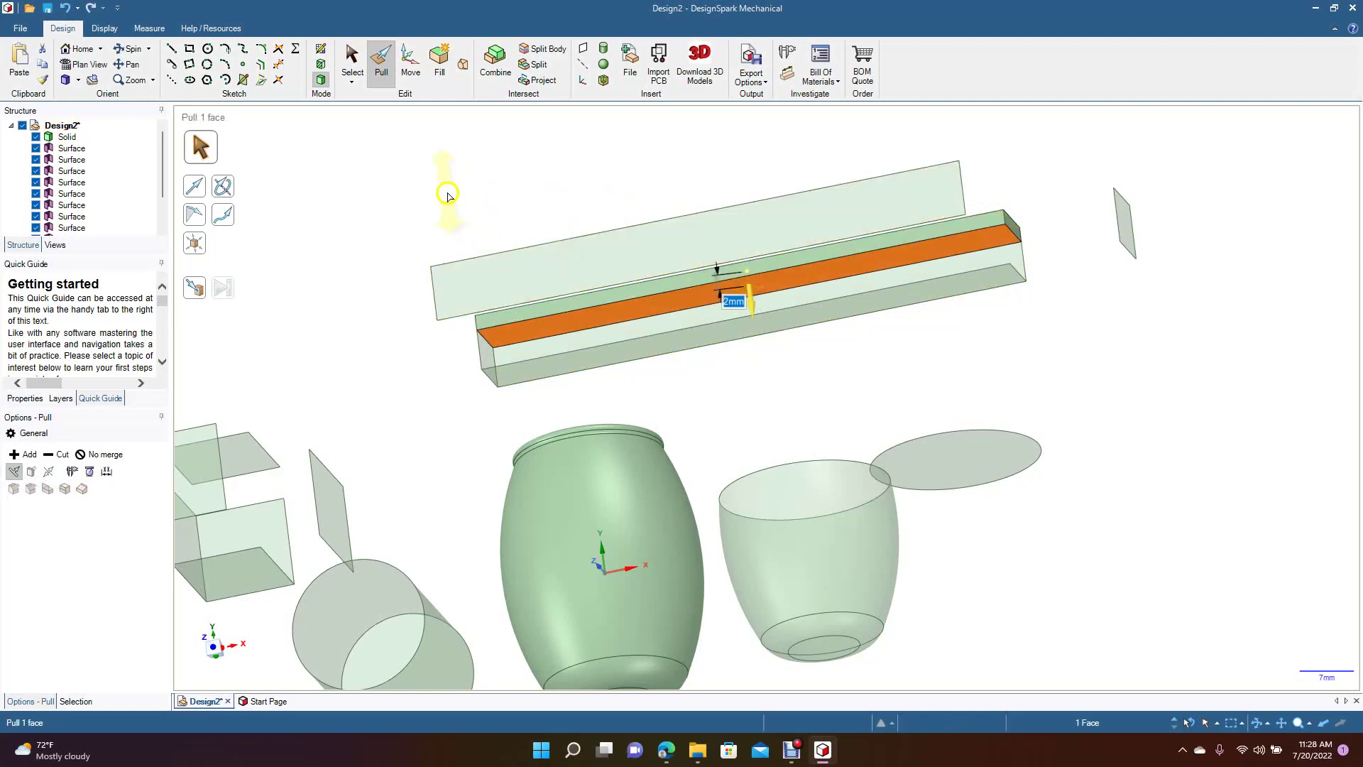
left_click(417, 196)
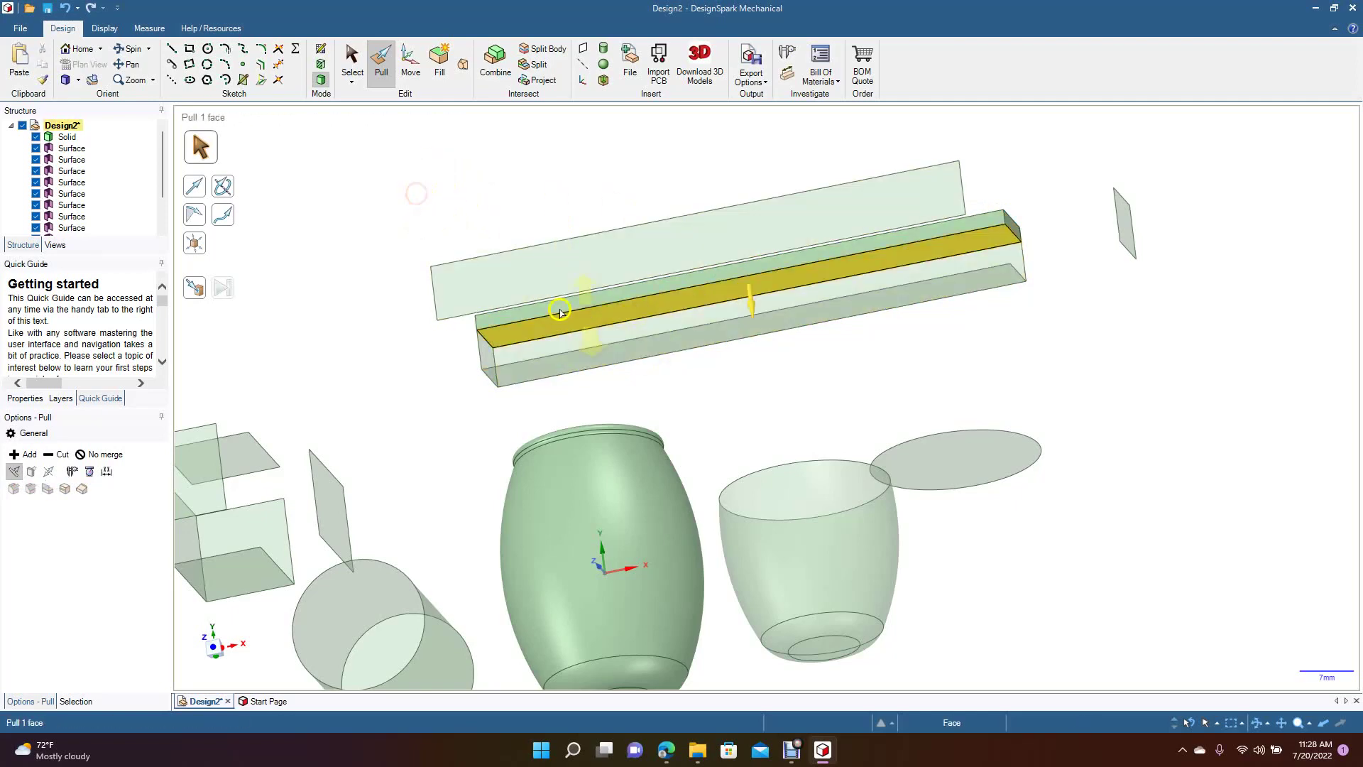
Pull the bar's bottom face 2 mm upward to thicken it into a solid slab.
left_click(133, 50)
left_click_drag(694, 235, 468, 383)
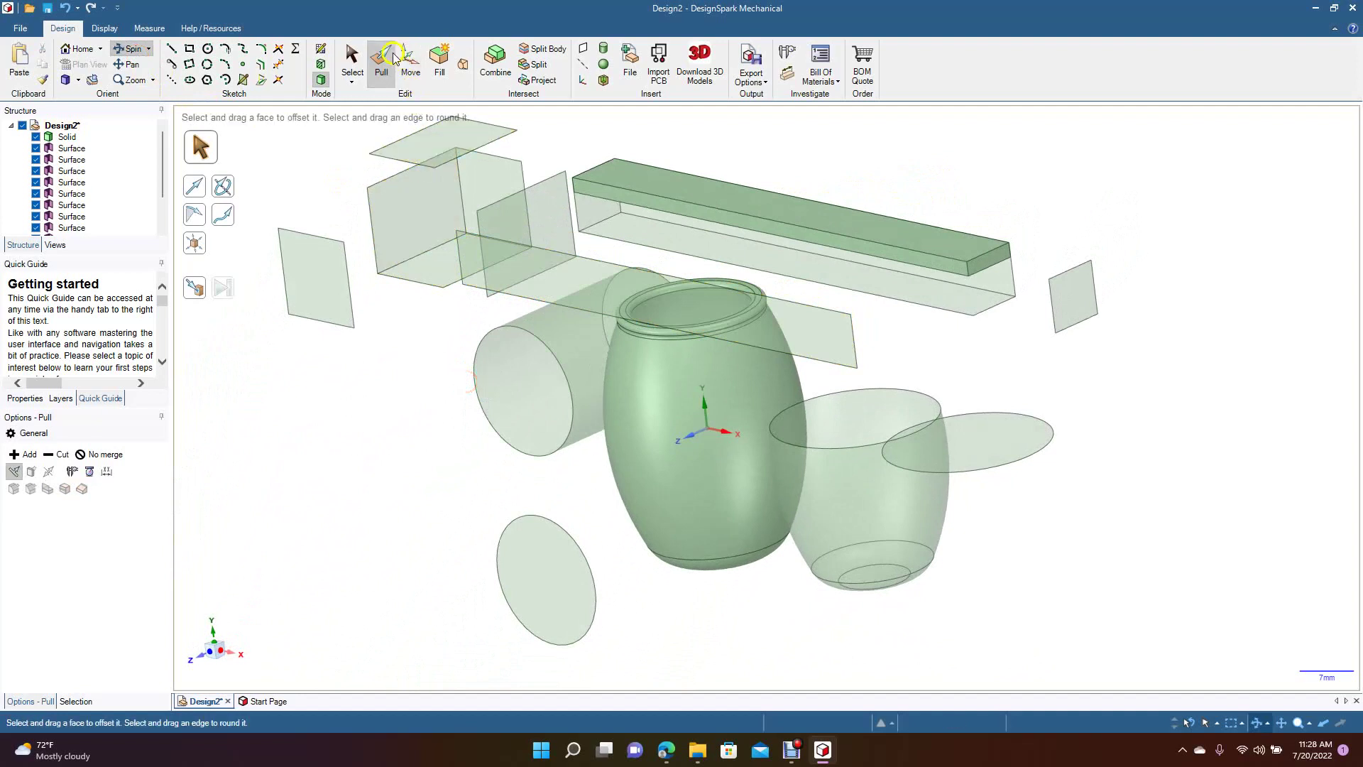
left_click(749, 249)
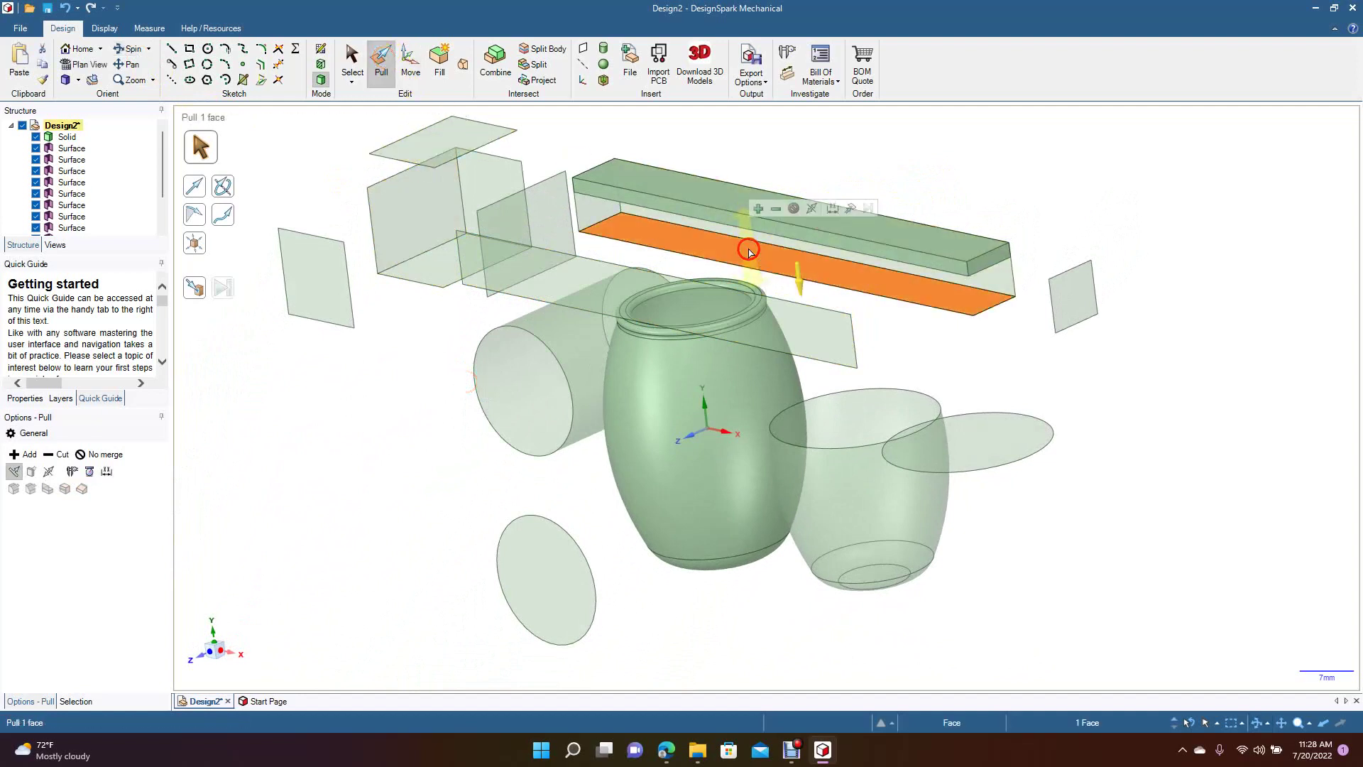
left_click_drag(799, 276, 800, 283)
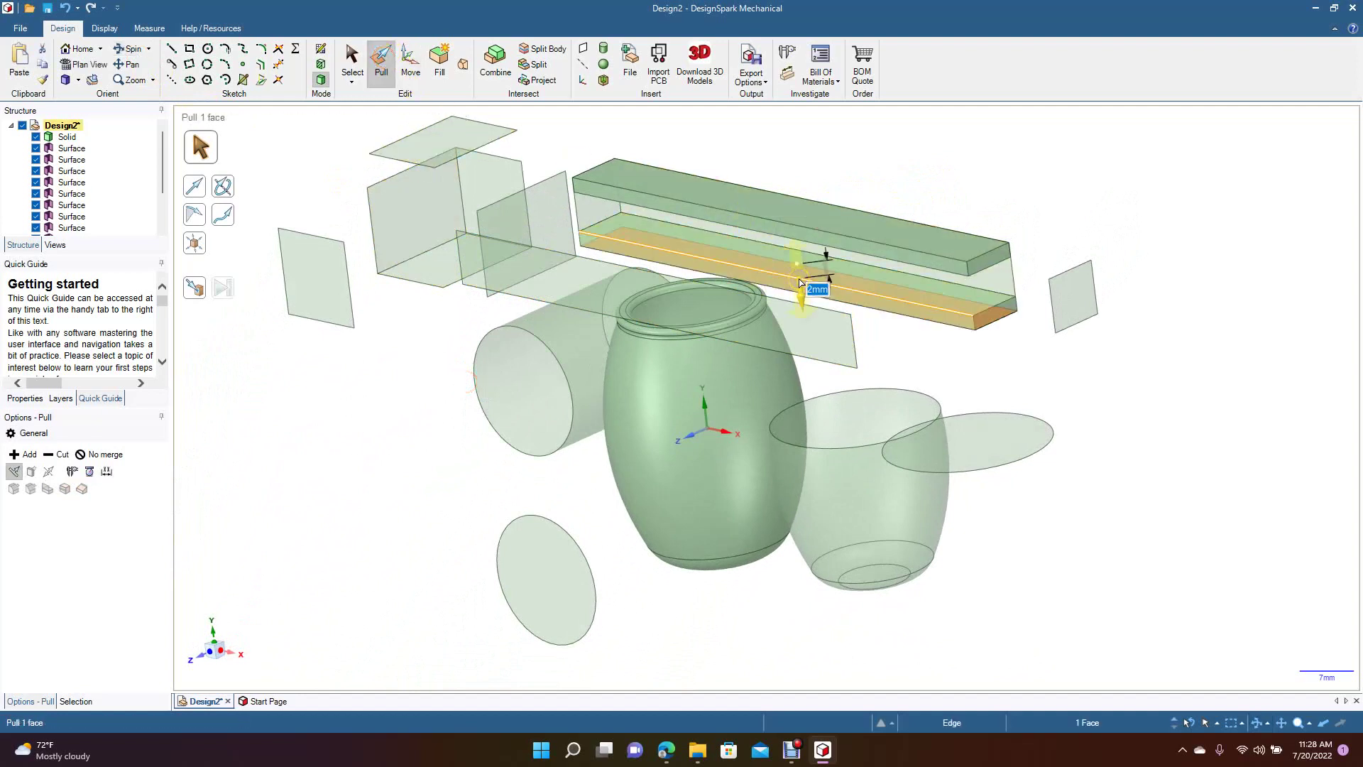
key("ctrl")
left_click_drag(801, 283, 809, 245)
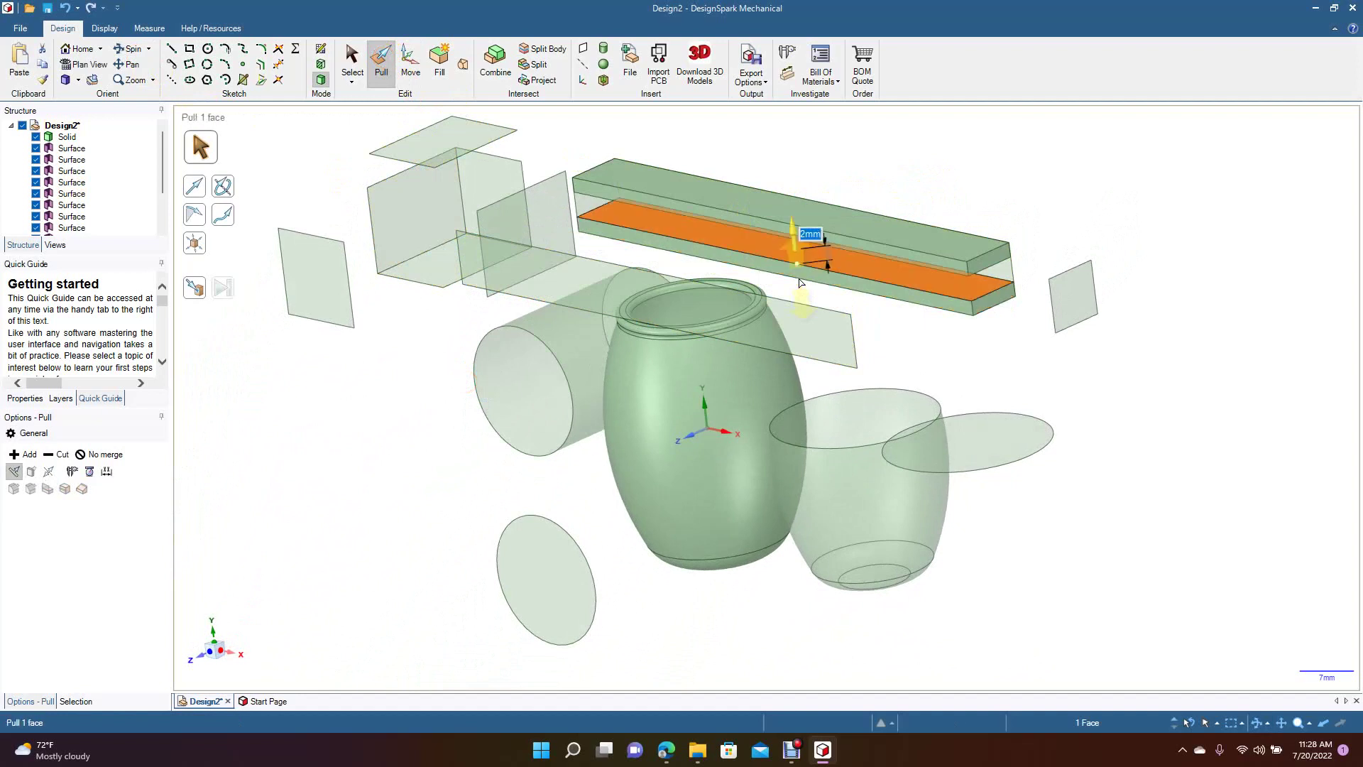
Pull the bar's end face nearest the block 2 mm outward along the bar's length to thicken it into a solid wall.
left_click(593, 204)
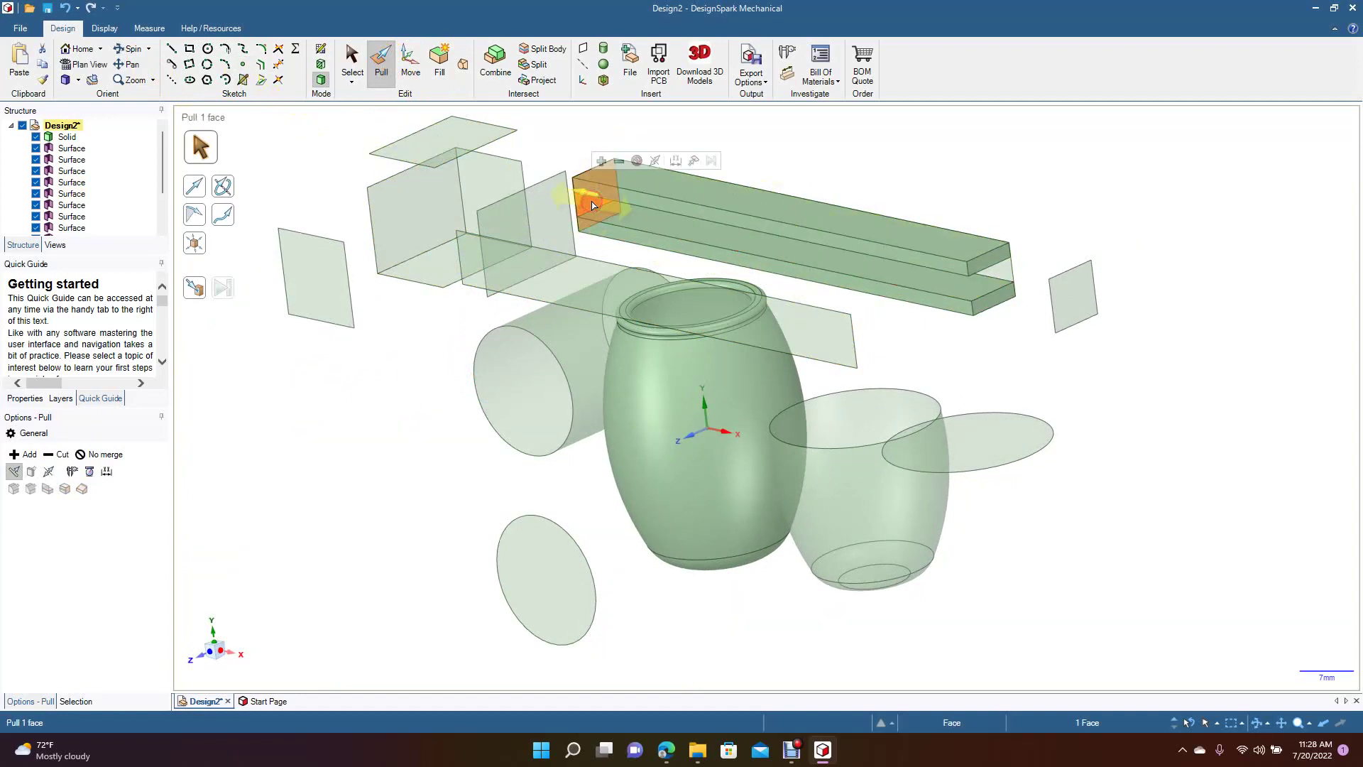
left_click_drag(593, 204, 595, 201)
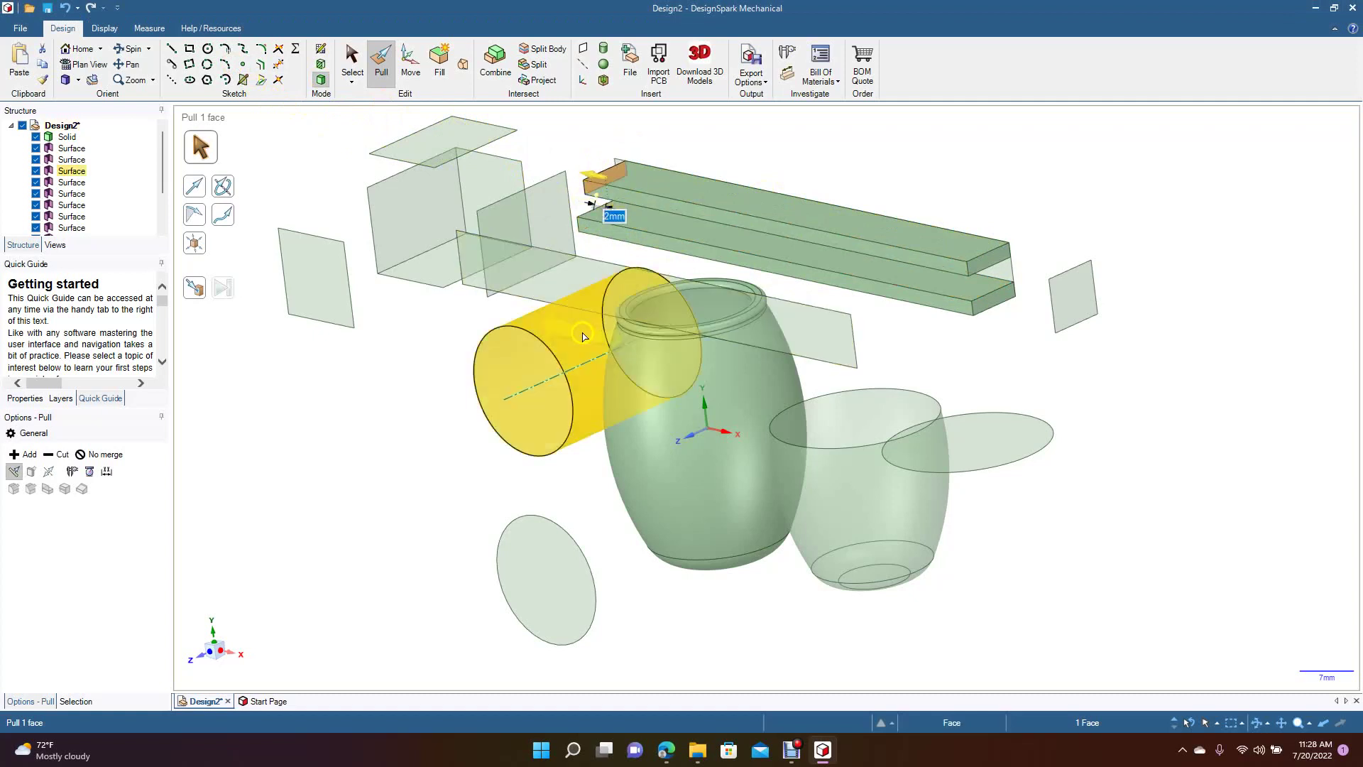
key("ctrl+z")
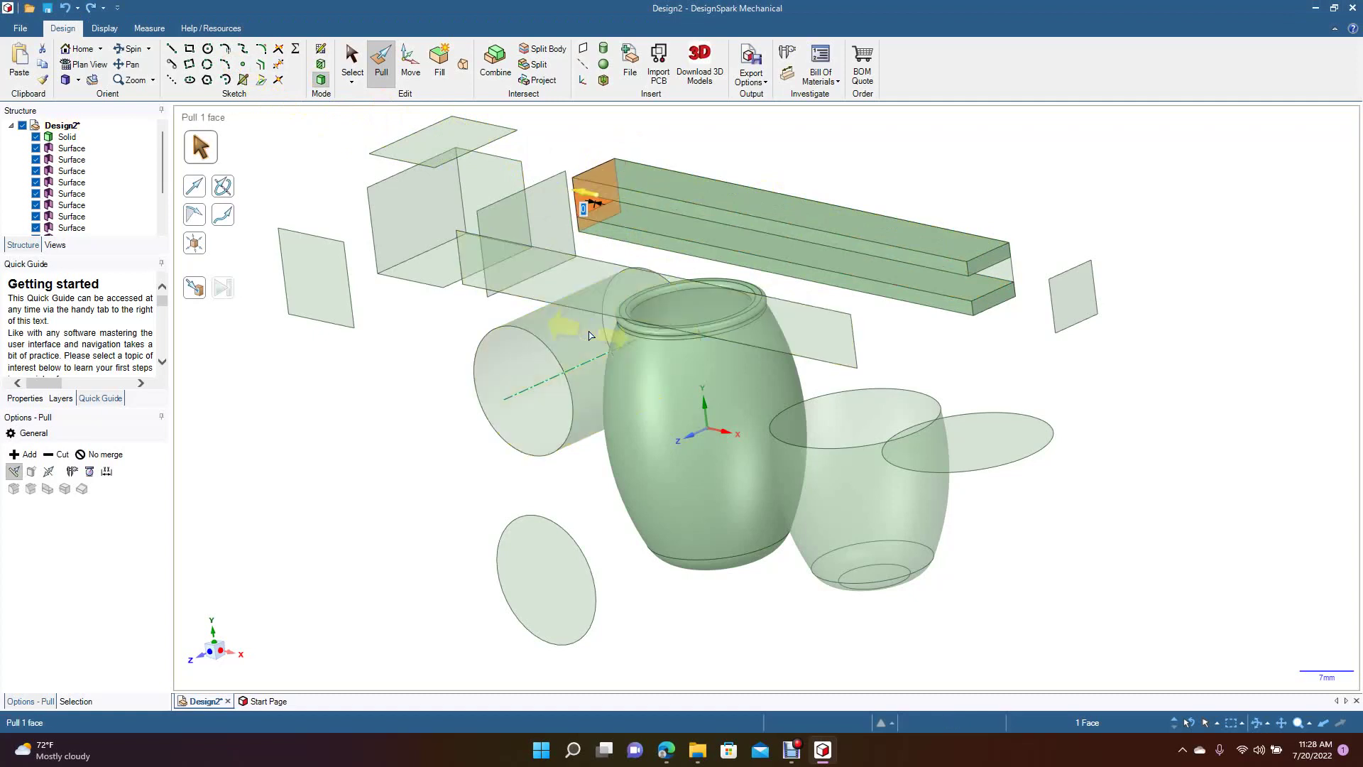
key("ctrl+y")
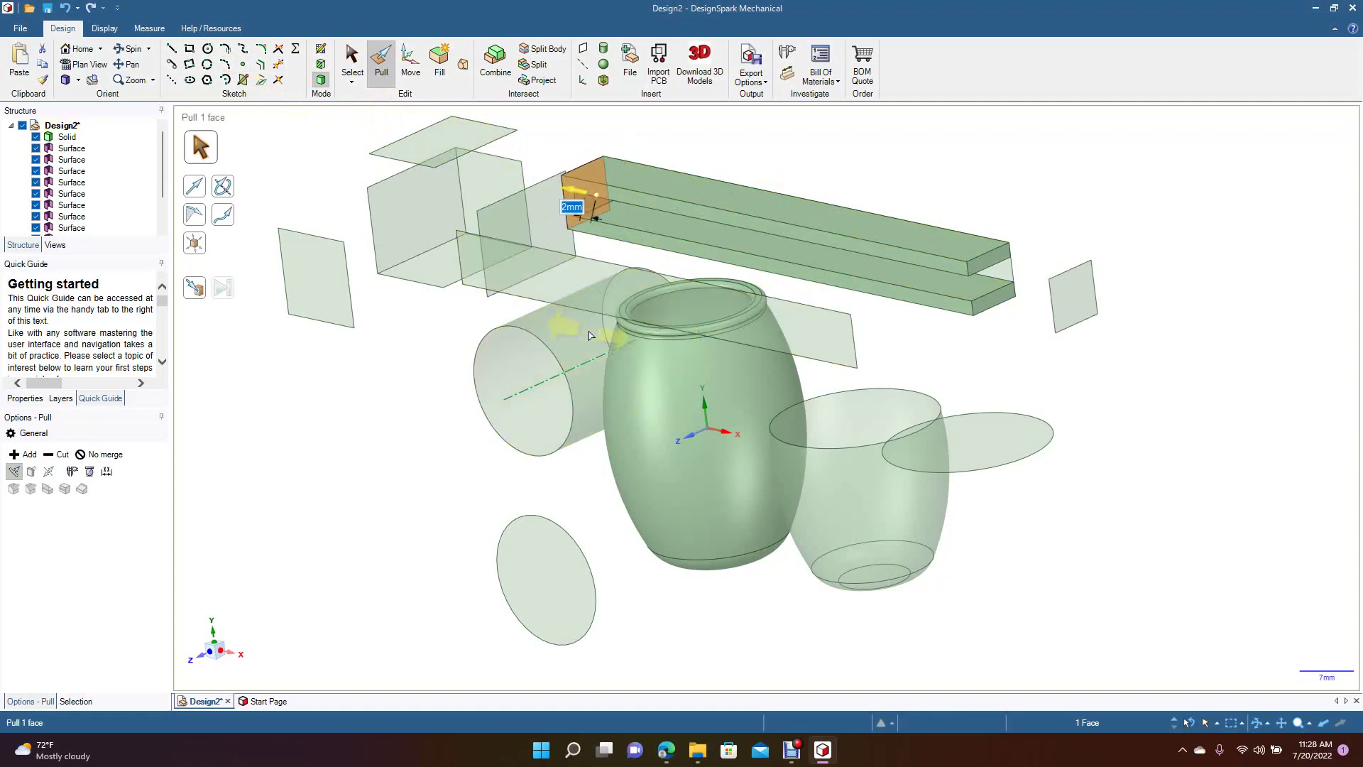
left_click(348, 59)
left_click(289, 145)
Pull the bar's remaining long side face 2 mm outward to thicken it into a solid wall.
left_click(128, 48)
mouse_move(472, 325)
left_mouse_down()
mouse_move(551, 286)
mouse_move(551, 310)
mouse_move(475, 353)
mouse_move(472, 338)
left_mouse_up()
left_click_drag(805, 279, 682, 289)
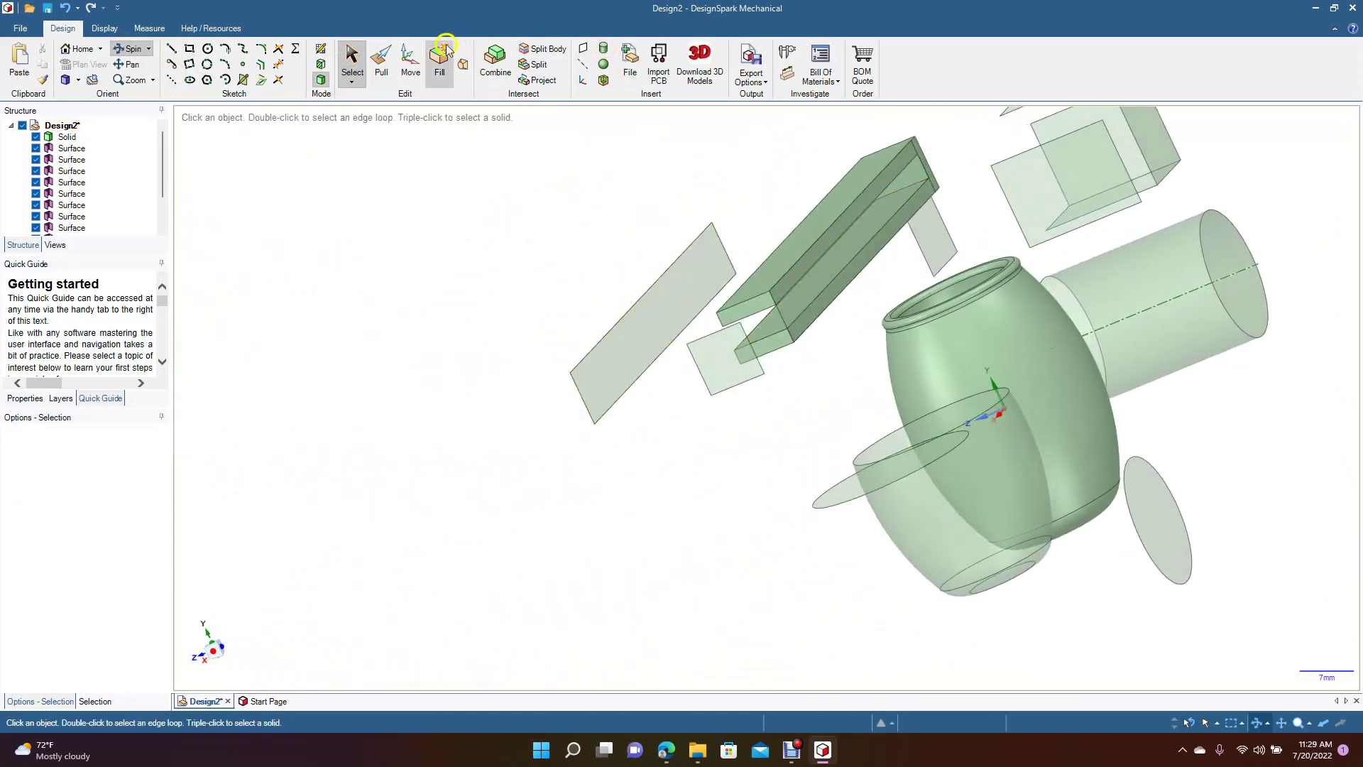
left_click(387, 58)
left_click(790, 299)
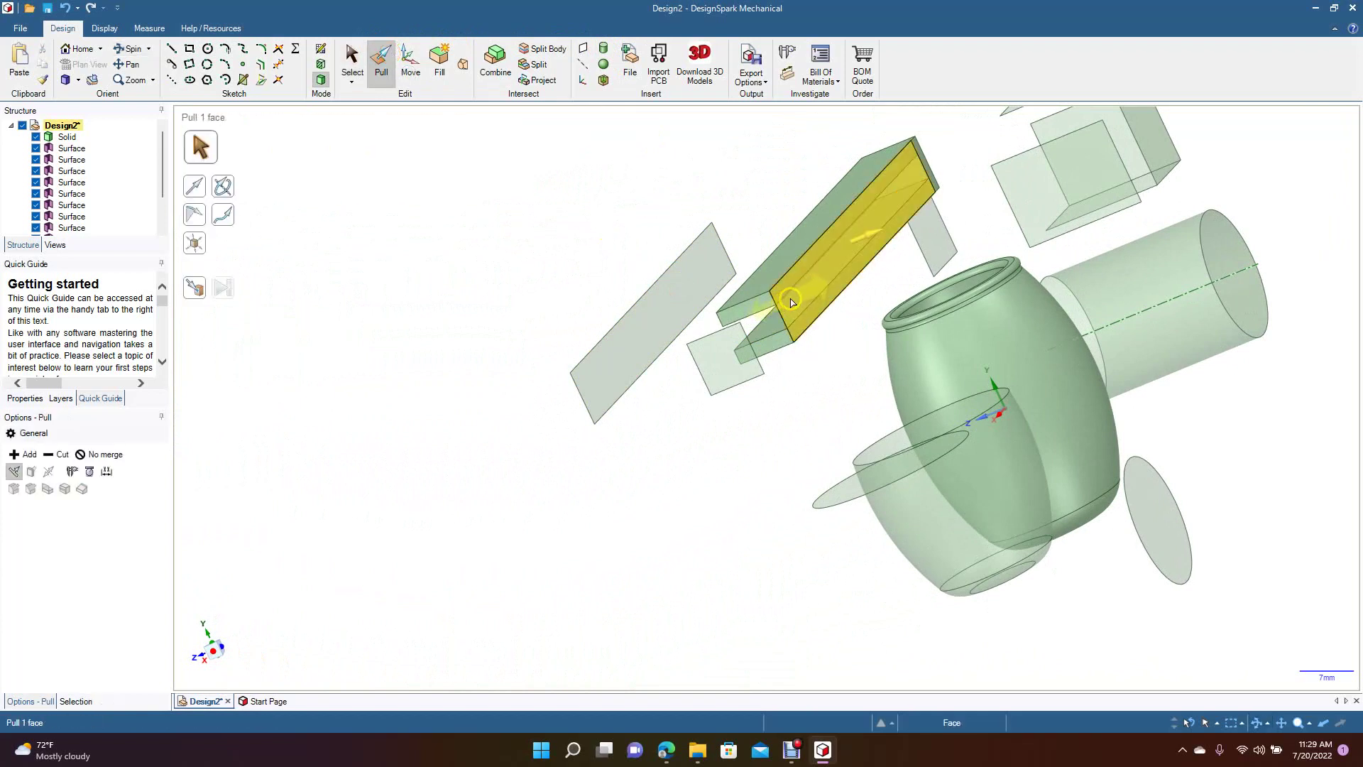
left_click_drag(791, 301, 866, 239)
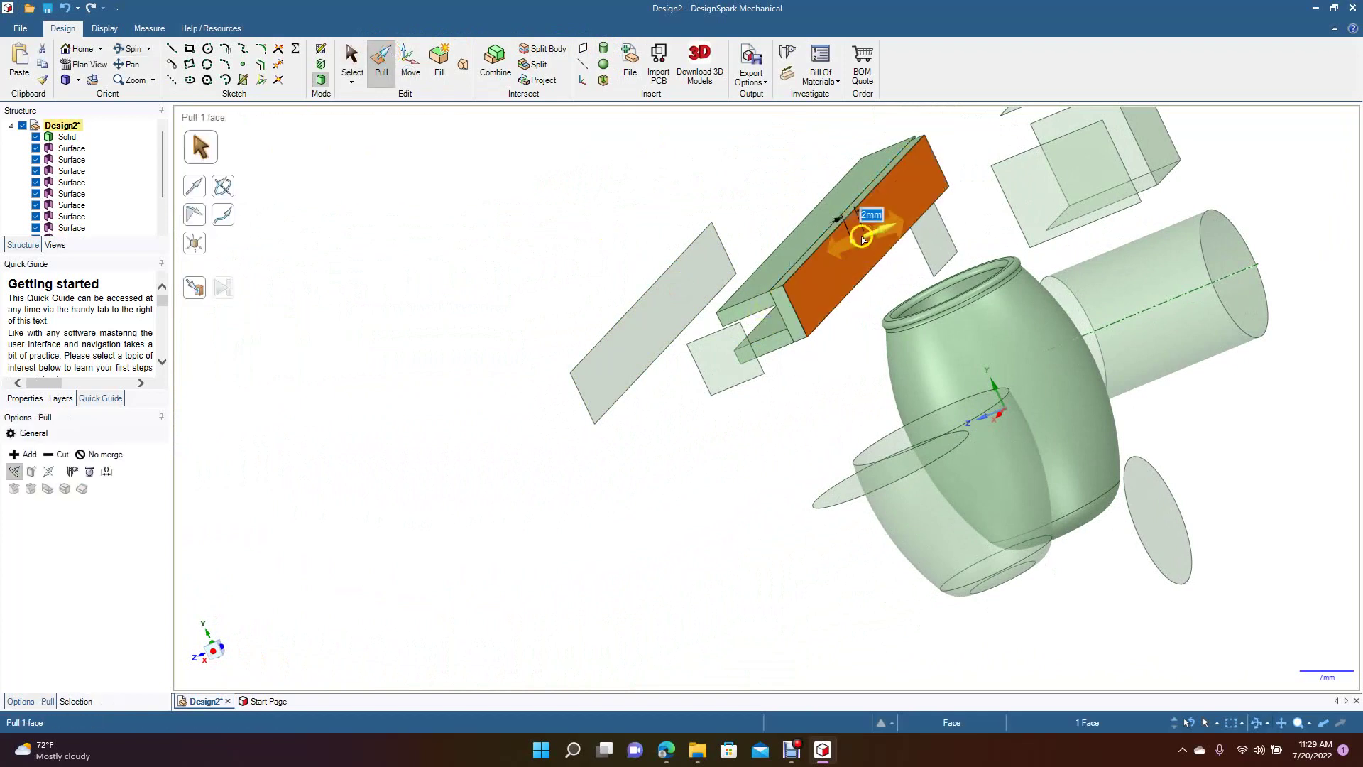
left_click(352, 62)
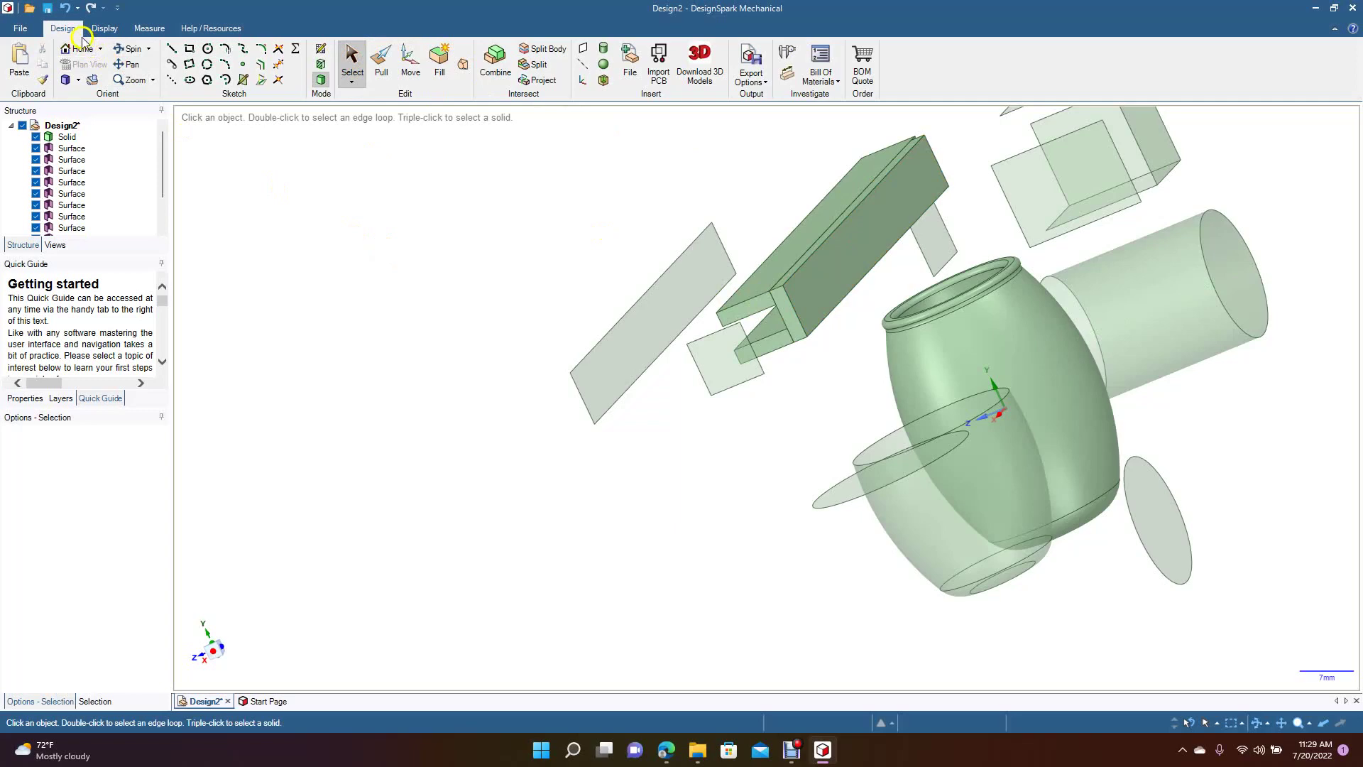
Sketch a hexagon about 22.3 mm in diameter beside the cylinder's detached end face and pull it into a solid prism.
left_click(128, 51)
left_click_drag(383, 383, 666, 301)
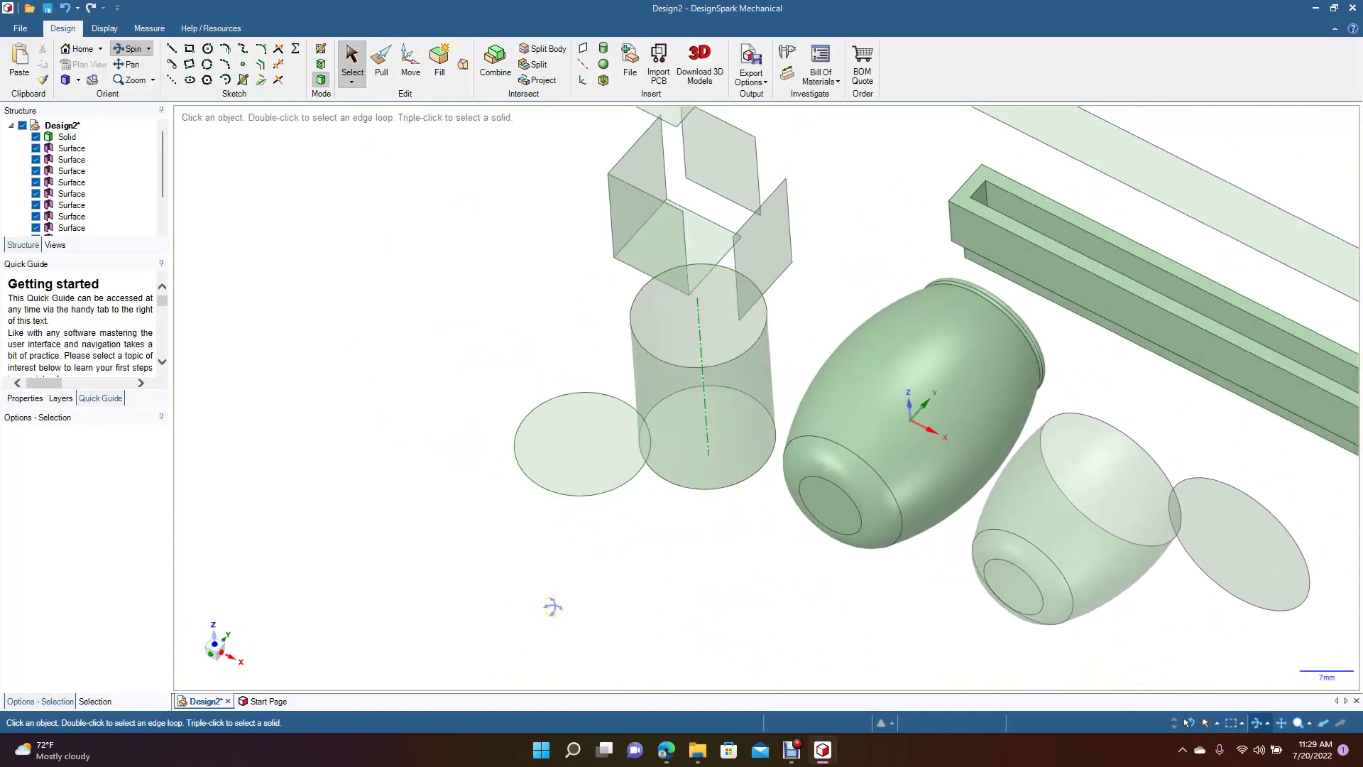
left_click(125, 65)
left_click_drag(557, 386, 601, 449)
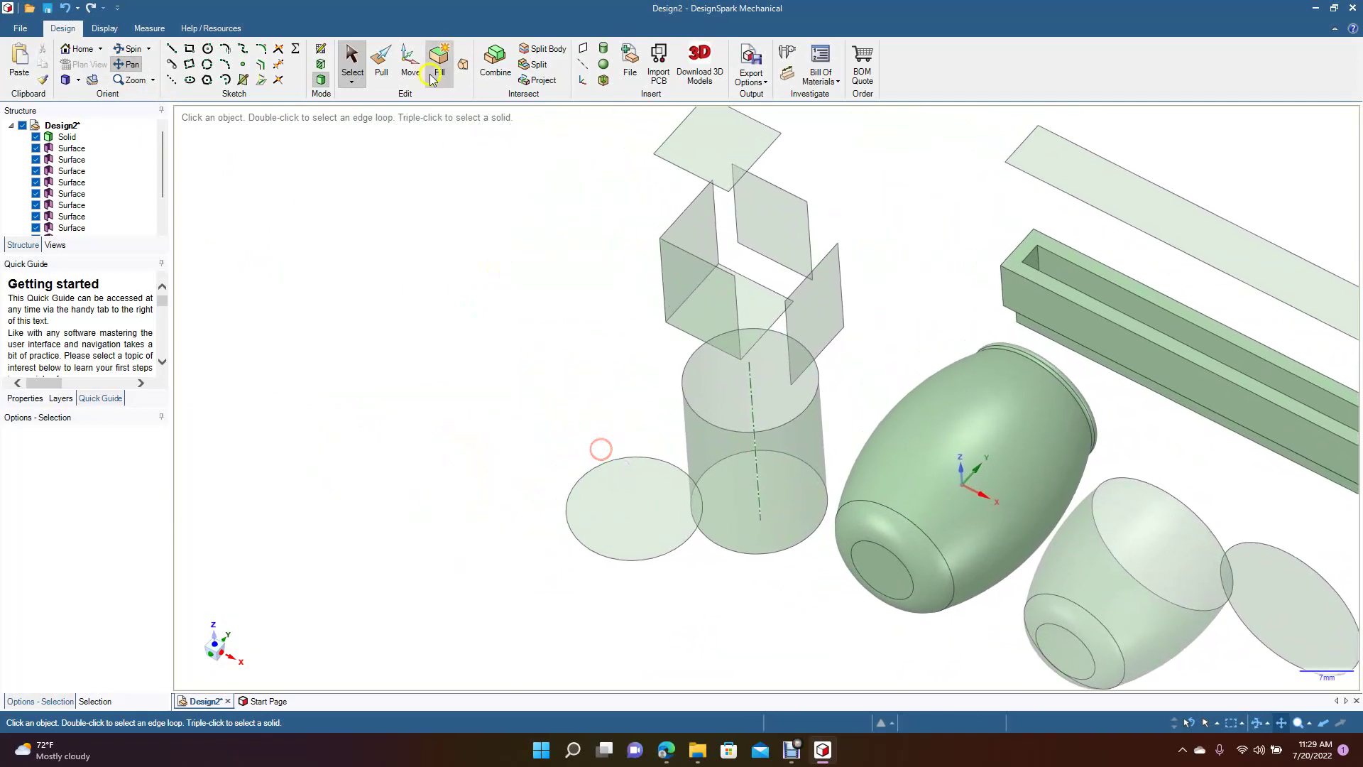
left_click(206, 79)
left_click(398, 396)
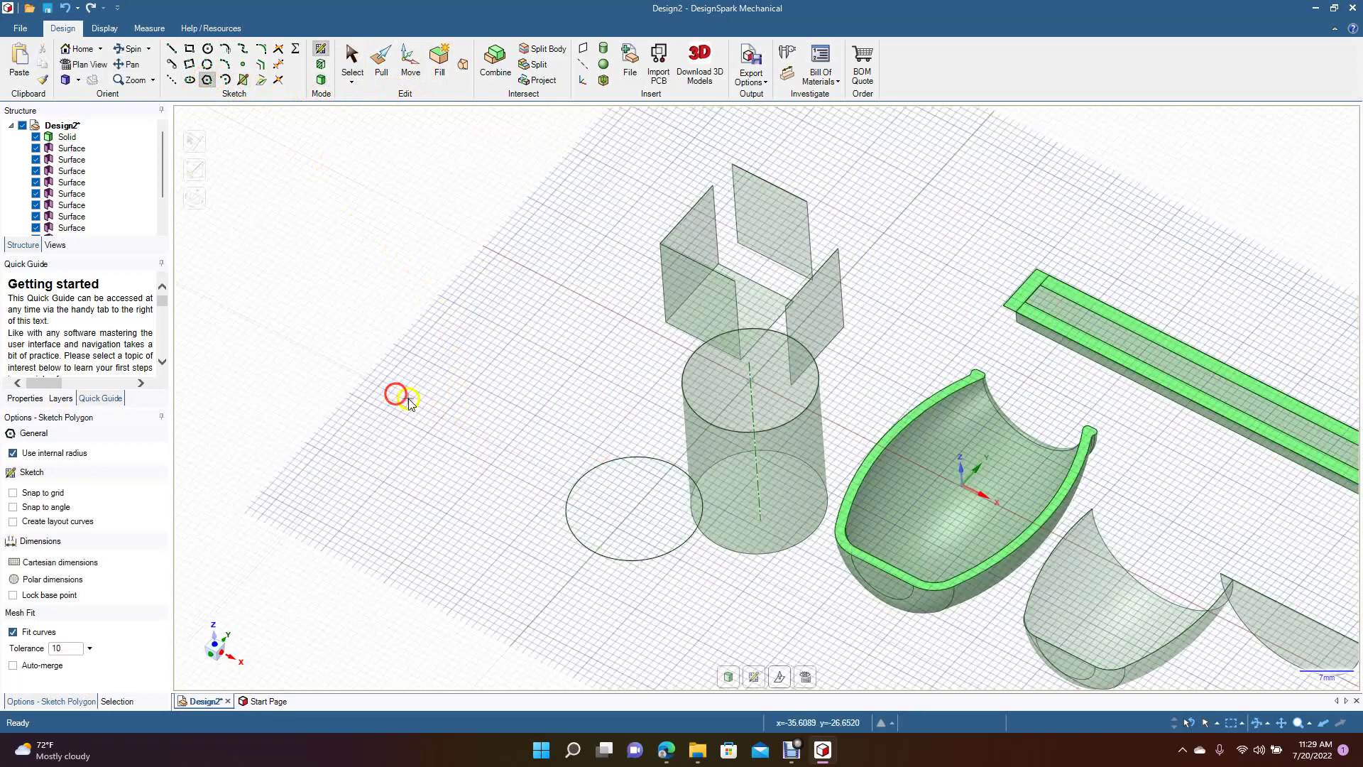
left_click(390, 396)
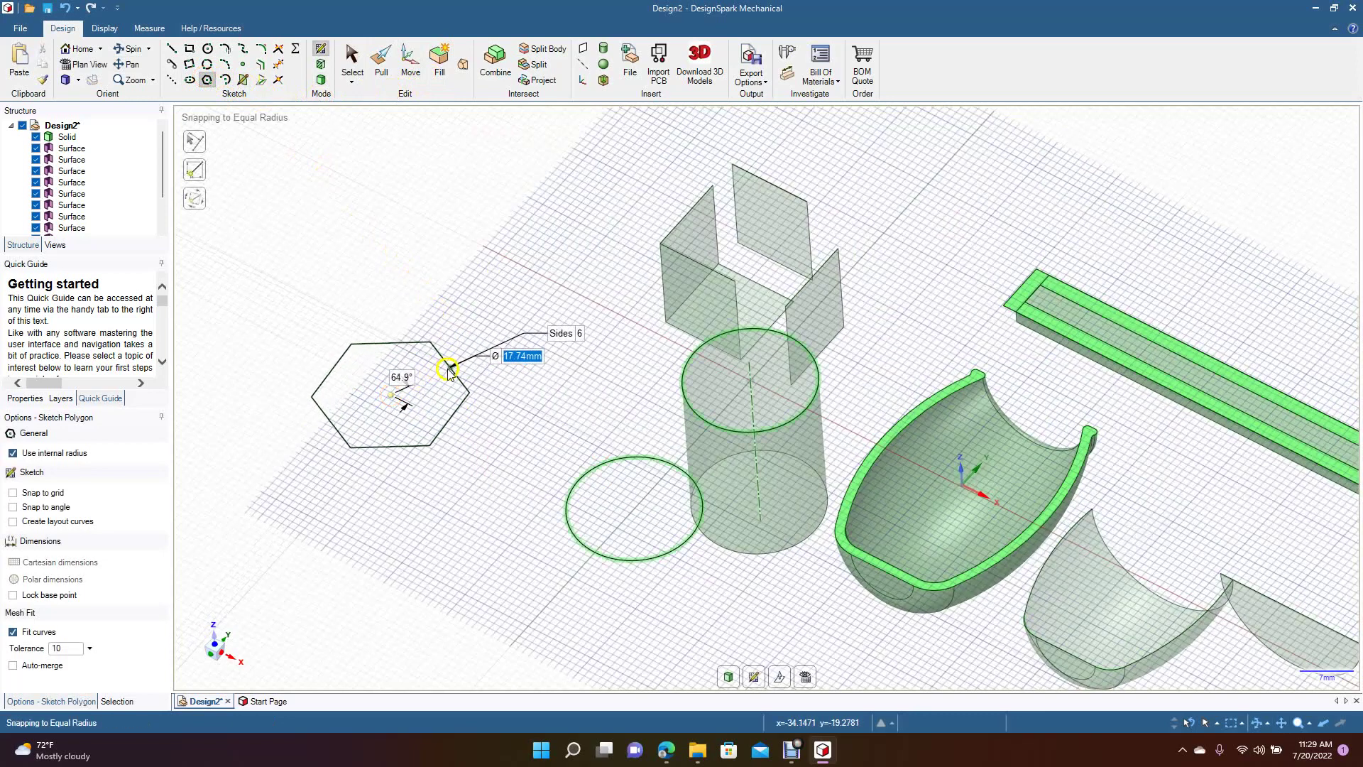
left_click(462, 357)
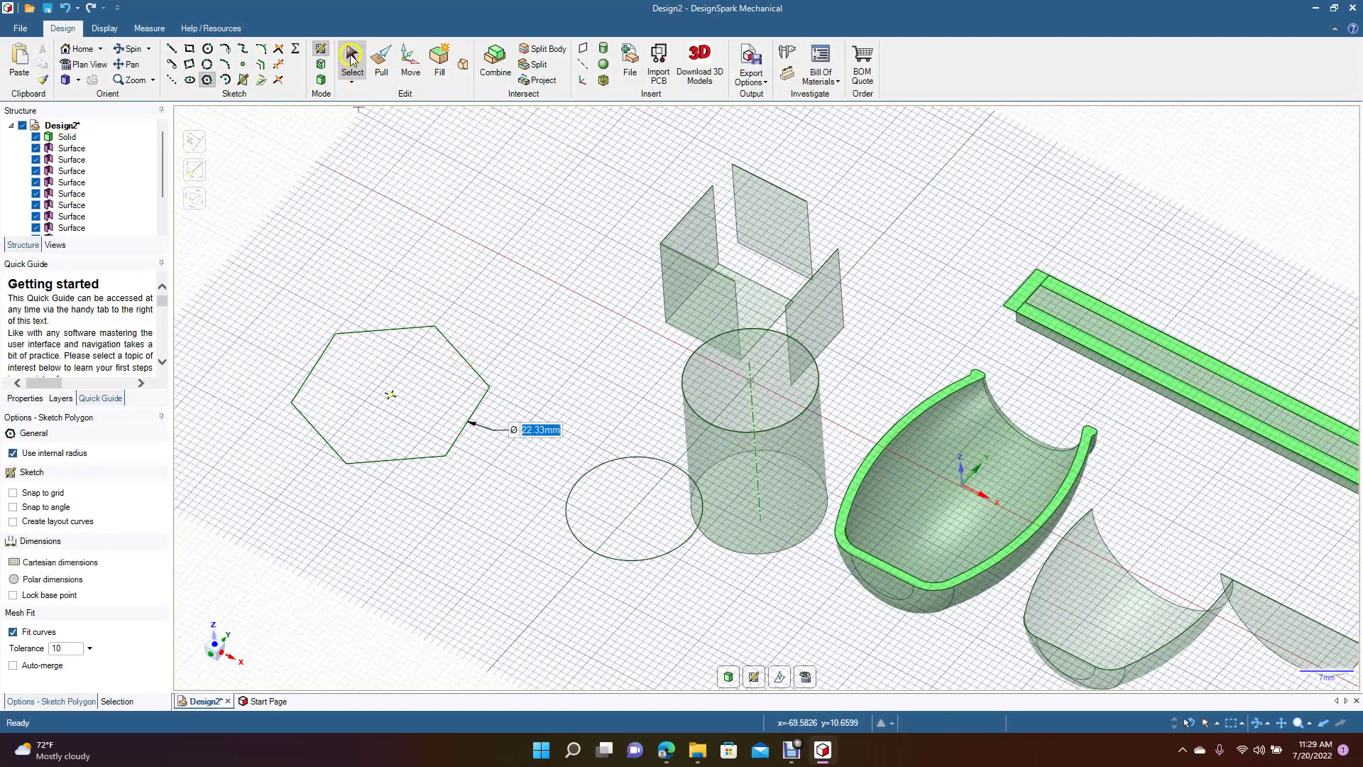
left_click(379, 63)
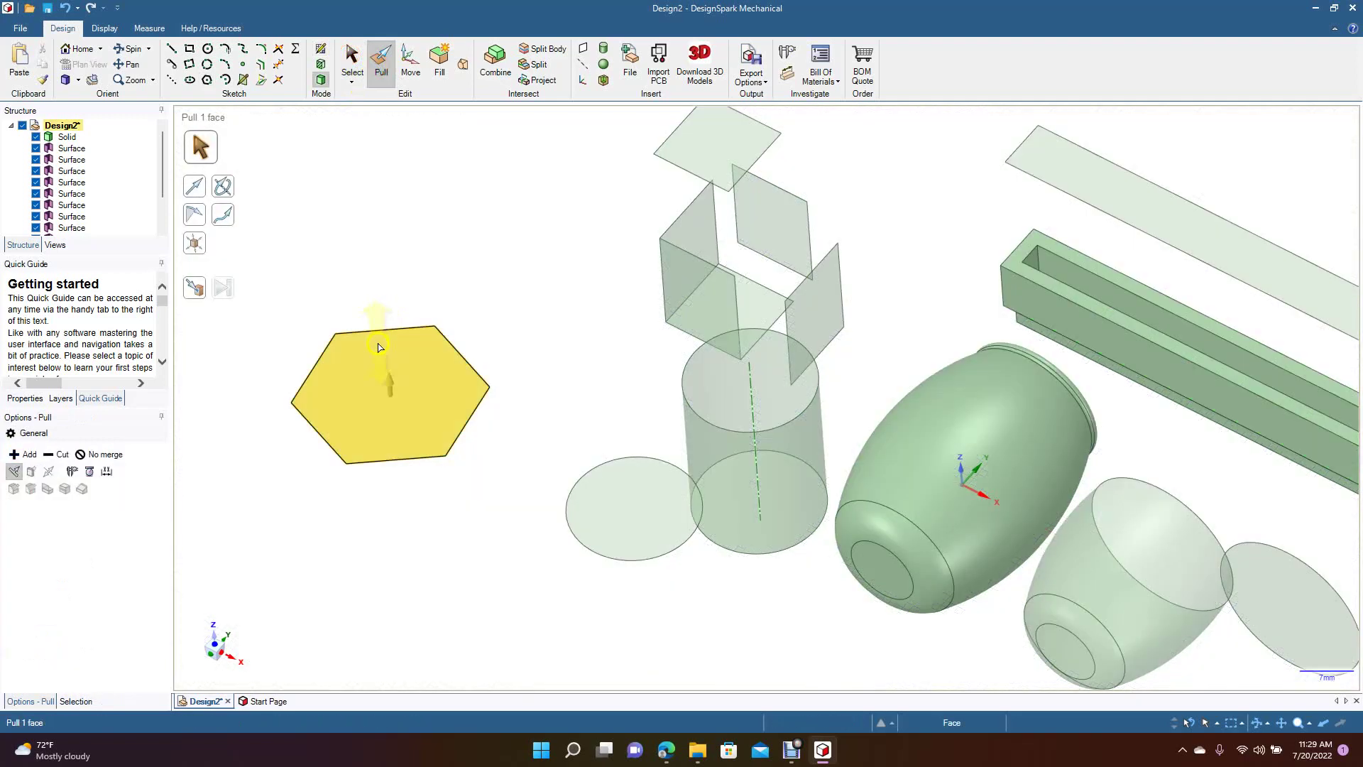
left_click_drag(383, 351, 362, 227)
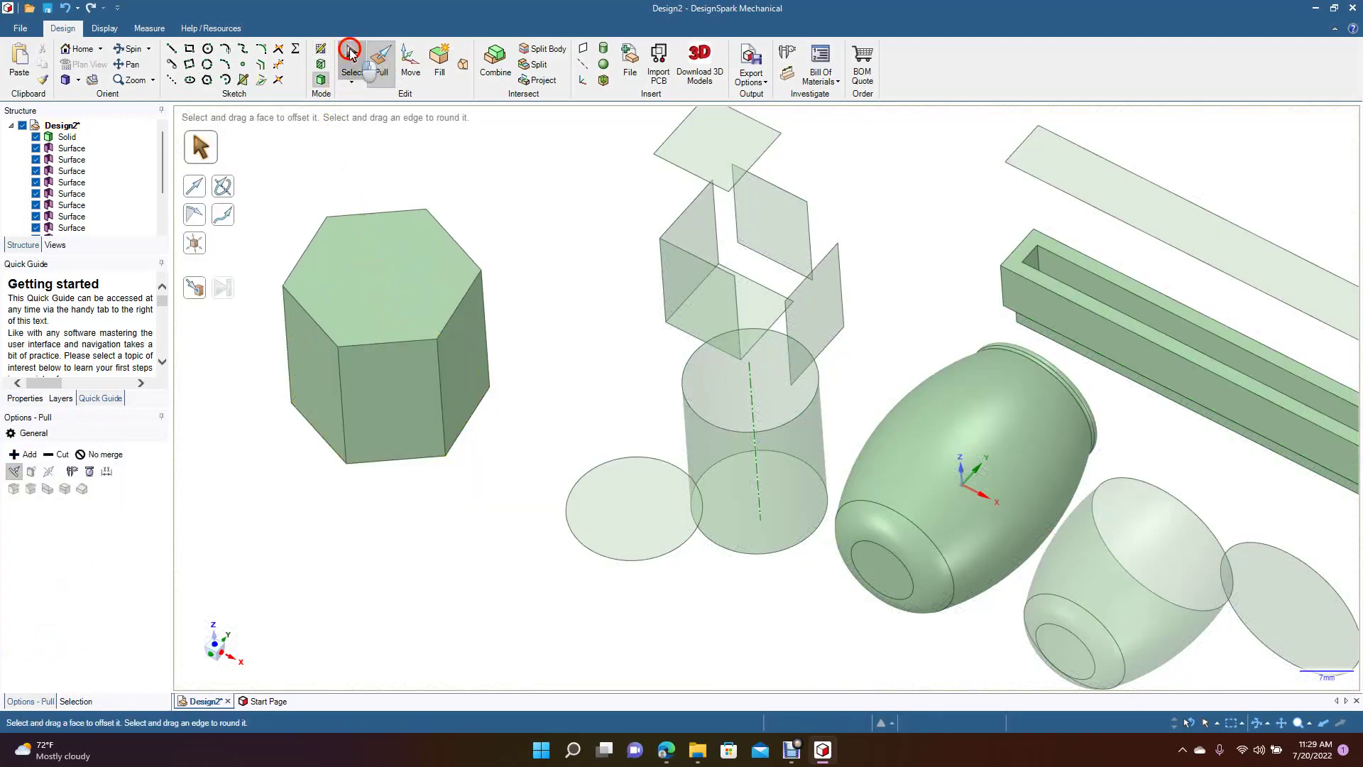
Detach the hexagonal prism's front side face and move it away from the prism.
left_click(350, 53)
left_click(418, 419)
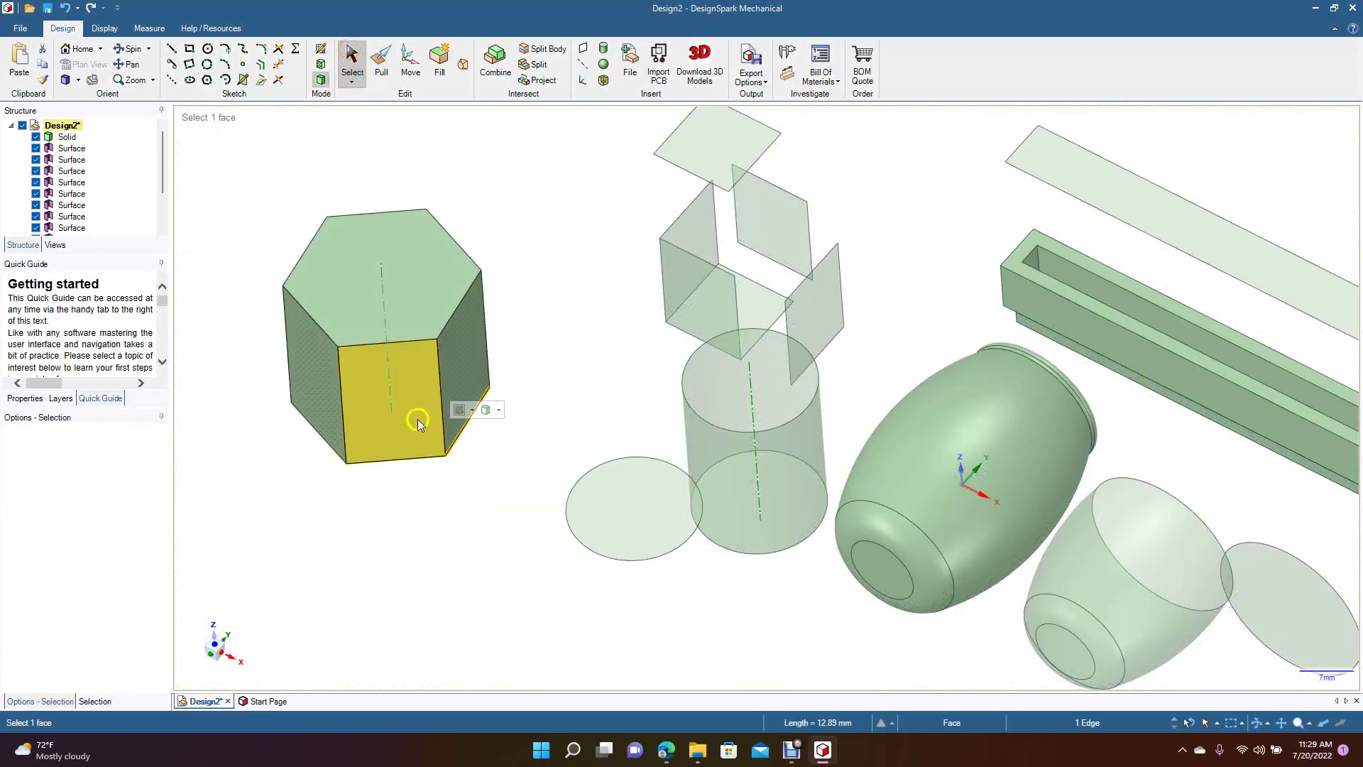
right_click(377, 417)
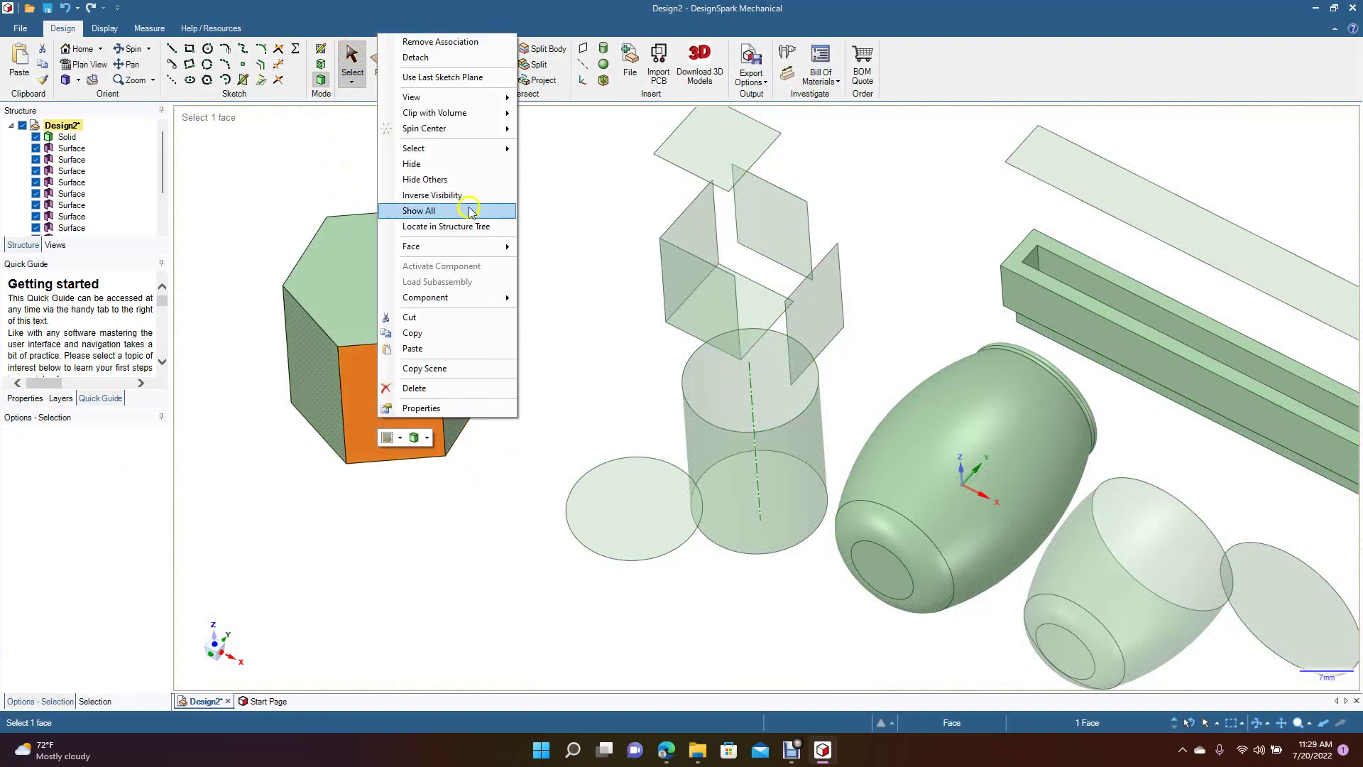
left_click(444, 58)
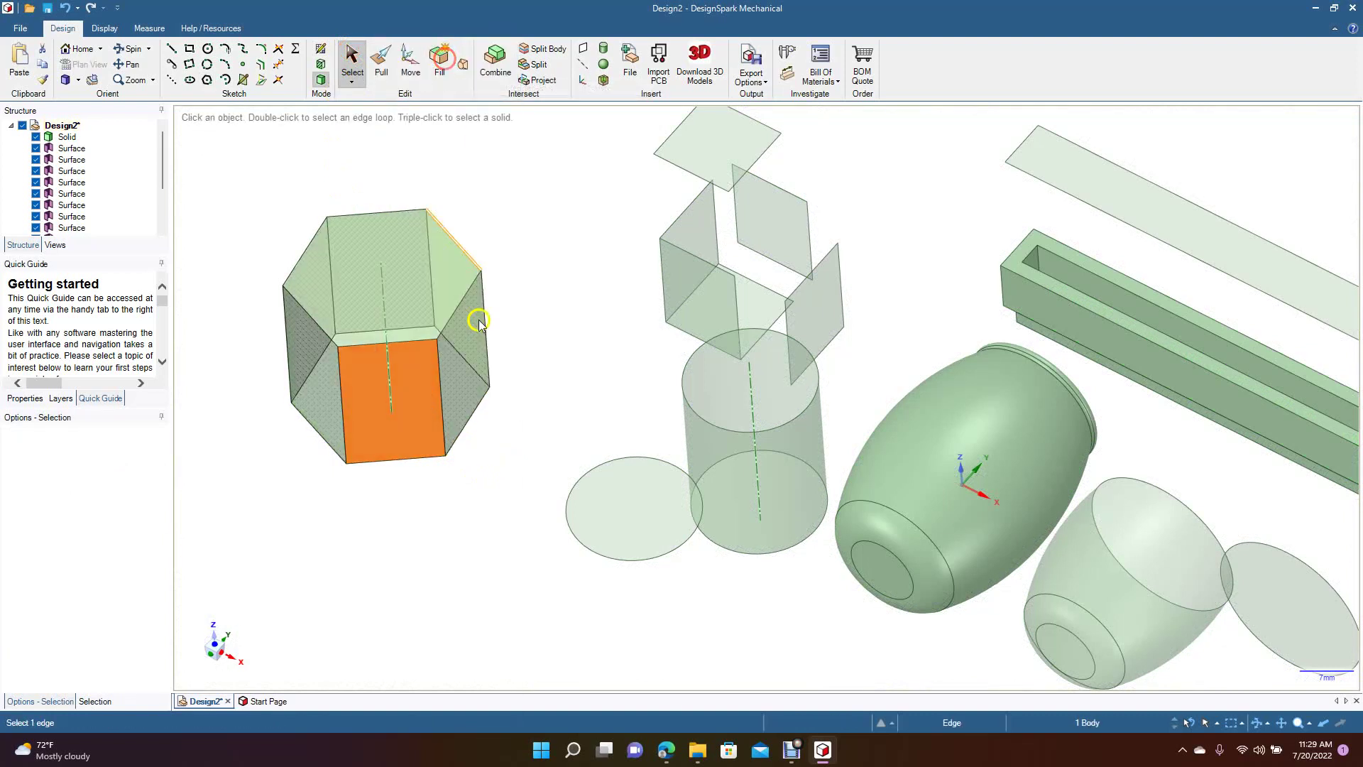
left_click(411, 62)
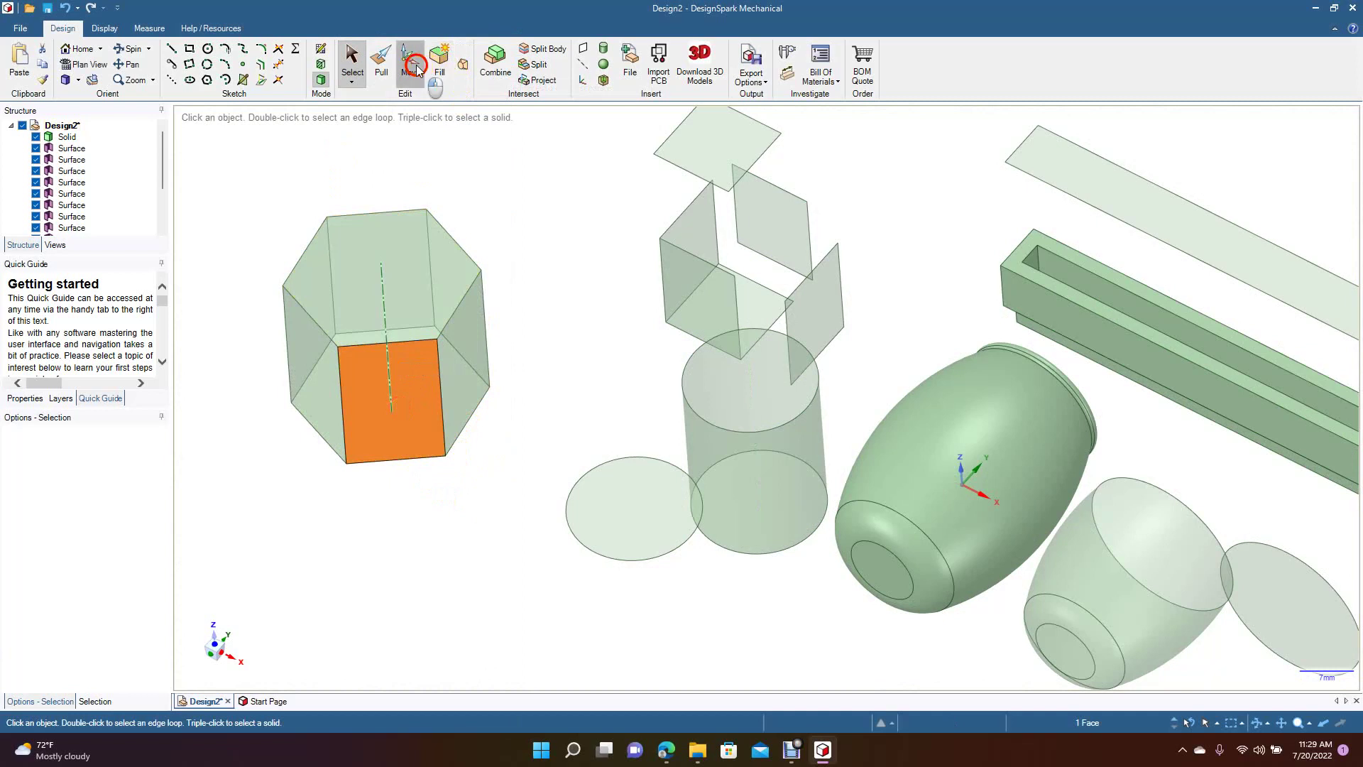
left_click_drag(395, 446, 426, 632)
left_click(495, 486)
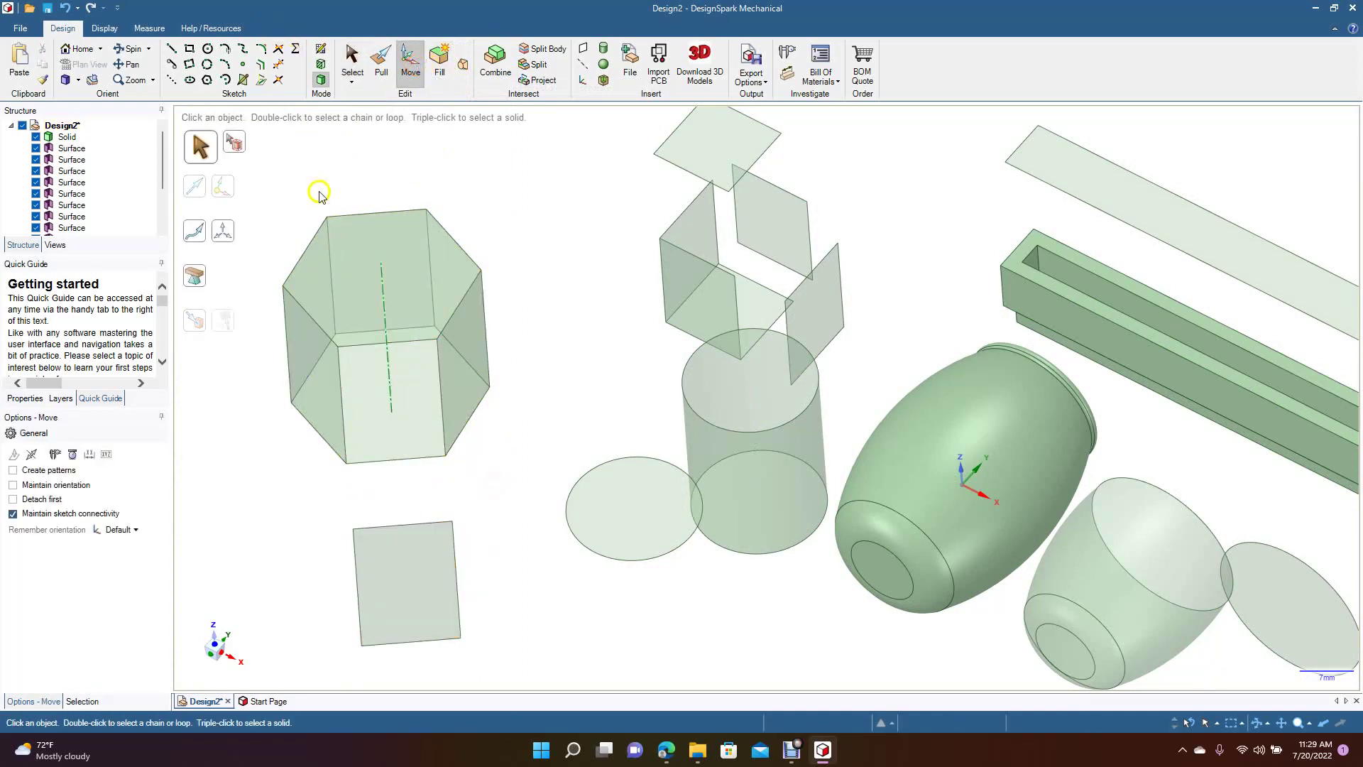
Detach the hexagonal prism's top face and move it up, away from the open body.
left_click(132, 50)
left_click_drag(341, 270, 413, 142)
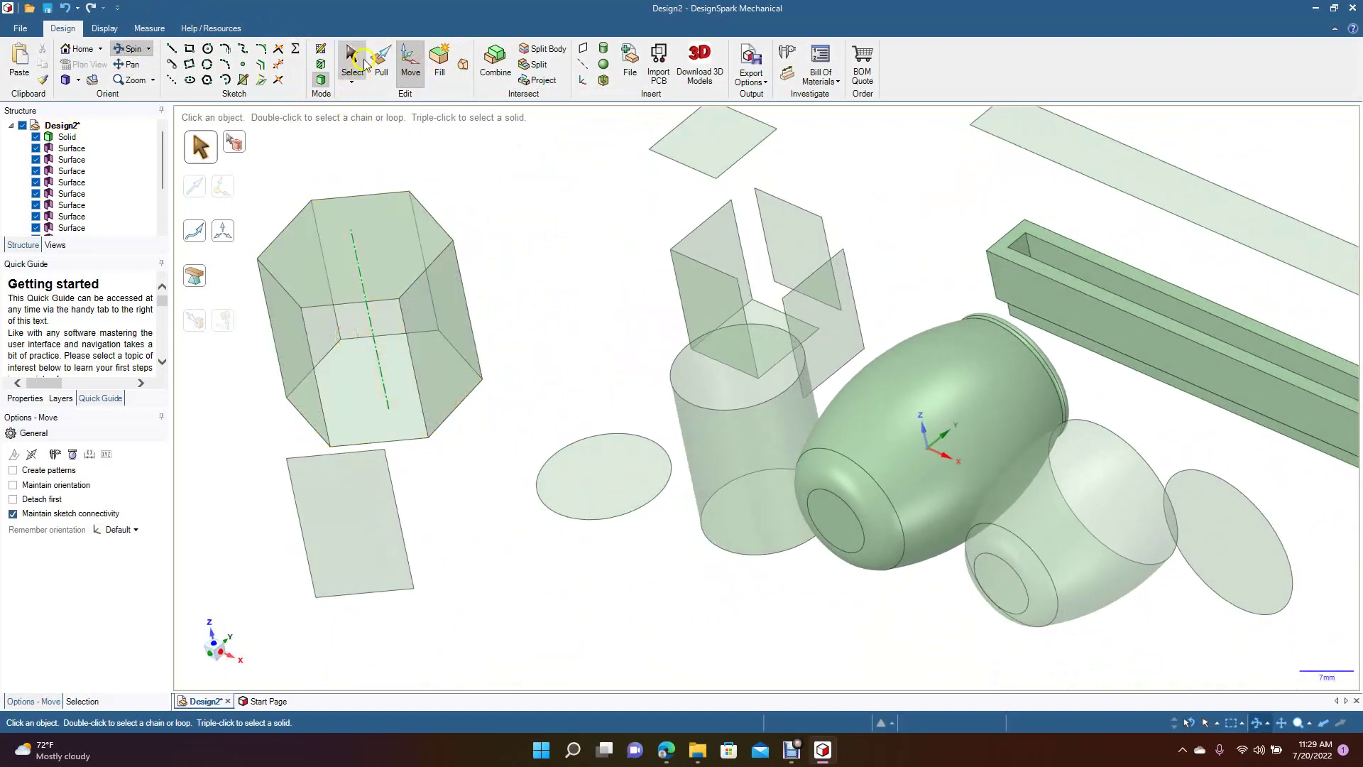
left_click(352, 63)
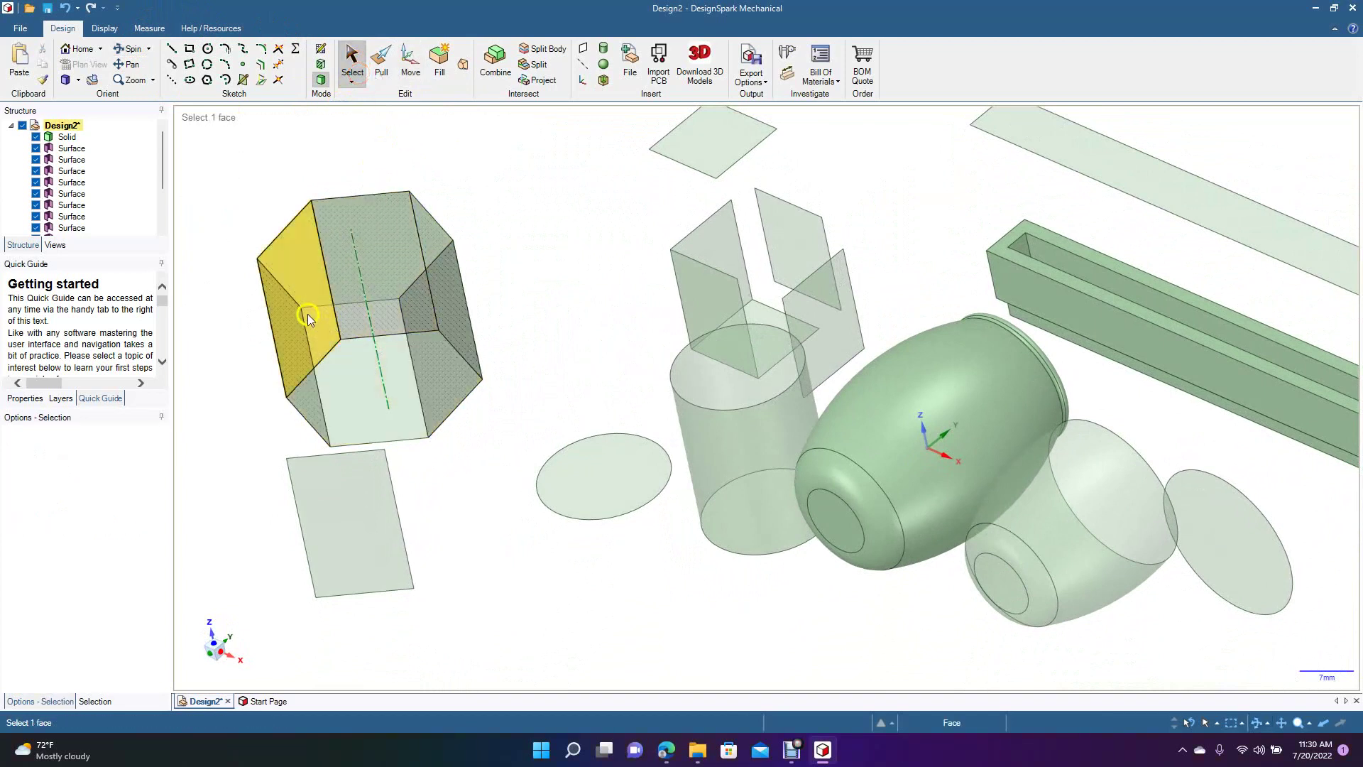
right_click(338, 282)
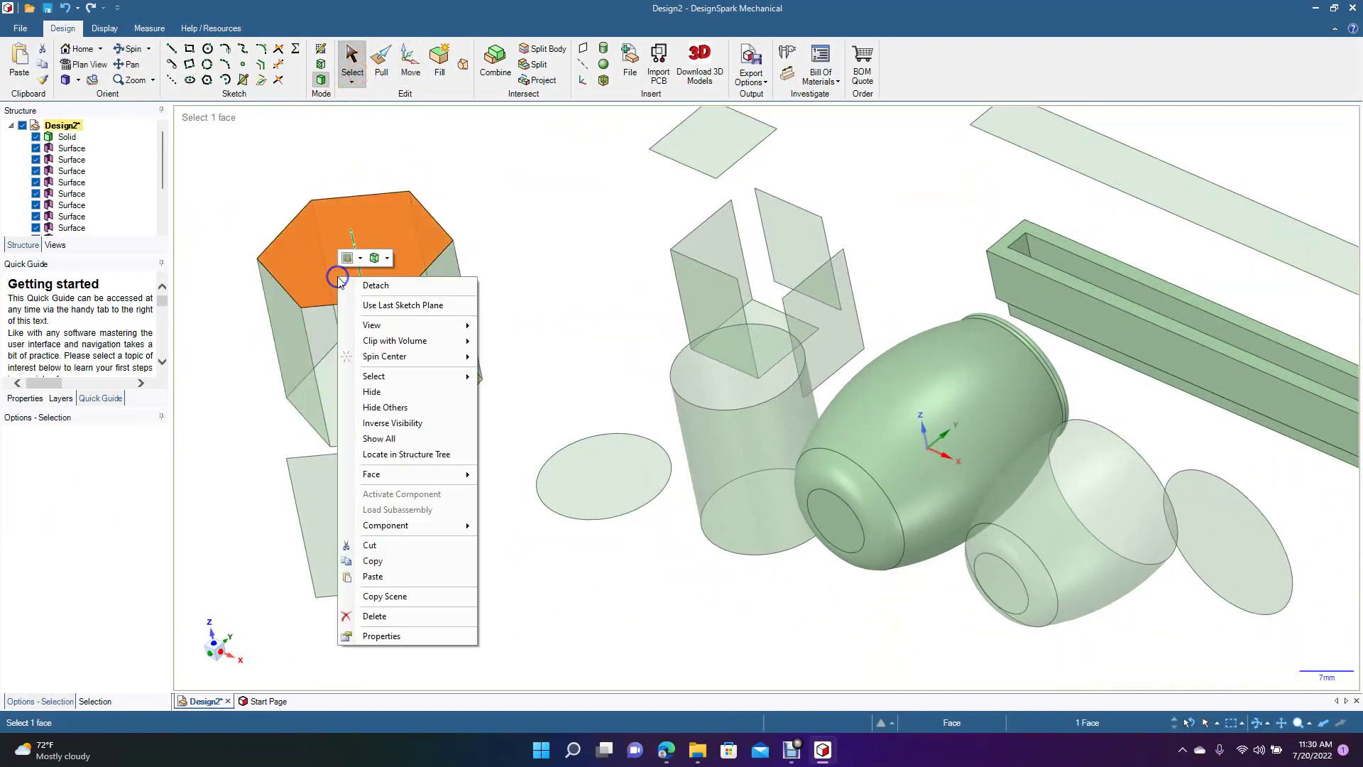
left_click(359, 279)
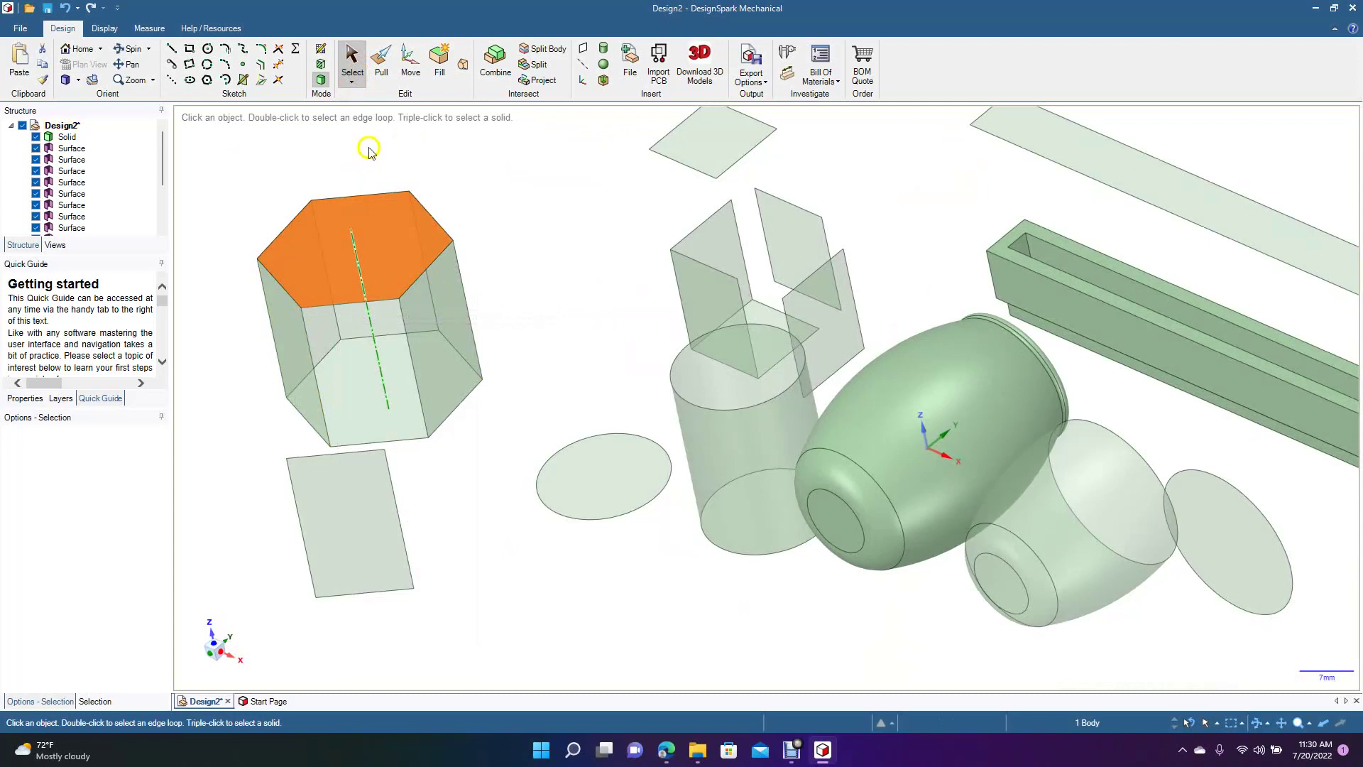
left_click(410, 62)
left_click_drag(343, 233, 388, 158)
left_click(415, 184)
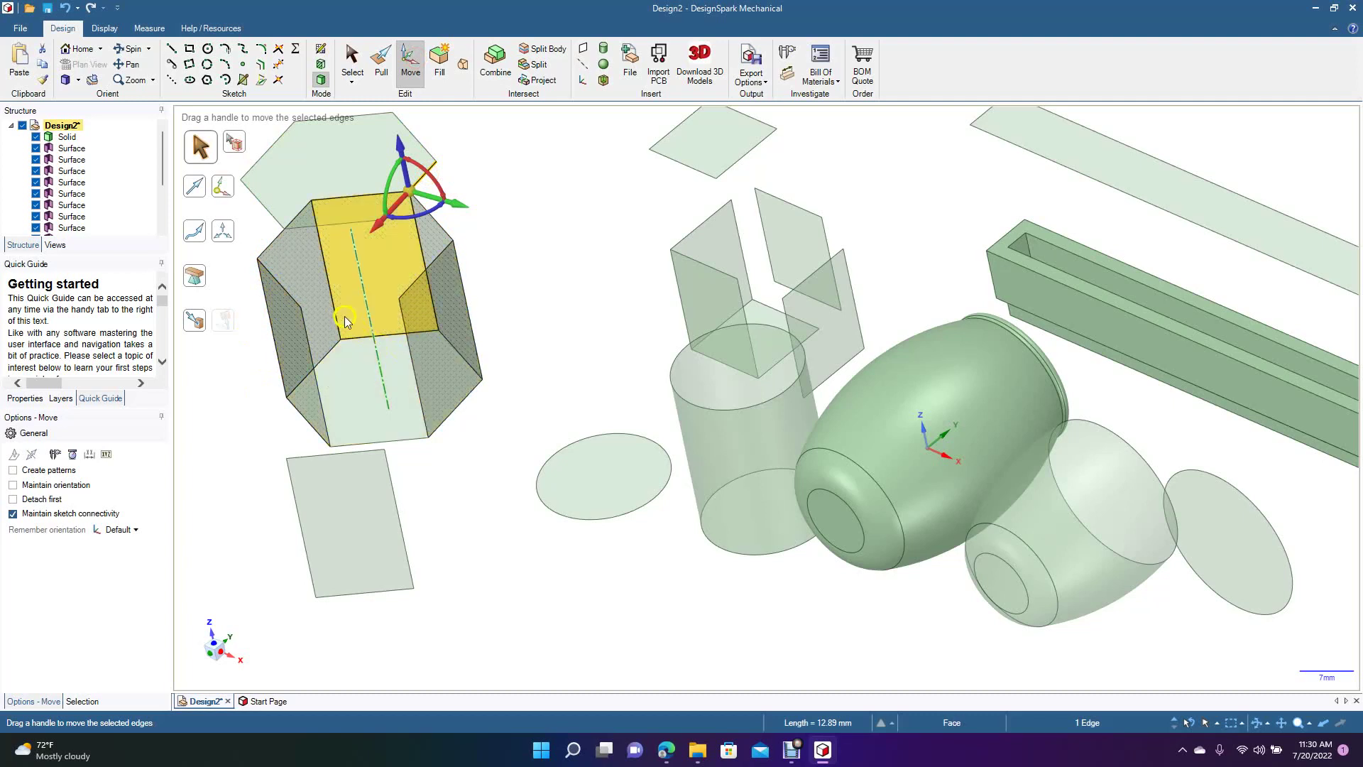
Pull the prism's five remaining side faces outward together to thicken them into solid walls.
left_click(295, 351)
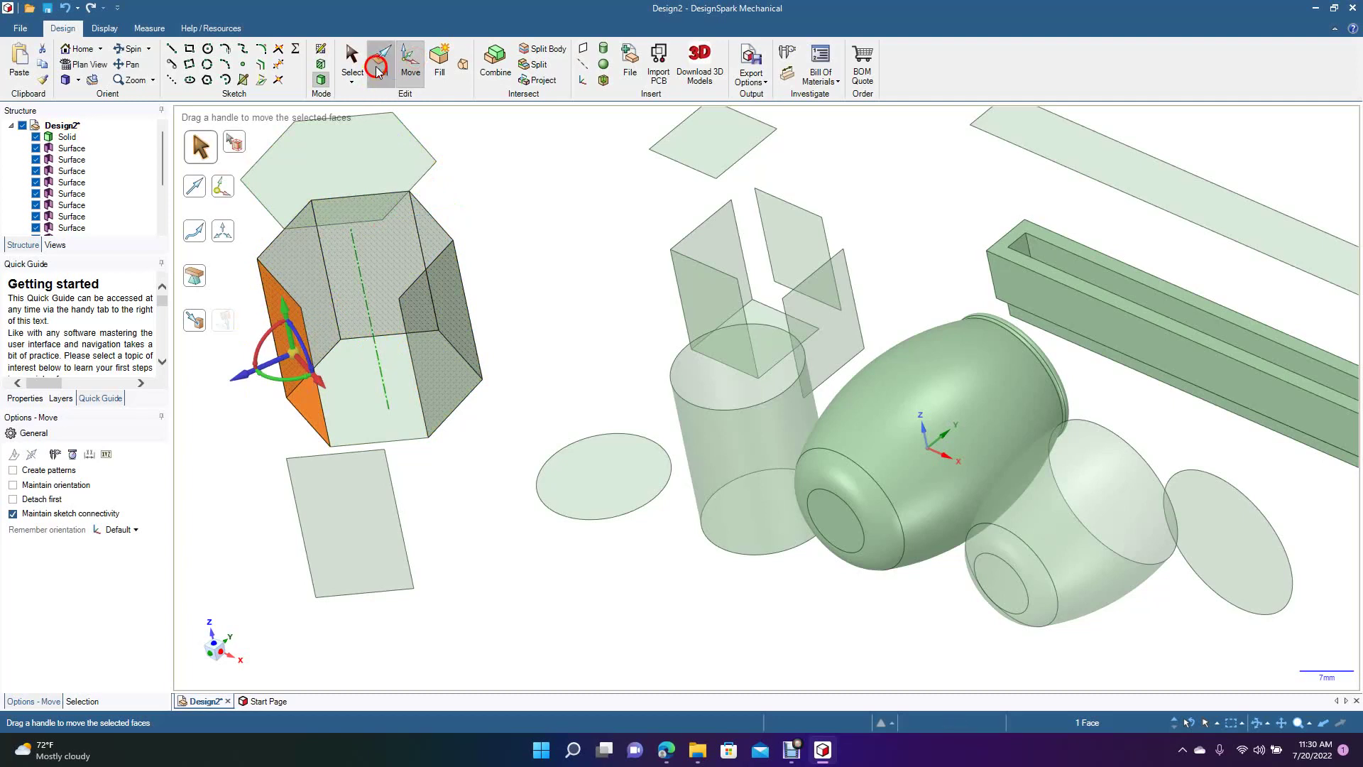
left_click(377, 67)
double_click(282, 358)
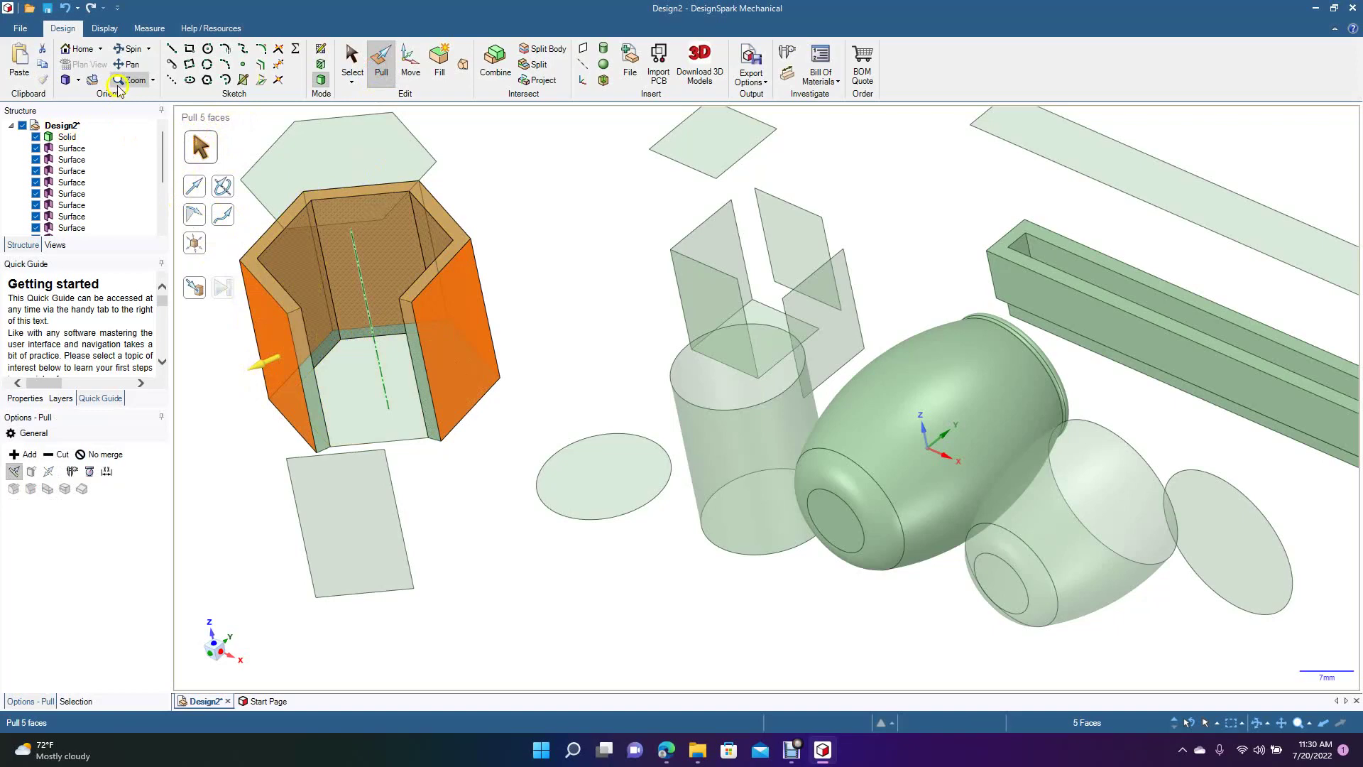
Delete the prism's detached top and side faces and its hexagonal bottom face.
left_click(129, 51)
left_click_drag(284, 228, 252, 195)
left_click(343, 72)
left_click(353, 64)
left_click(359, 162)
key("Delete")
left_click(354, 495)
key("Delete")
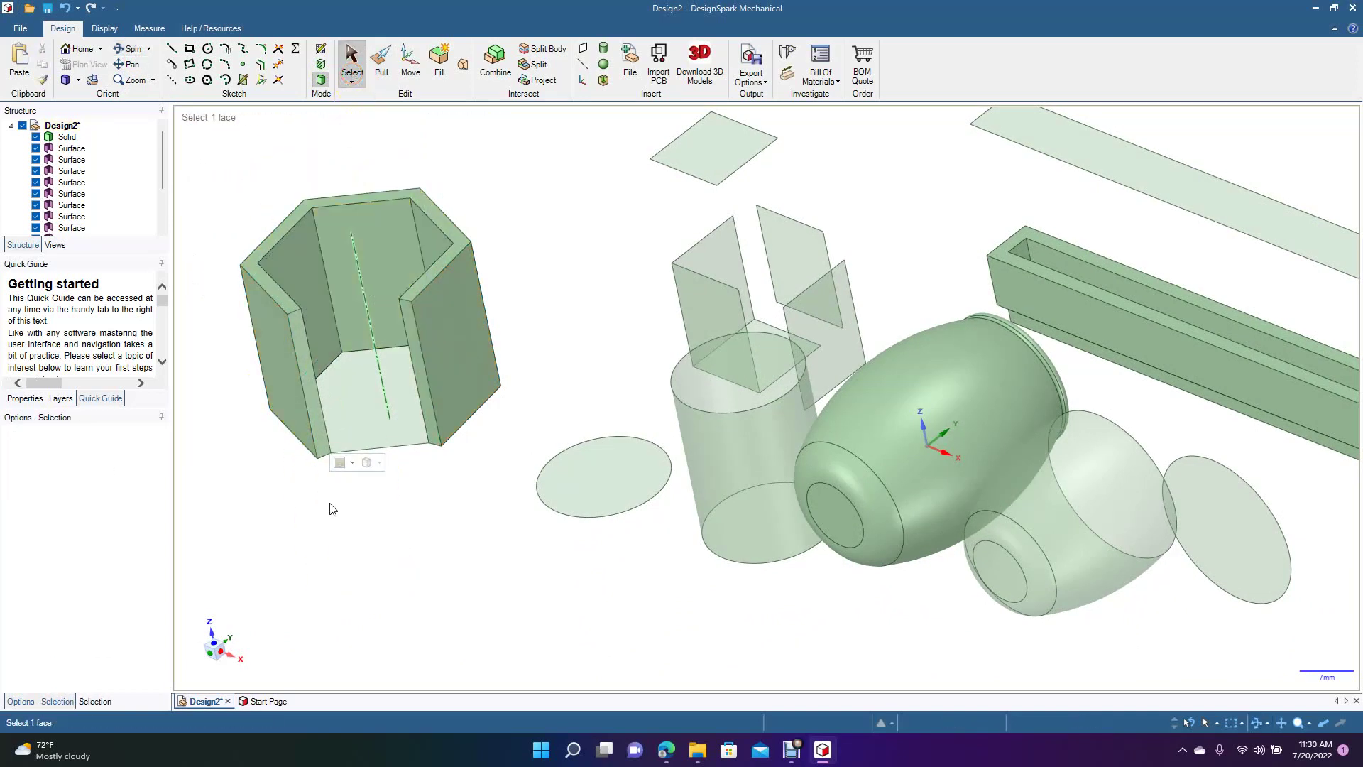
left_click(348, 434)
key("Delete")
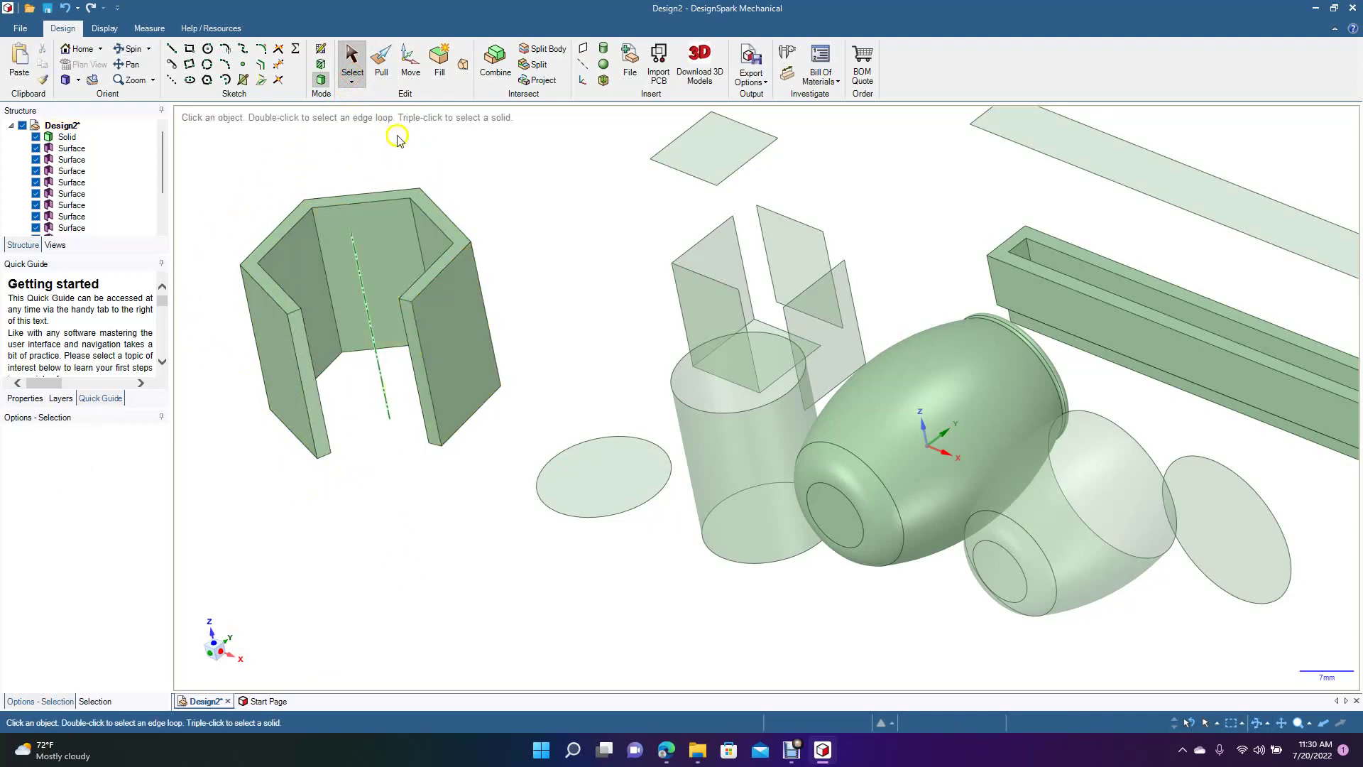
left_click(132, 49)
mouse_move(264, 232)
left_mouse_down()
mouse_move(322, 313)
mouse_move(364, 321)
mouse_move(305, 323)
mouse_move(292, 356)
left_mouse_up()
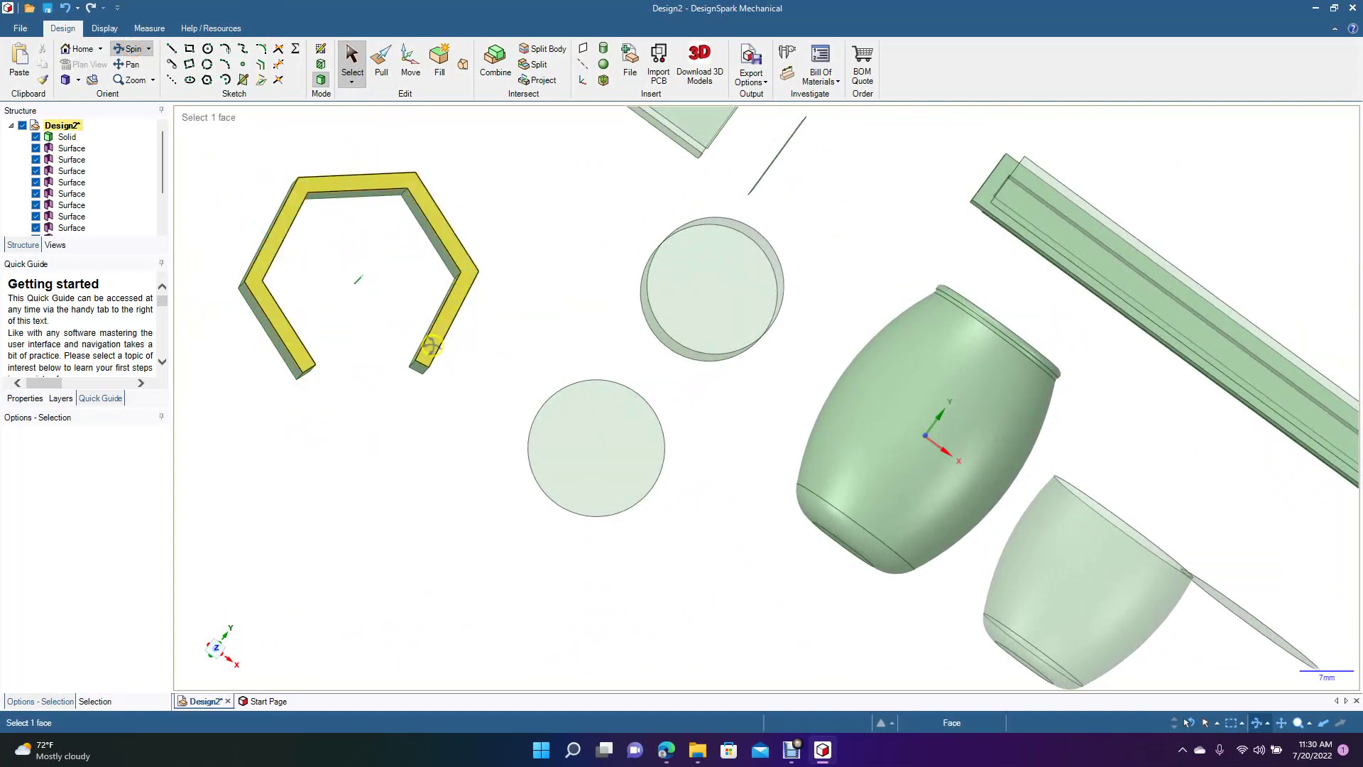
middle_click_drag(409, 423, 386, 360)
key("z")
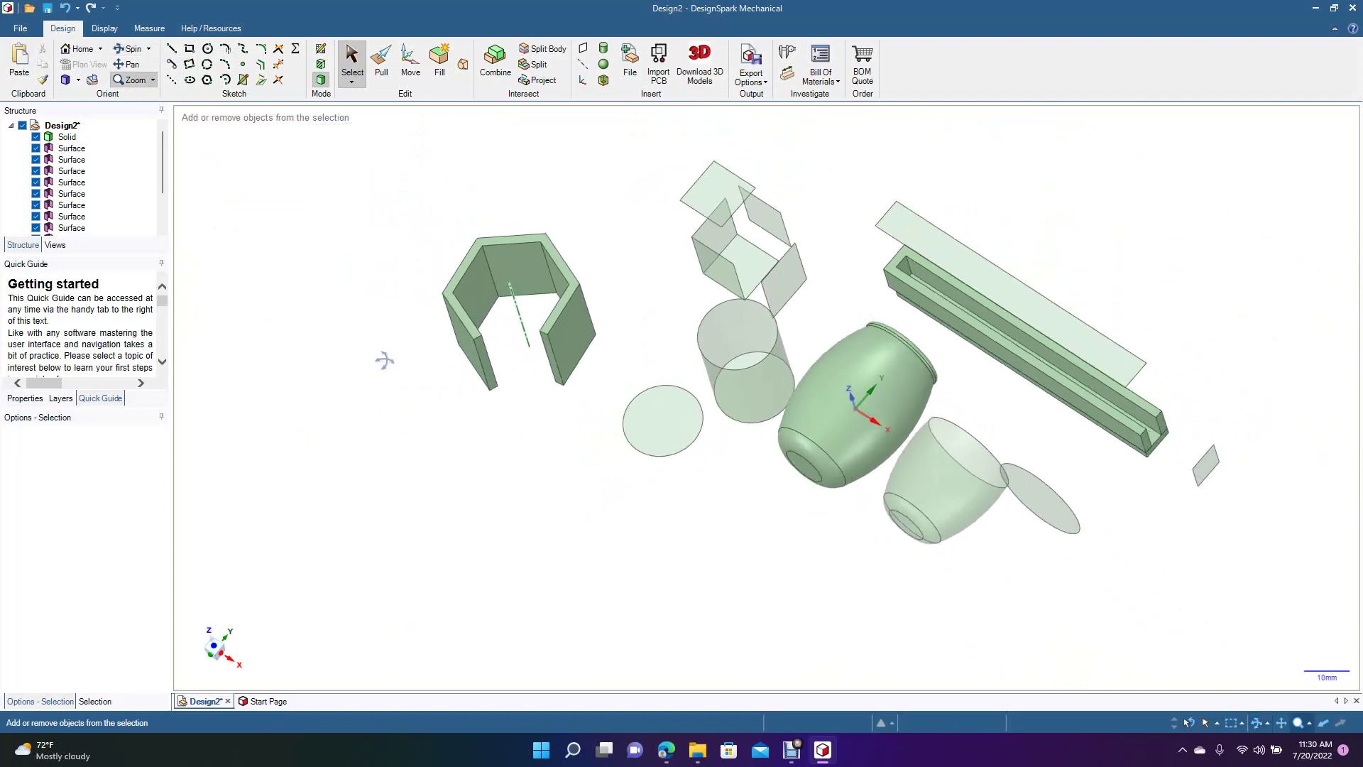
Sketch an eight-sided polygon about 46 mm in internal diameter beside the open hexagonal walls.
left_click(206, 79)
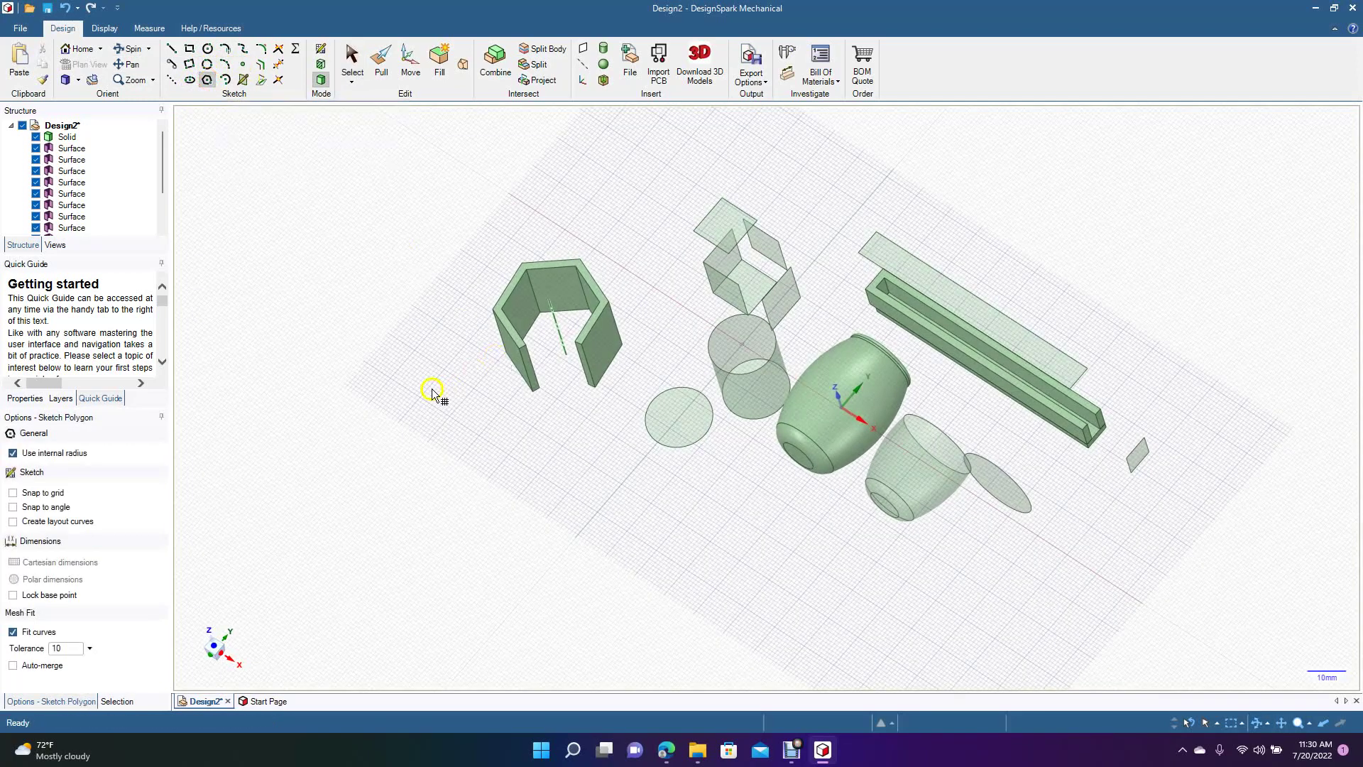
left_click(393, 400)
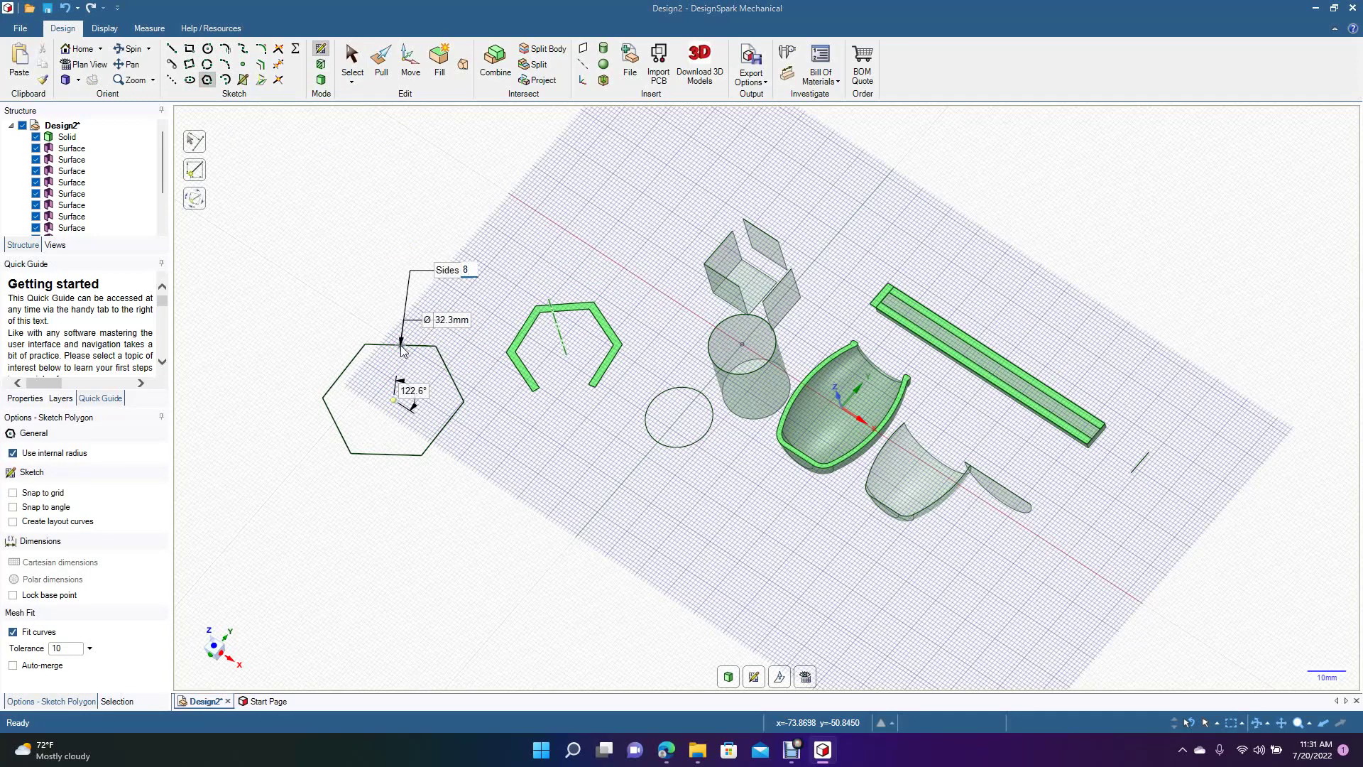
type("8")
left_click(414, 327)
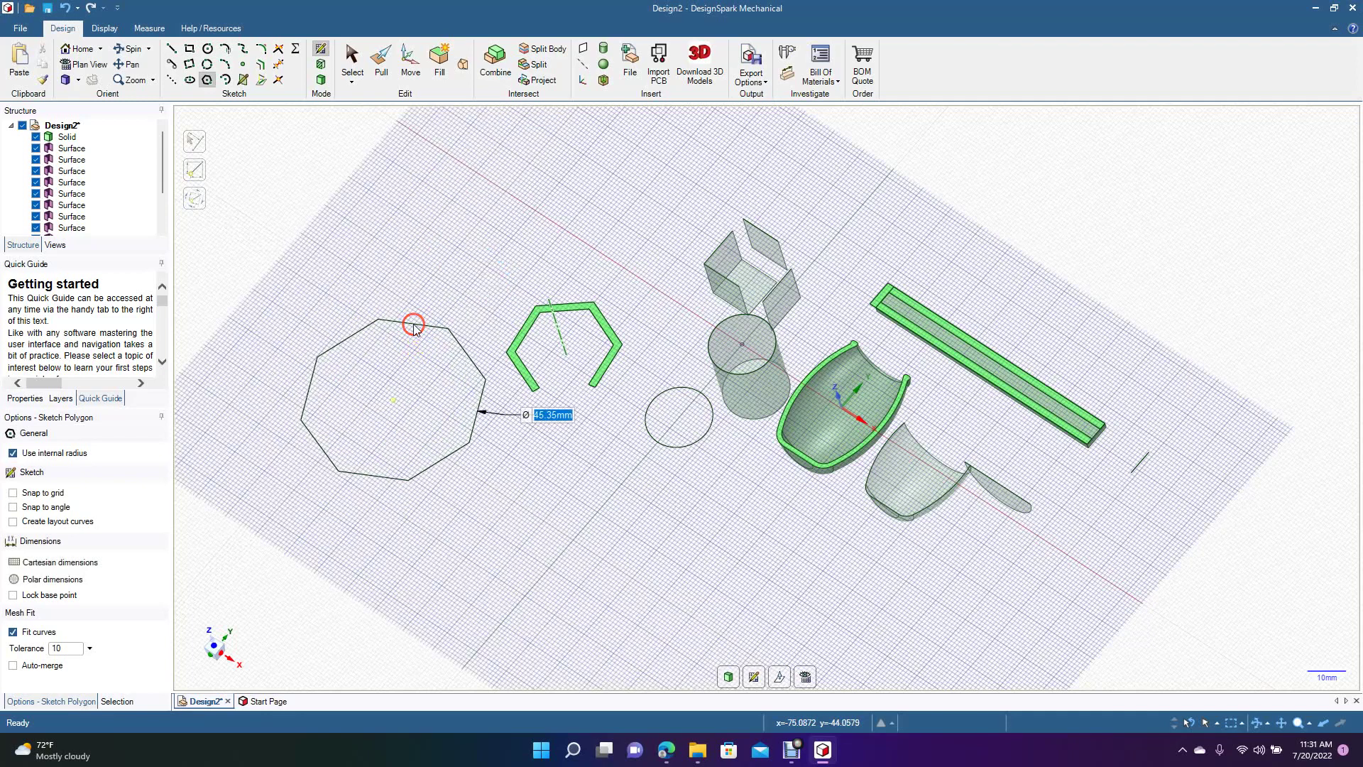
Pull the octagon sketch upward into a solid prism.
left_click(352, 59)
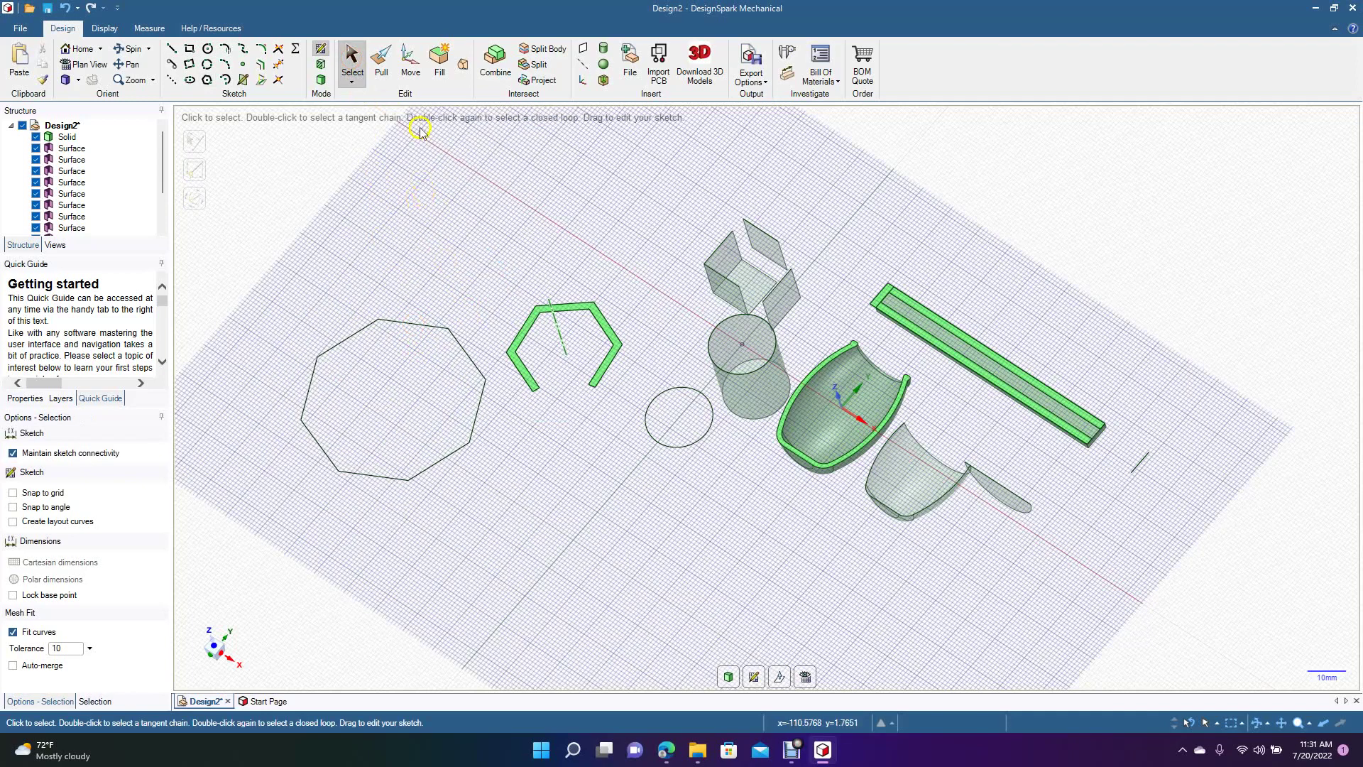
left_click(381, 60)
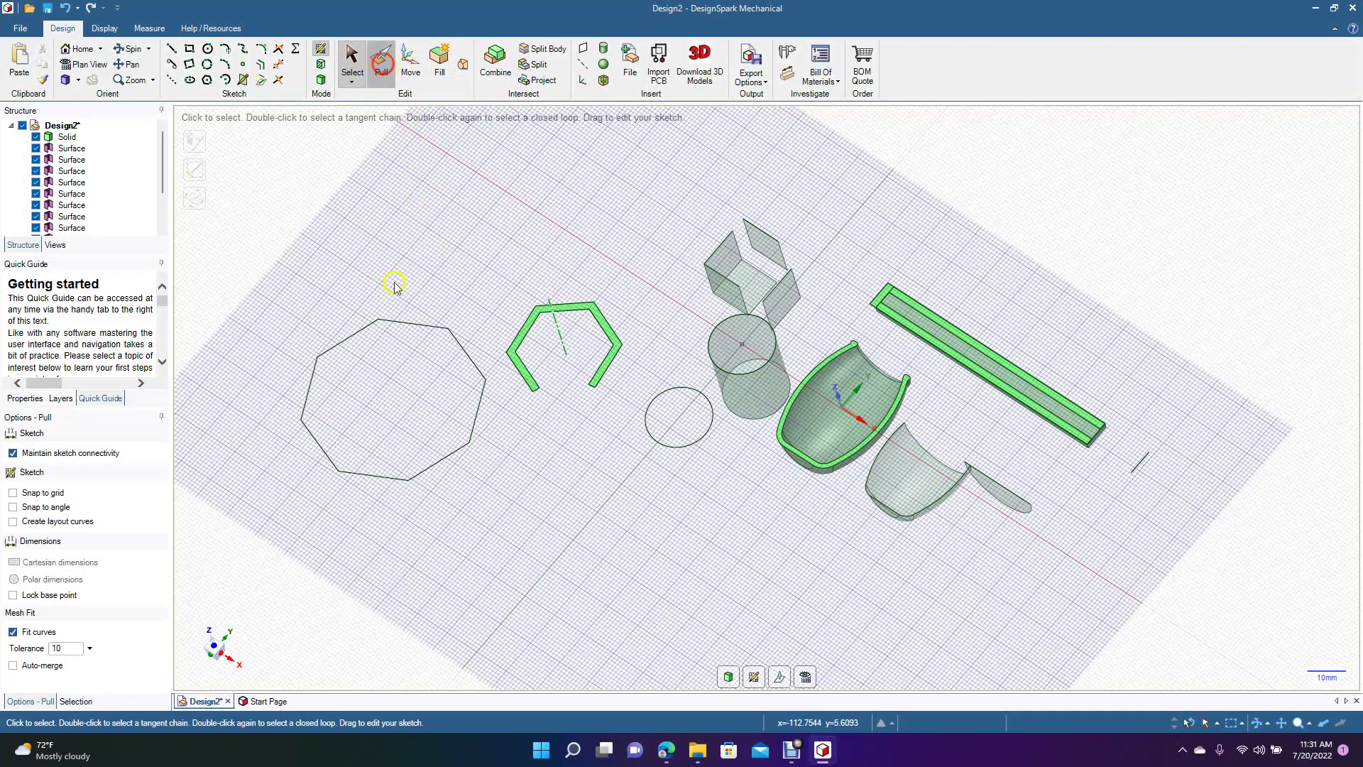
mouse_move(382, 313)
left_mouse_down()
mouse_move(382, 330)
mouse_move(377, 303)
left_mouse_up()
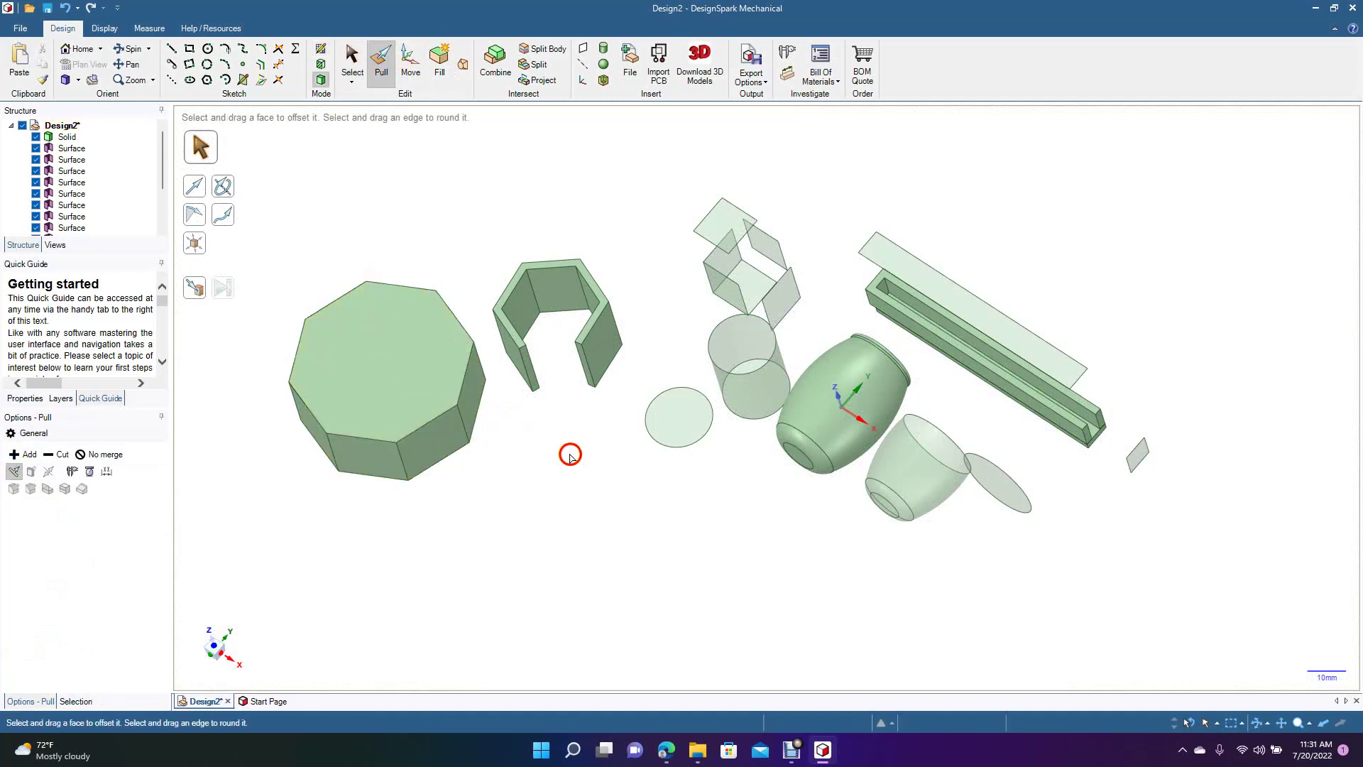
Detach the octagonal prism's two adjacent front side faces.
left_click(353, 63)
left_click(382, 323)
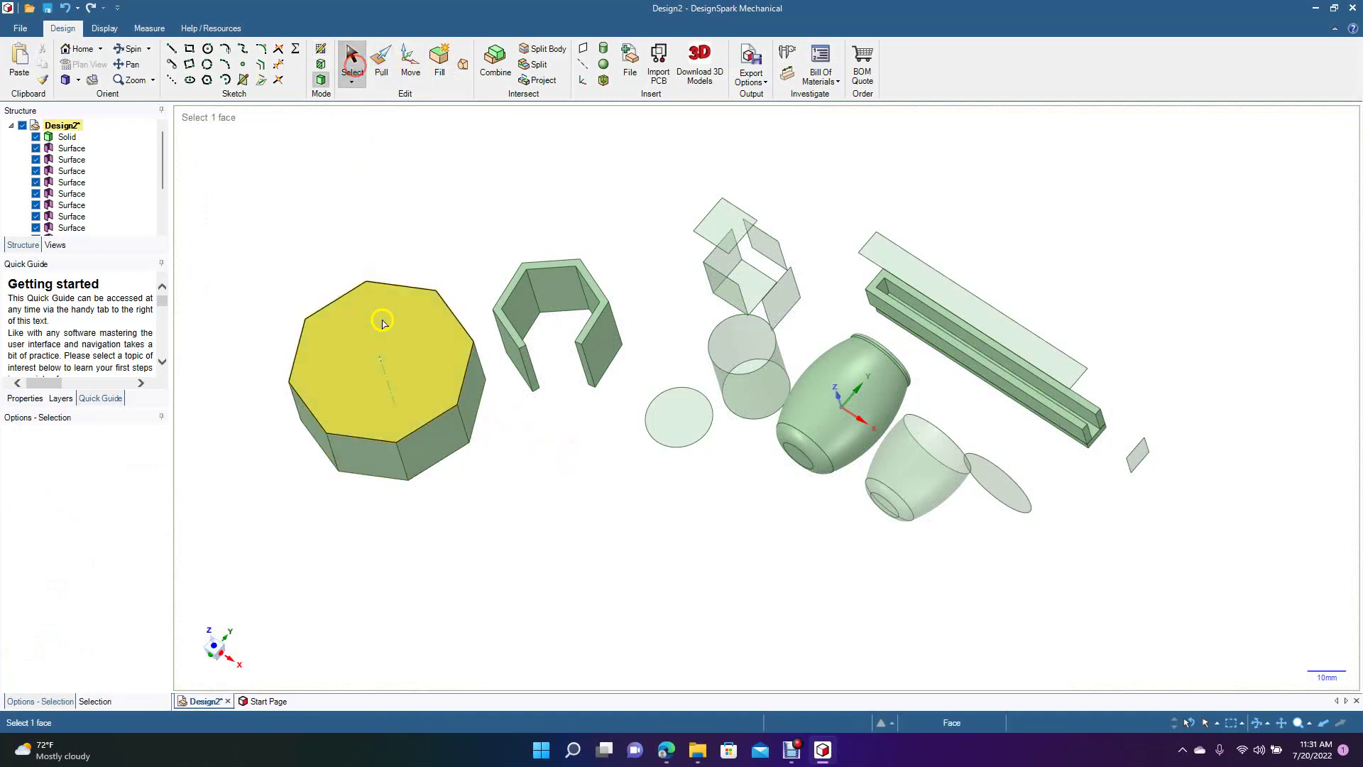
left_click(371, 449)
left_click(428, 447, "ctrl")
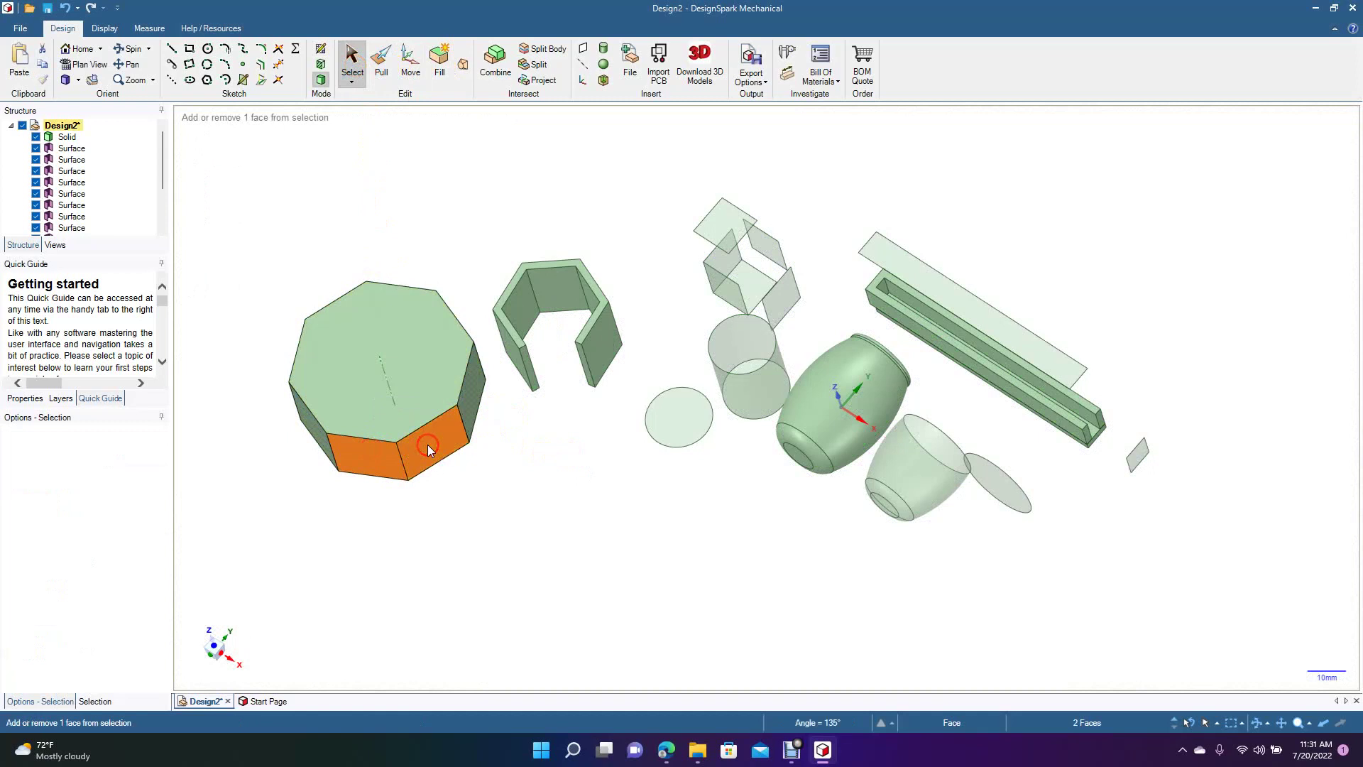
right_click(427, 445)
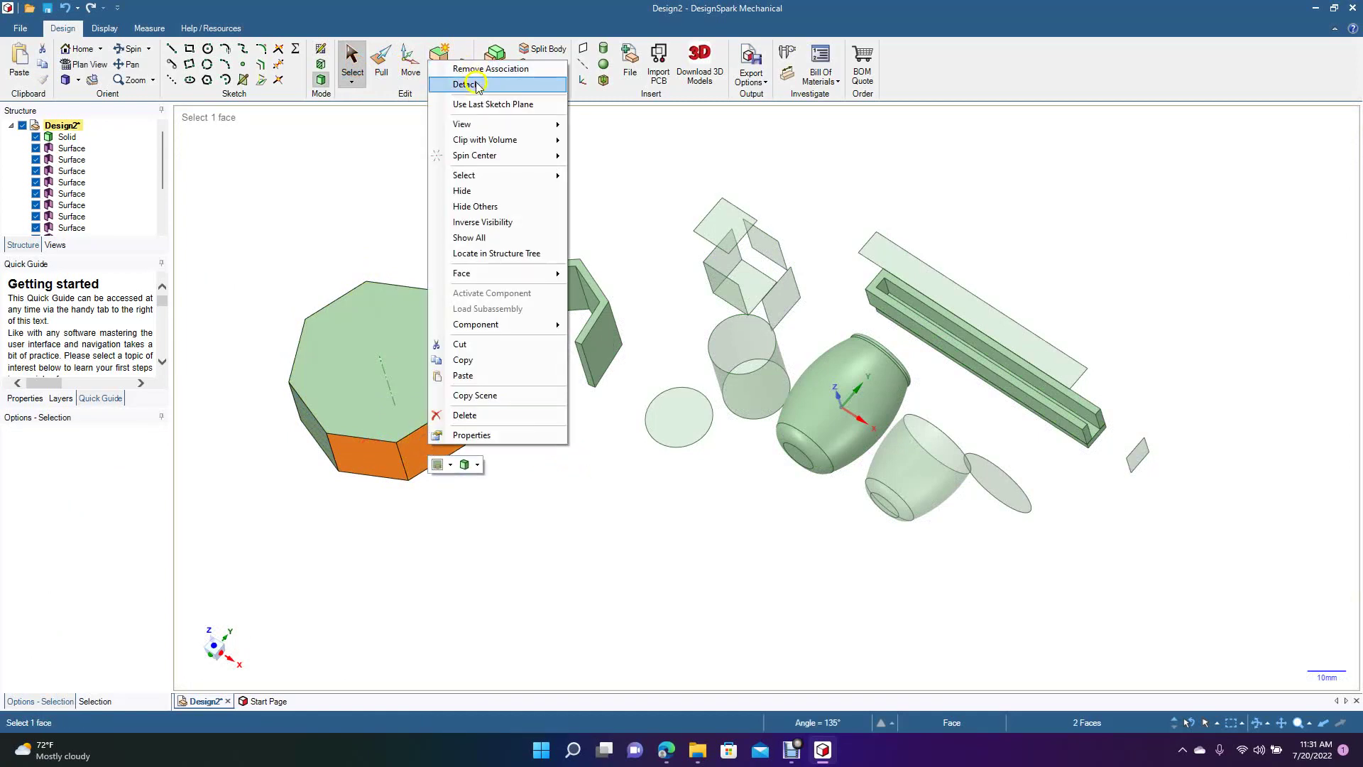
left_click(475, 84)
Delete the octagonal prism's top face.
left_click(429, 447)
left_click(388, 470, "ctrl")
key("Delete")
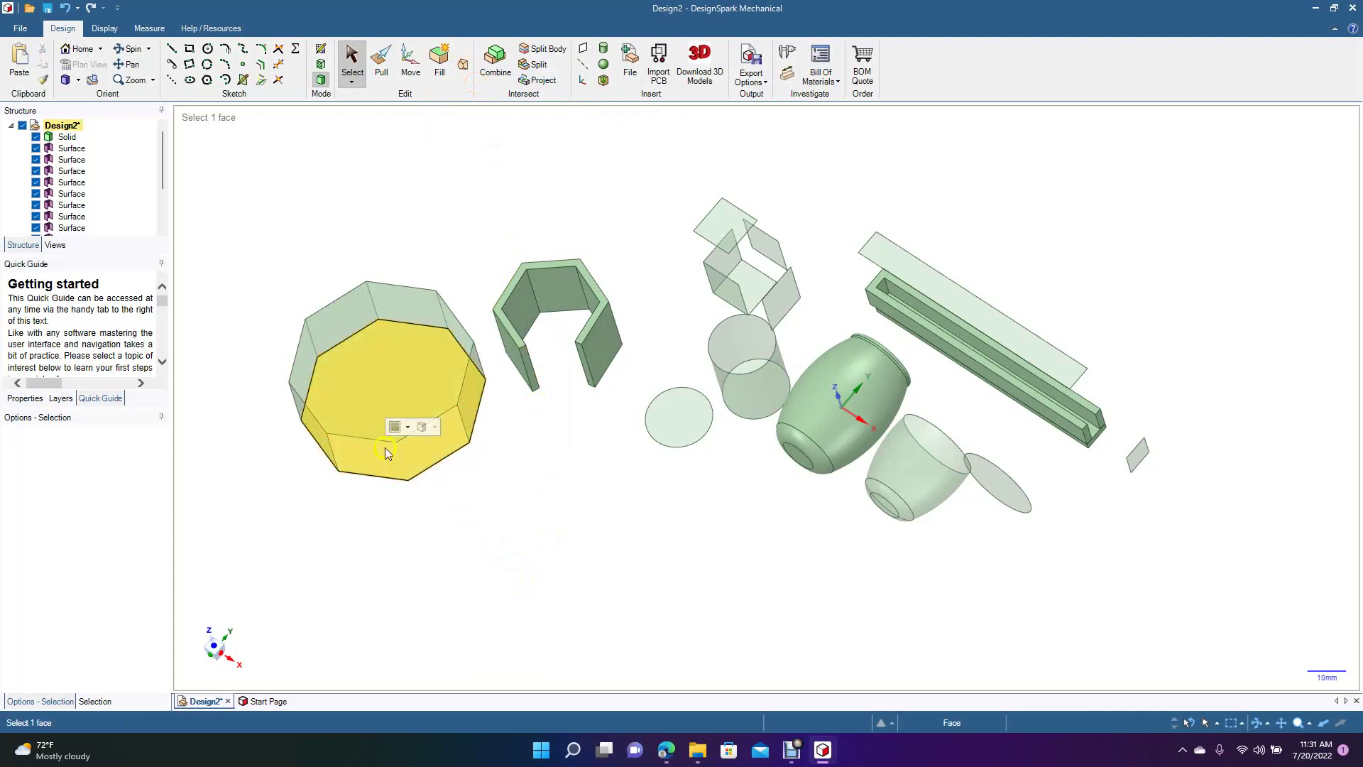
Detach the octagonal bottom face from the remaining sides and delete the two front side faces.
left_click(367, 390)
right_click(368, 391)
left_click(465, 34)
key("Delete")
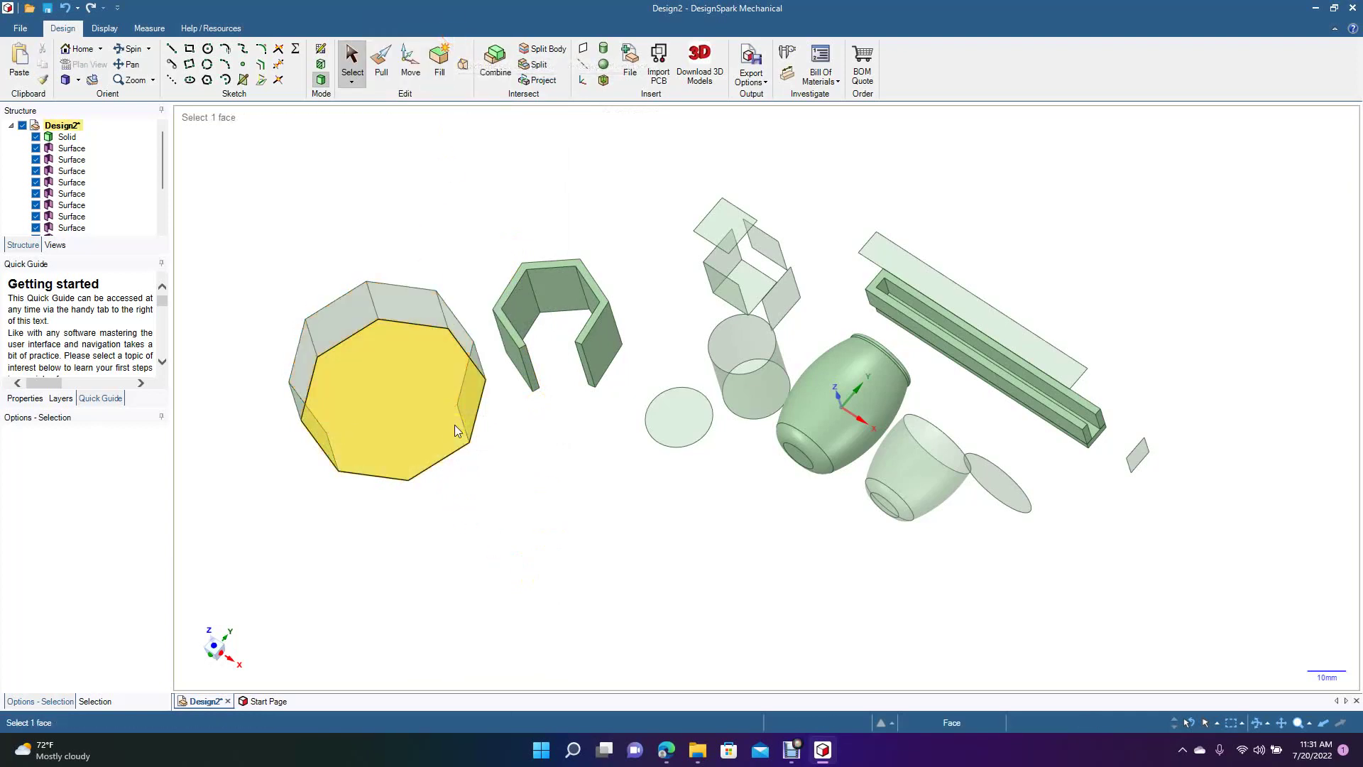
left_click(394, 457)
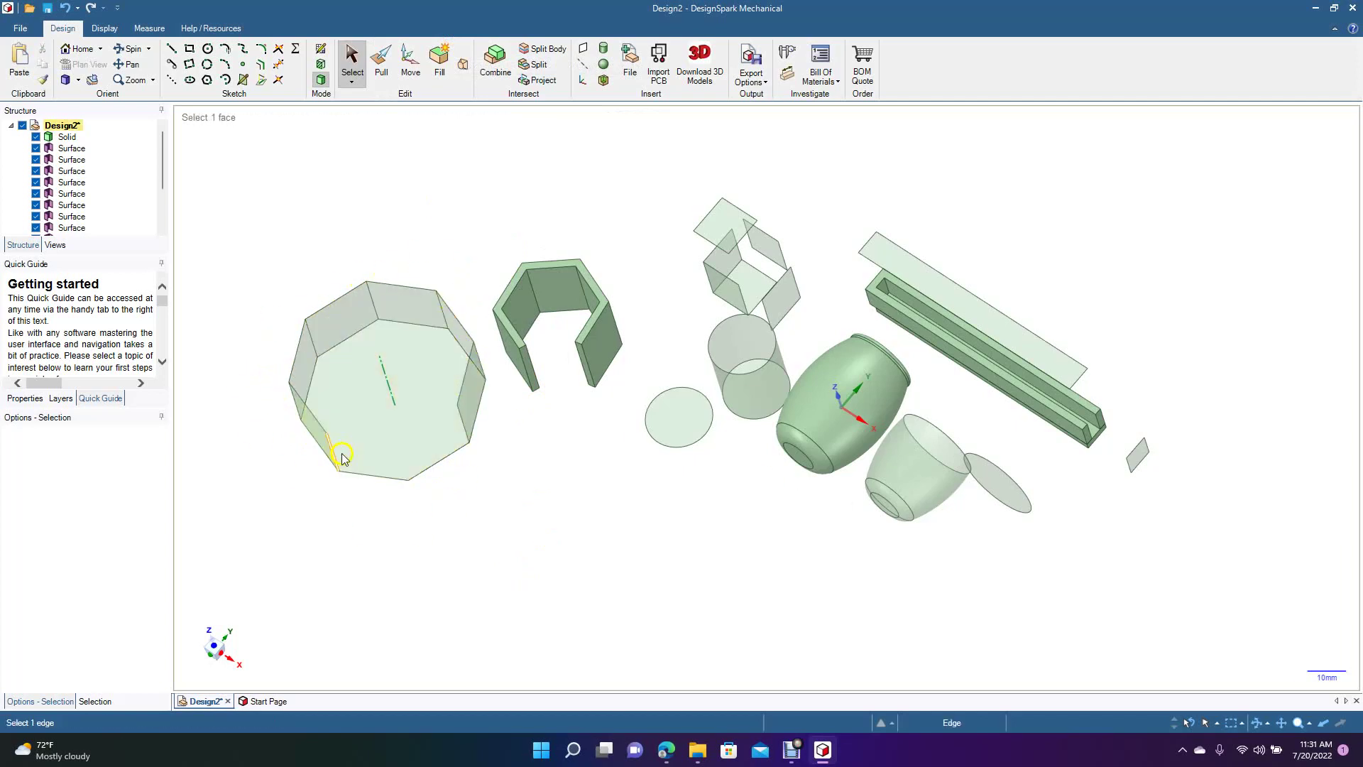
Pull the octagonal prism's six remaining side faces outward together to thicken them into solid walls.
left_click(328, 319)
left_click(380, 66)
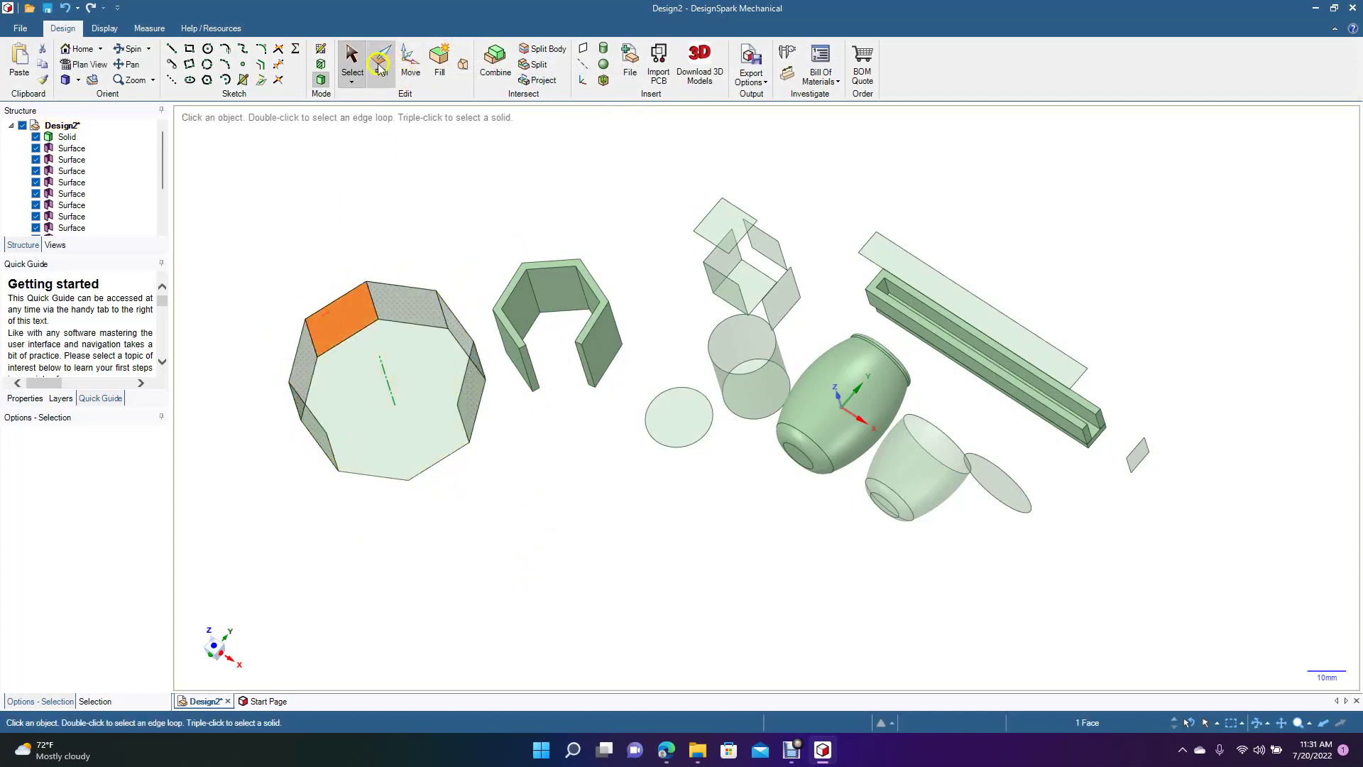
left_click(371, 312)
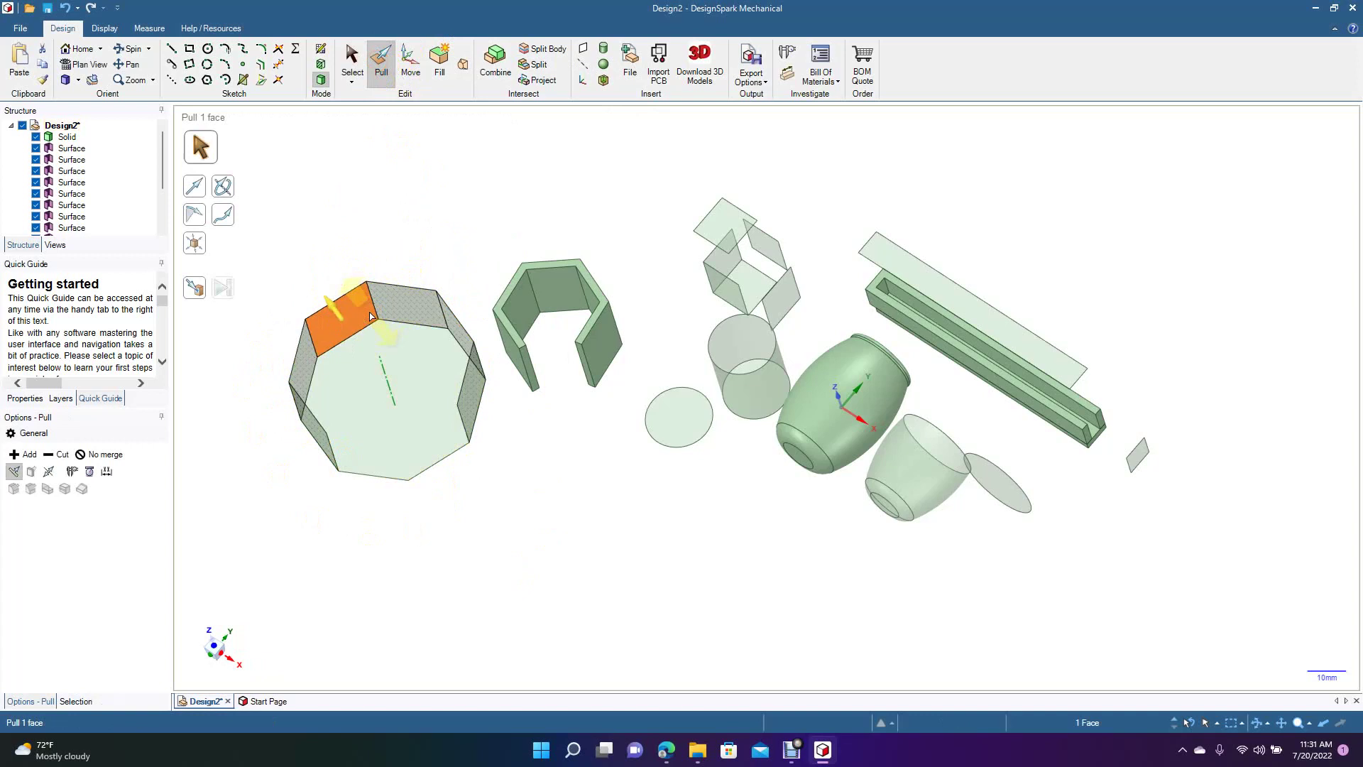
double_click(330, 309)
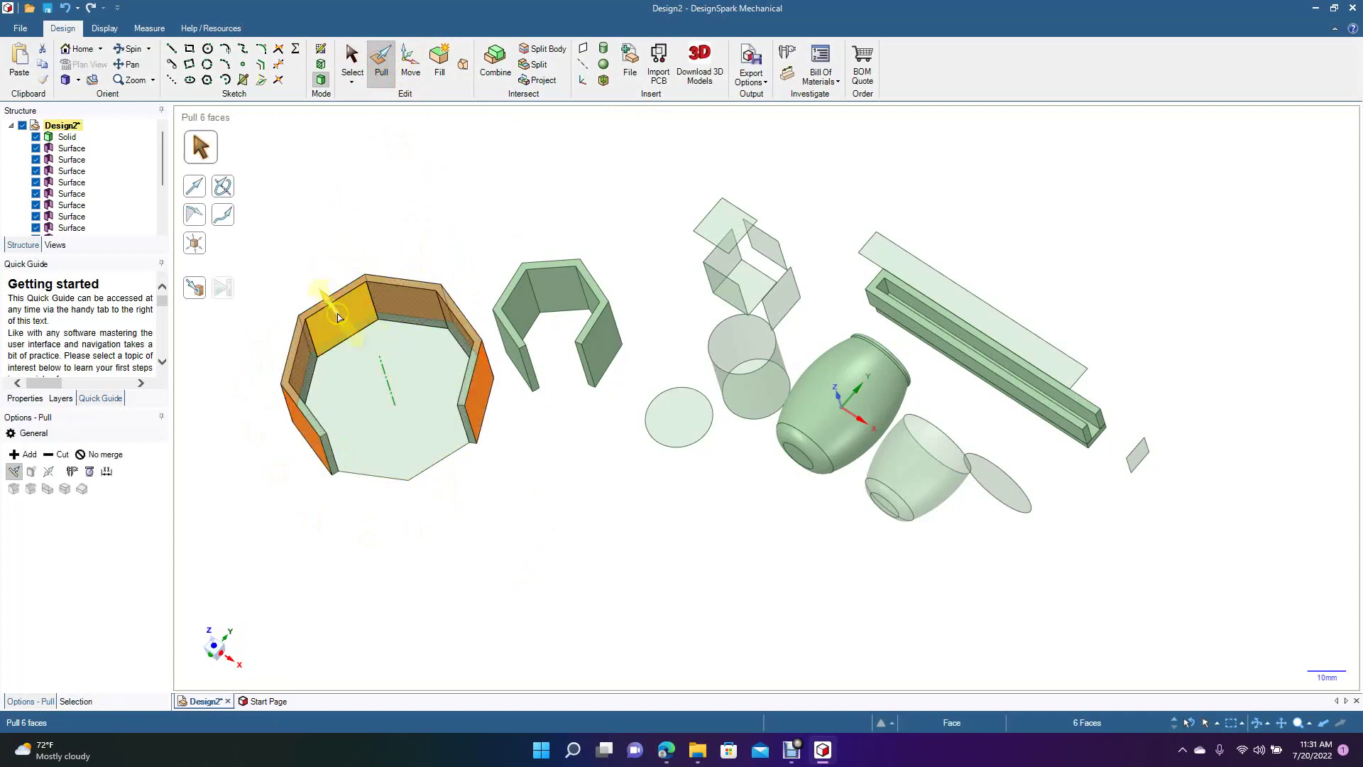
Delete the octagonal bottom face inside the thickened walls.
left_click(350, 77)
left_click(427, 392)
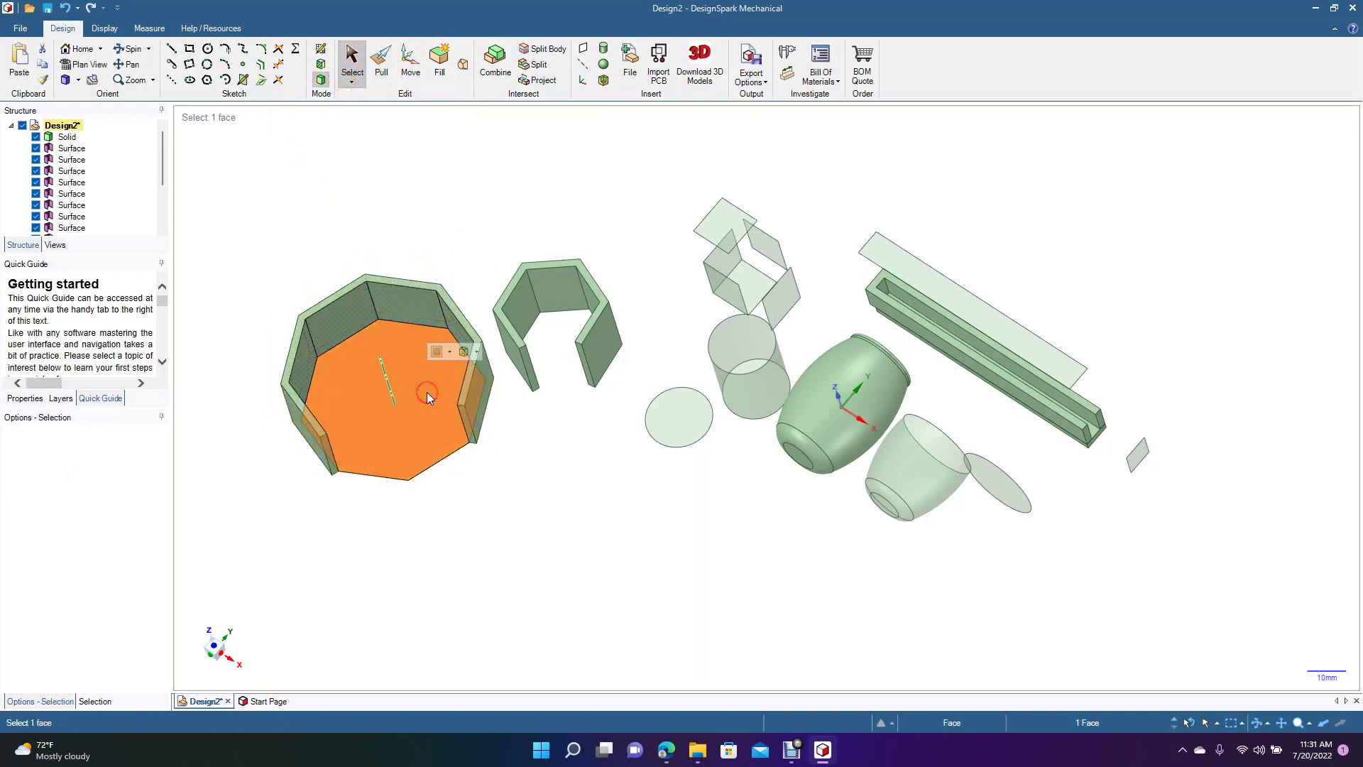
key("Delete")
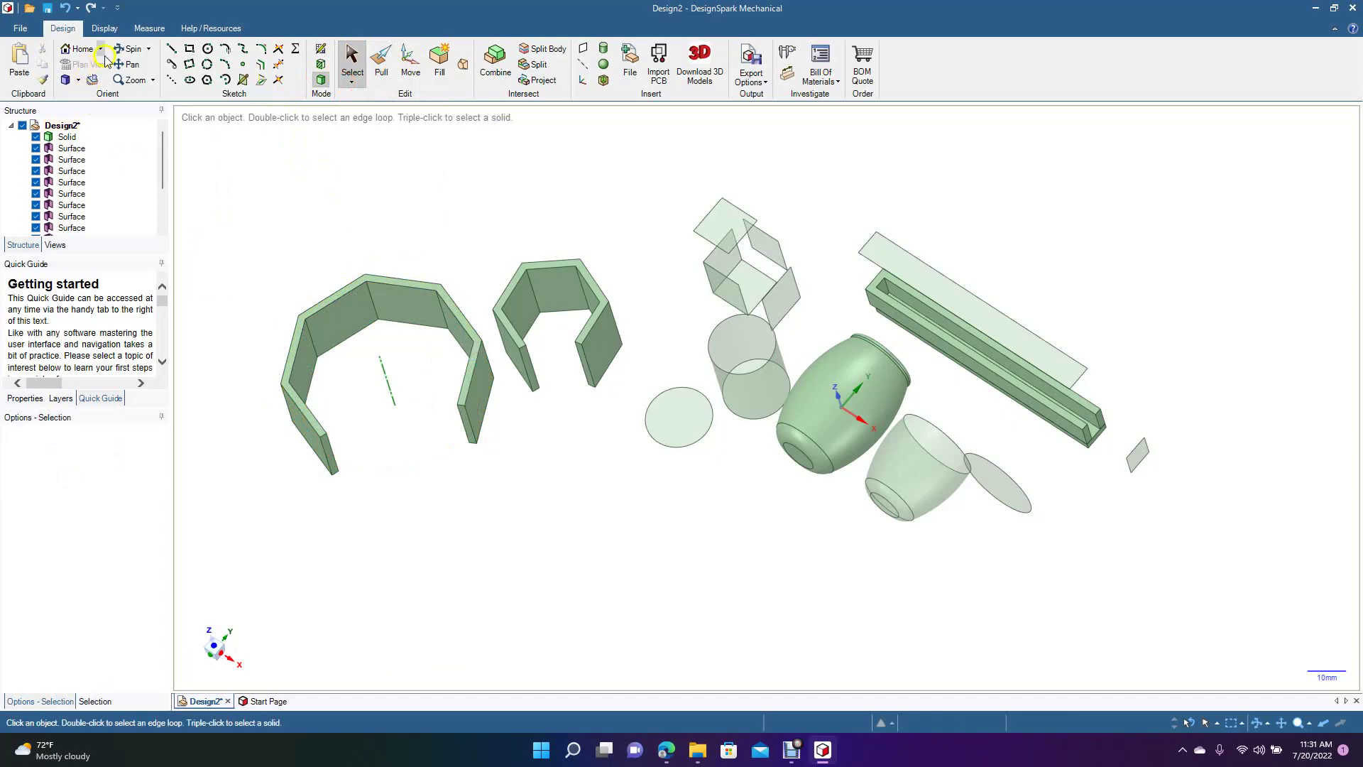
Pull the end faces of the octagonal body's two open walls forward until the extended walls cross.
left_click(130, 50)
left_click_drag(230, 316, 230, 248)
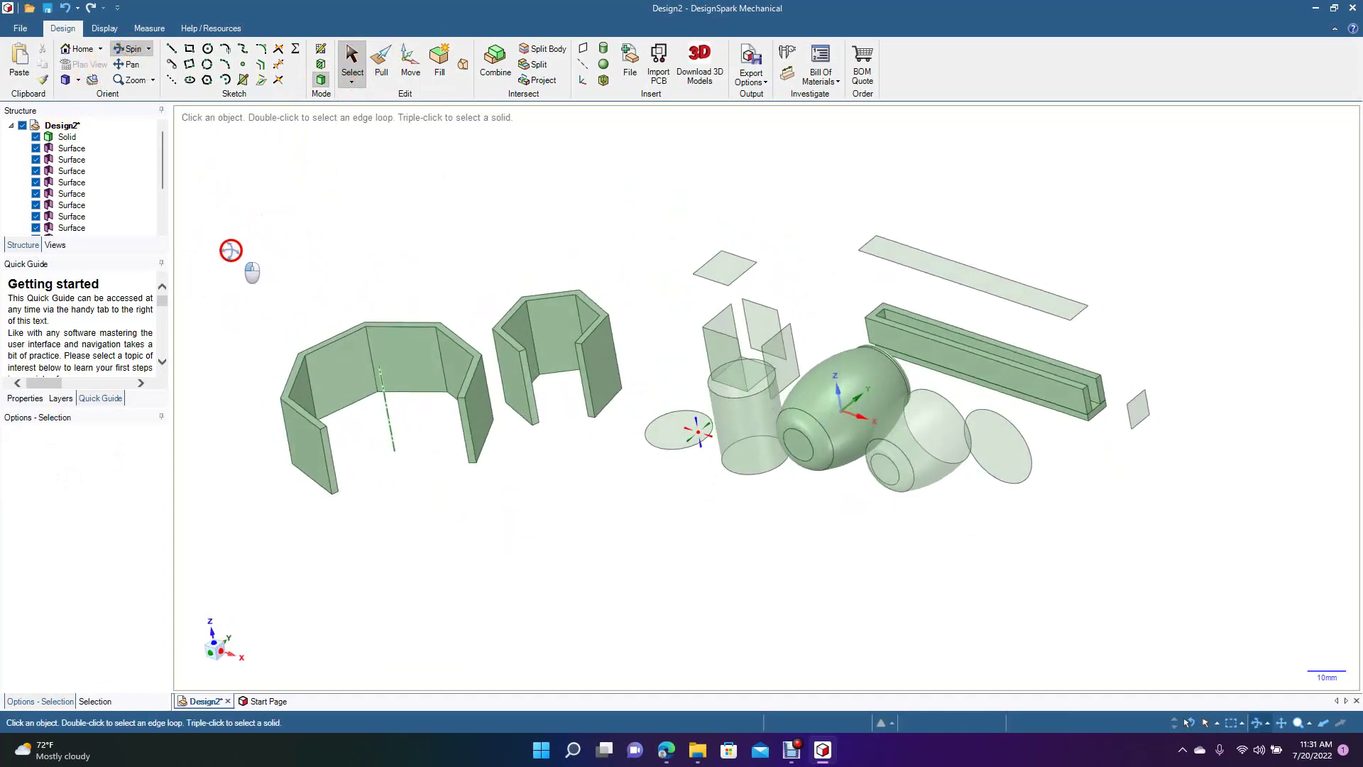
left_click(380, 73)
left_click_drag(329, 452, 455, 584)
left_click_drag(465, 454, 391, 595)
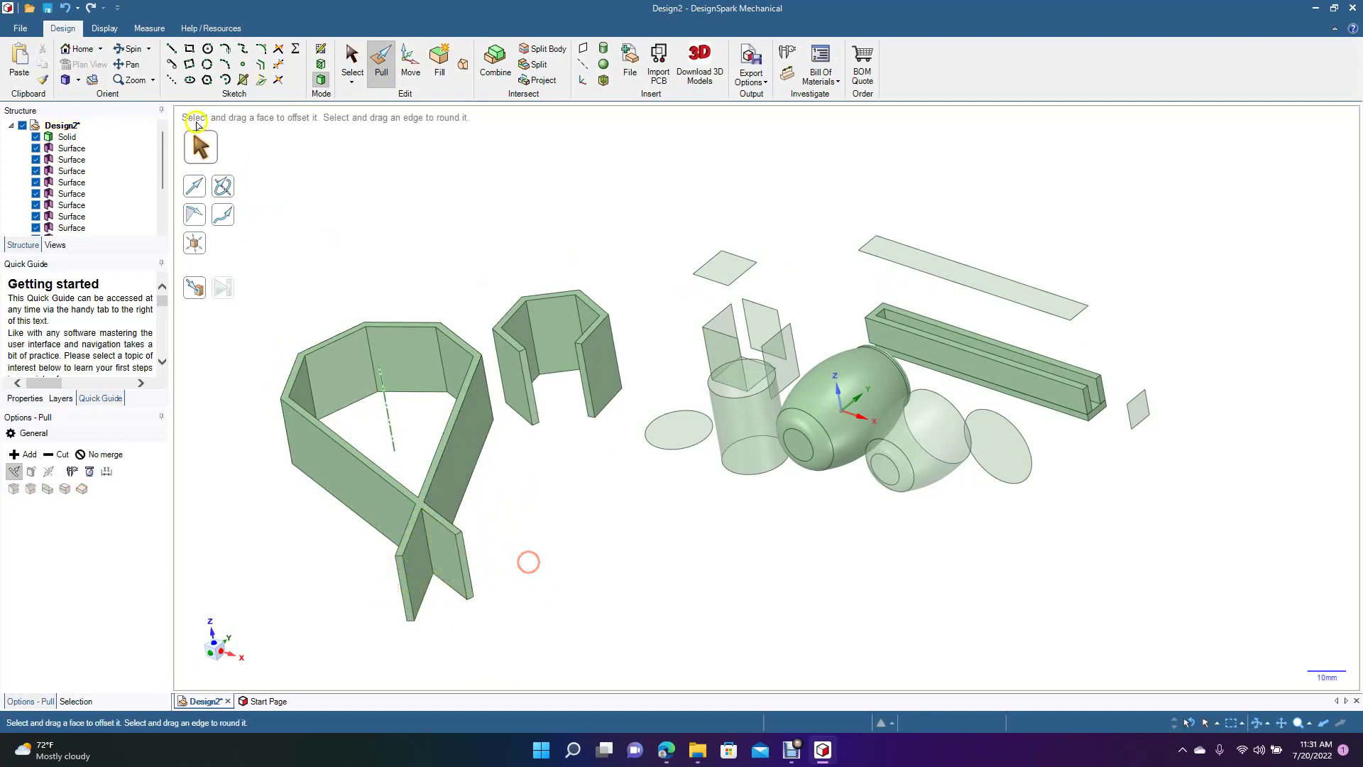
Pull on the inner back face of the open hexagonal body to change its wall thickness.
left_click(135, 52)
left_click_drag(291, 216, 295, 274)
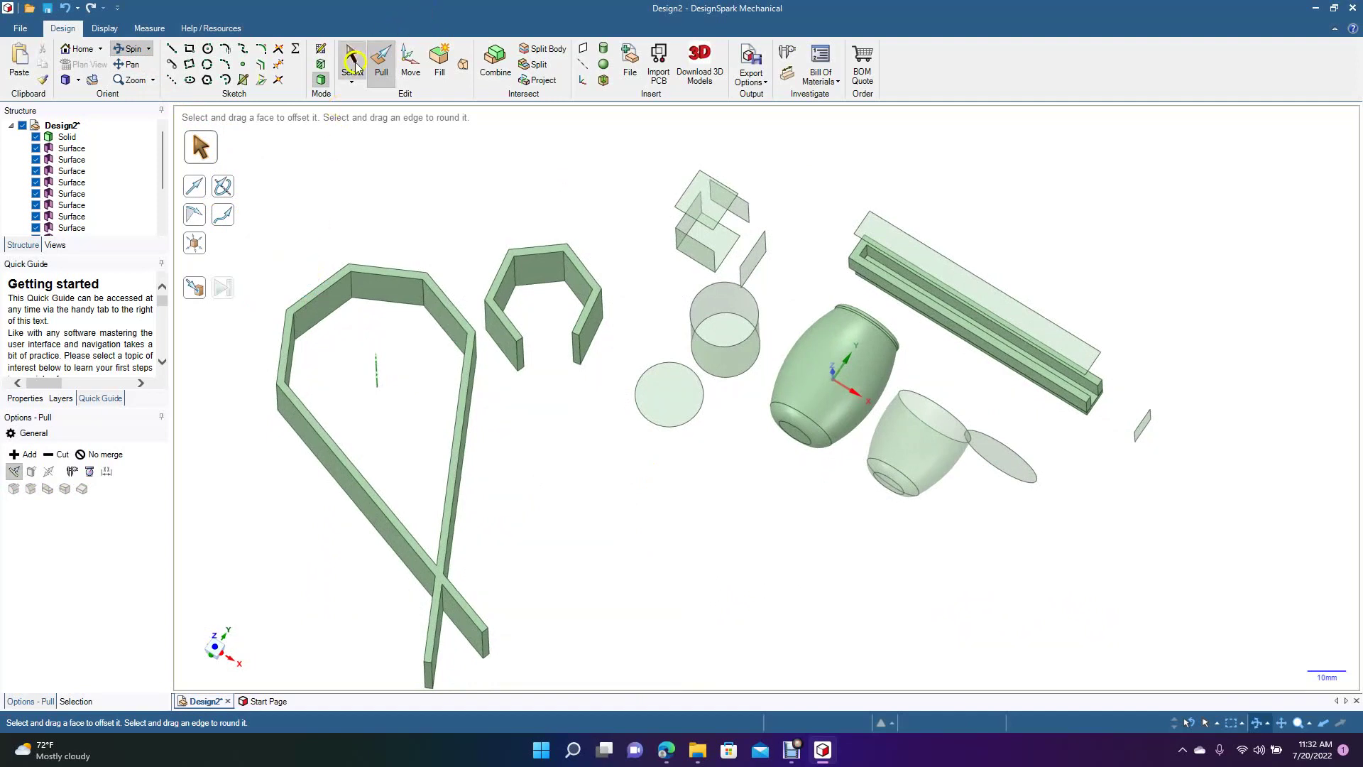
left_click(353, 66)
left_click(522, 284)
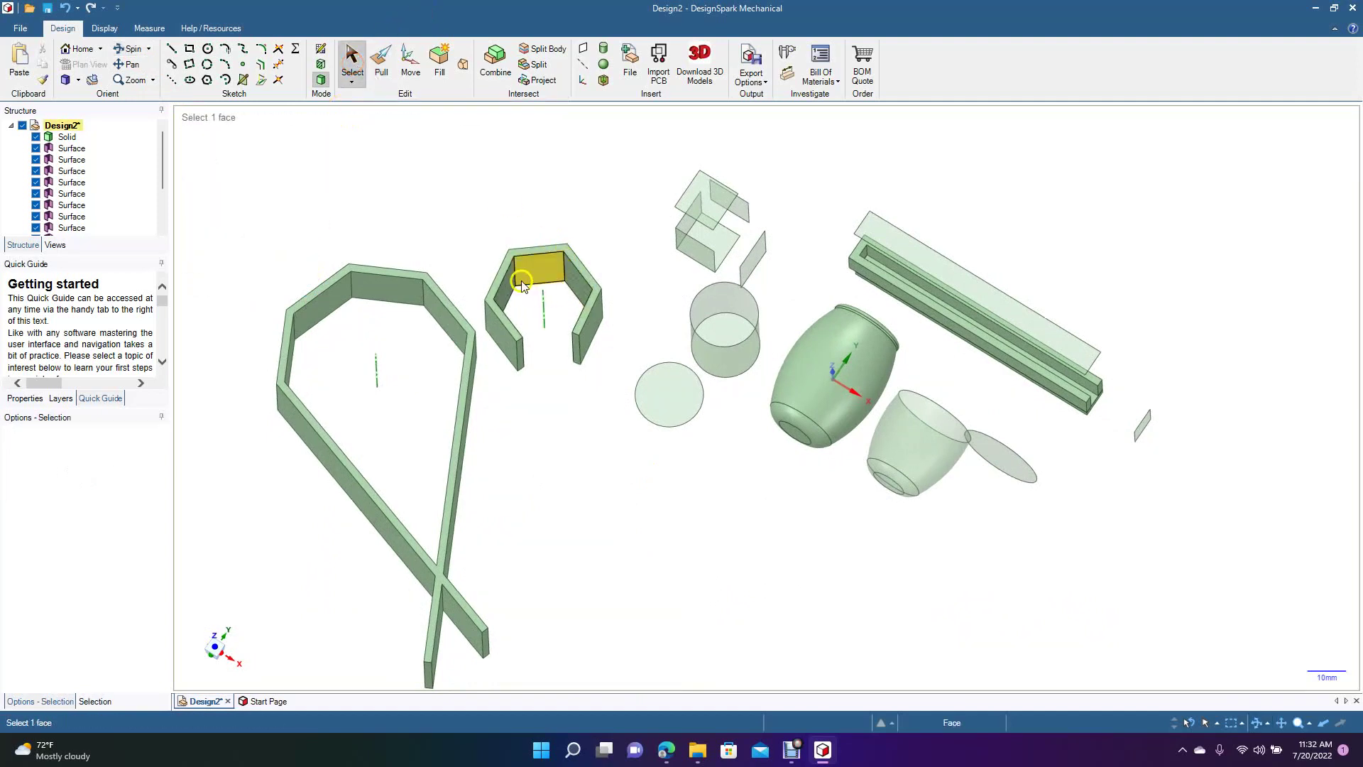
left_click(531, 280)
left_click(382, 64)
left_click_drag(546, 276, 450, 164)
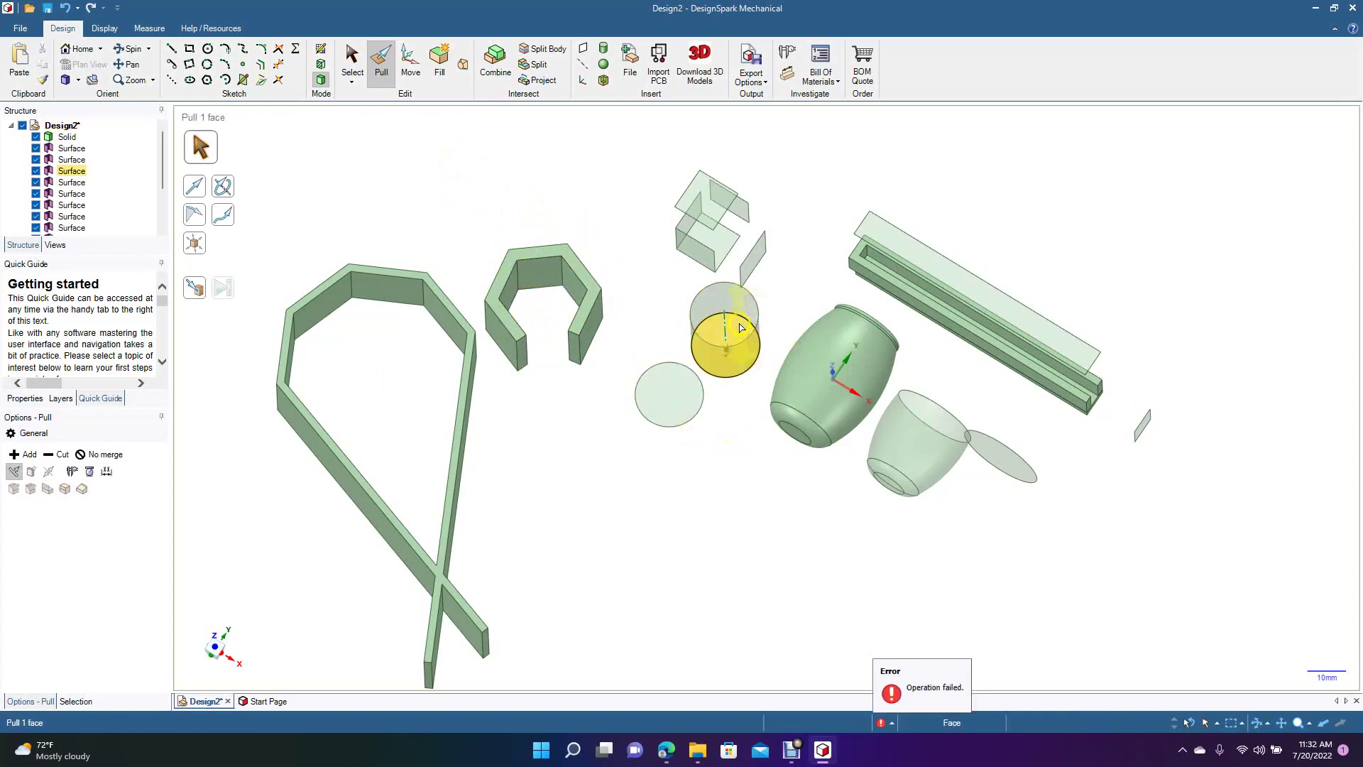
left_click(676, 522)
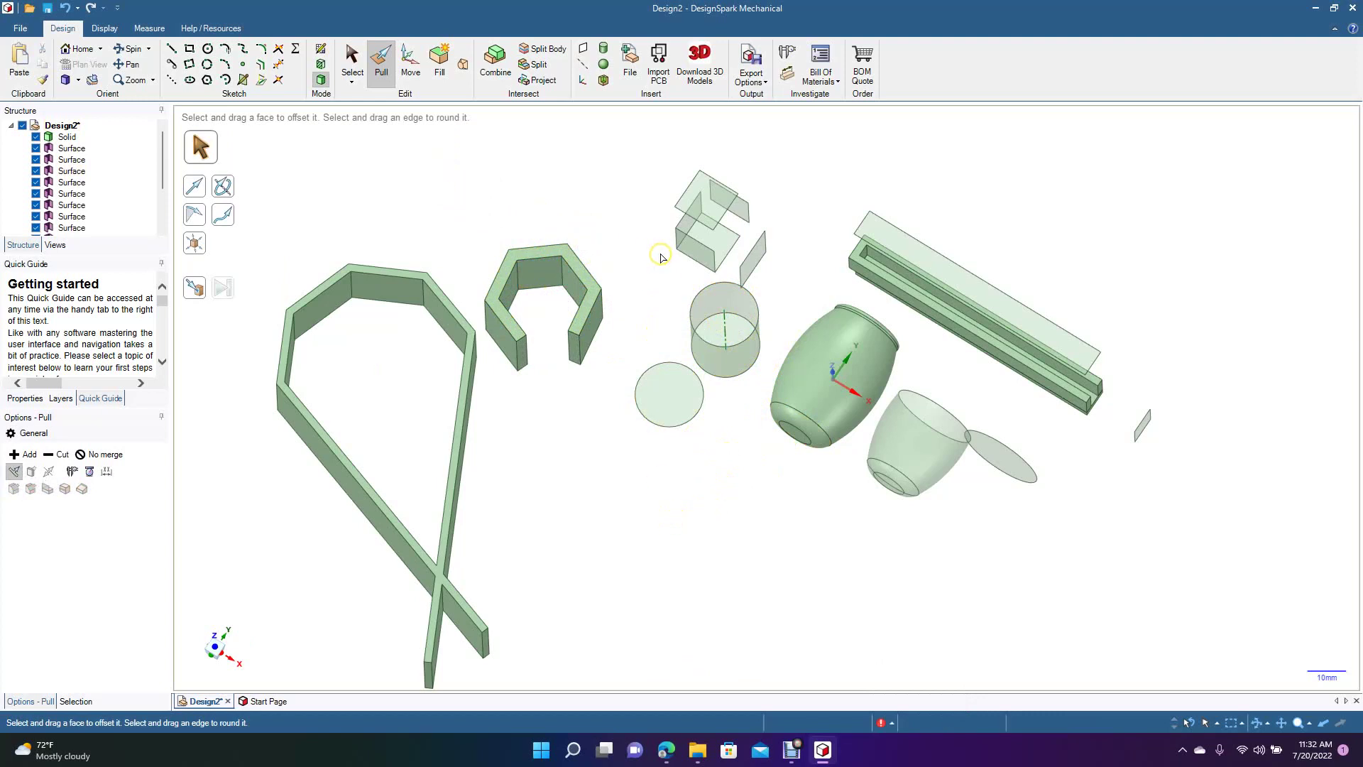
left_click(579, 259)
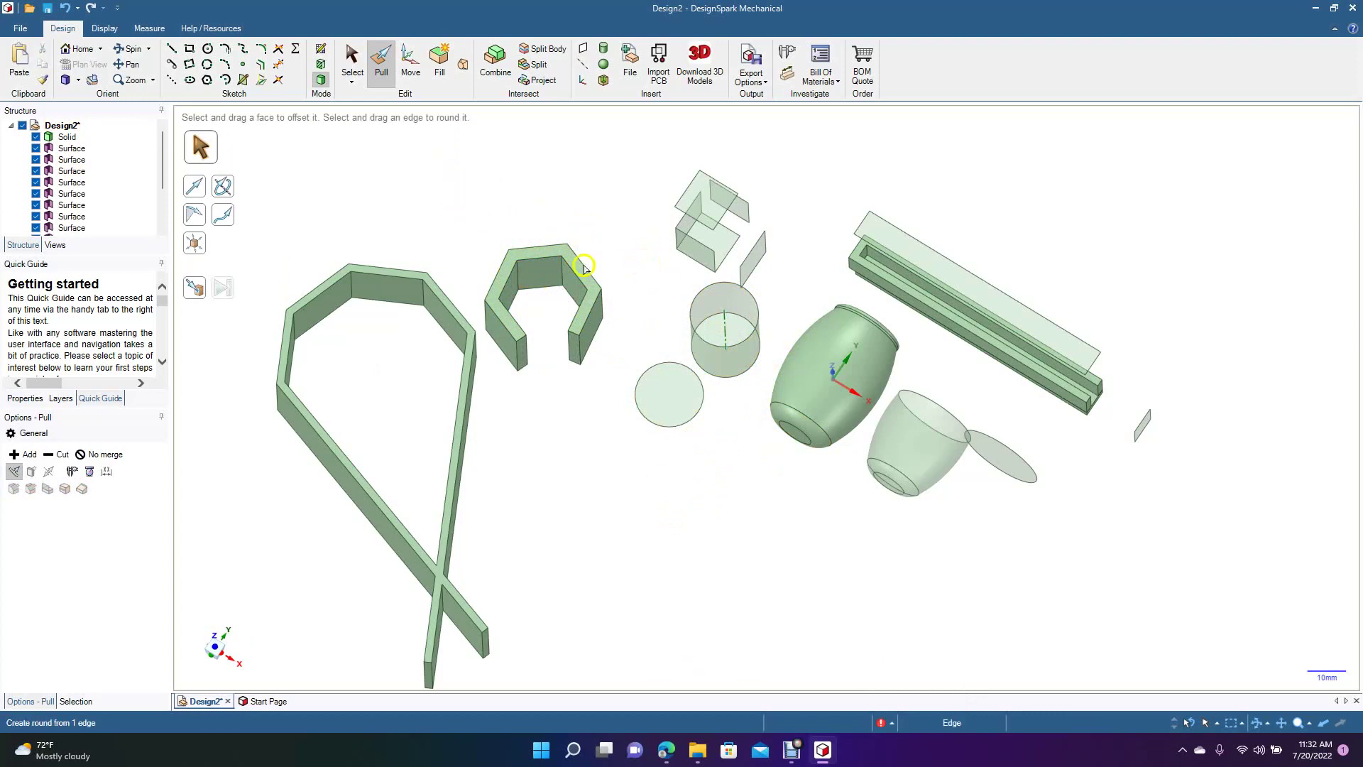
left_click(444, 224)
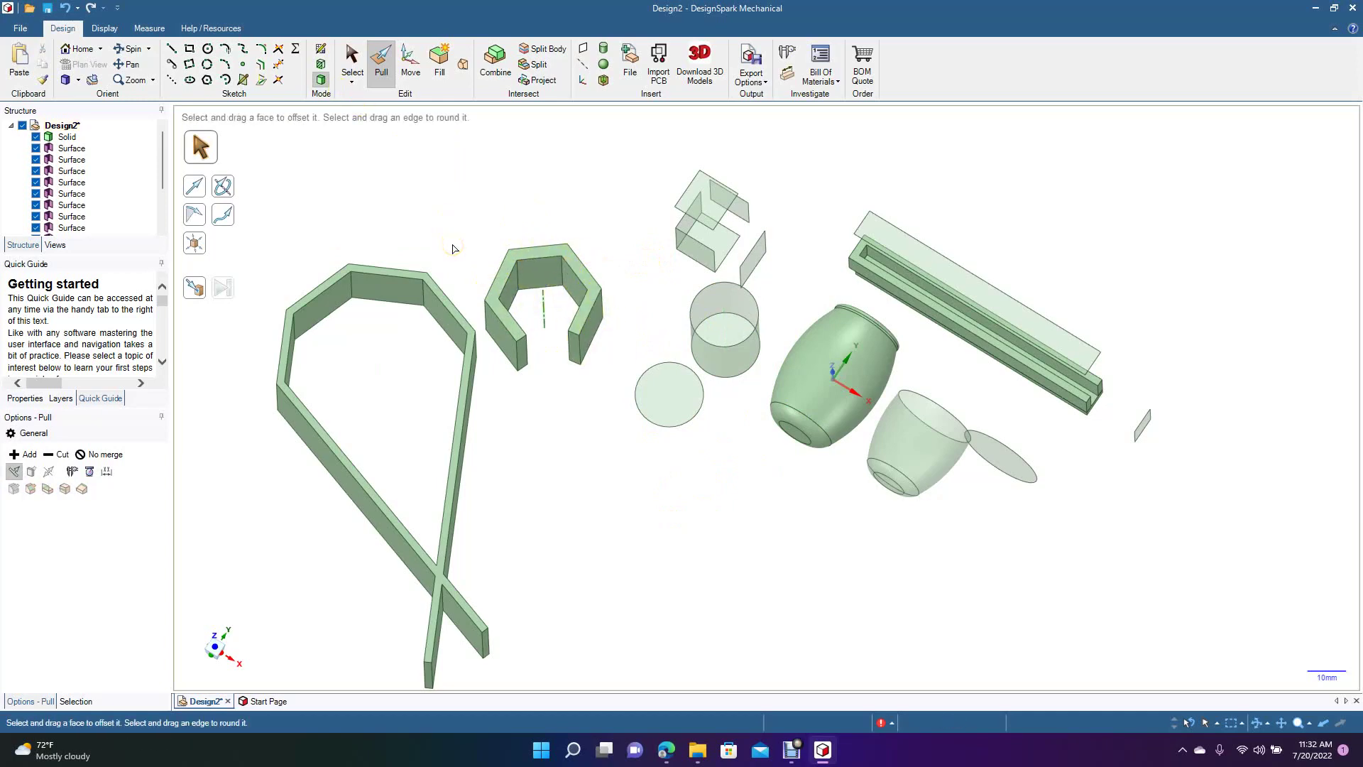
Sketch a closed, irregular ten-sided zigzag outline with connected lines in front of the detached circular face.
left_click(172, 48)
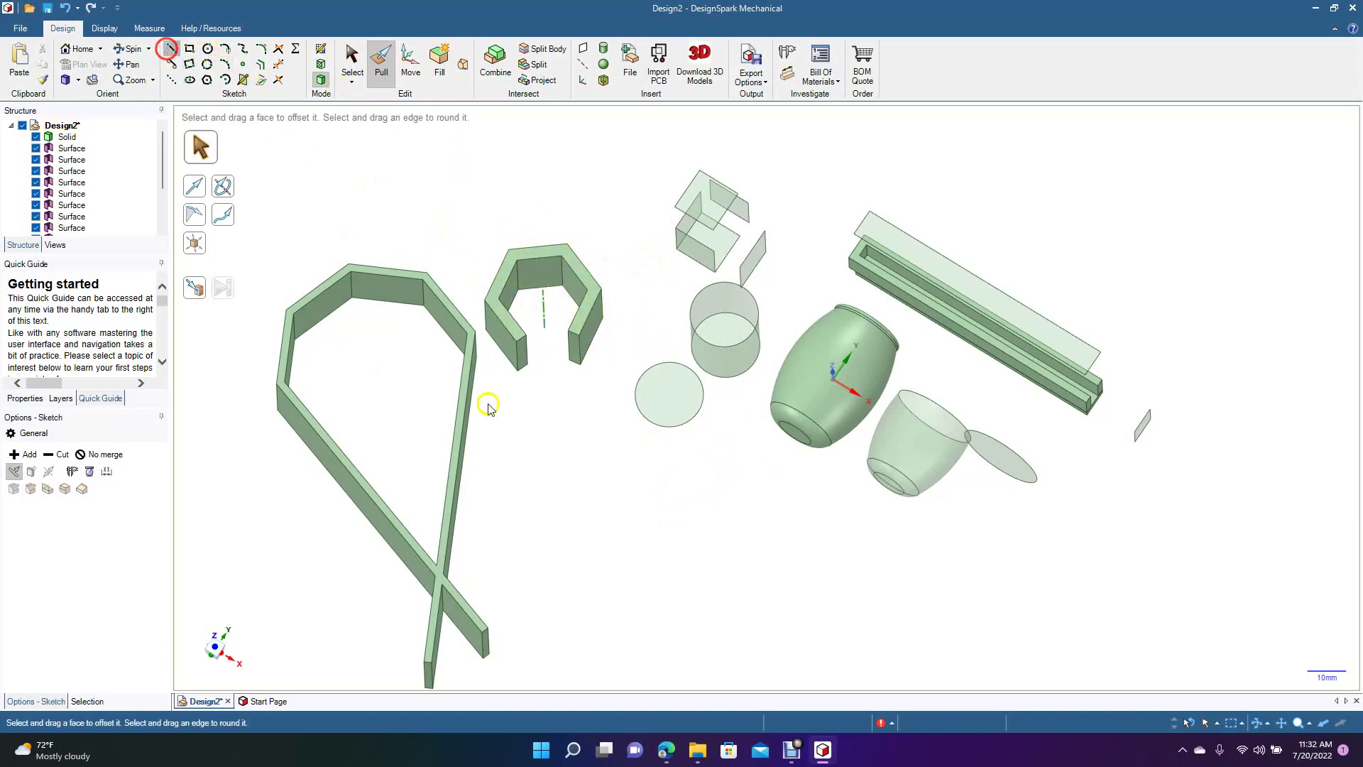
left_click(539, 519)
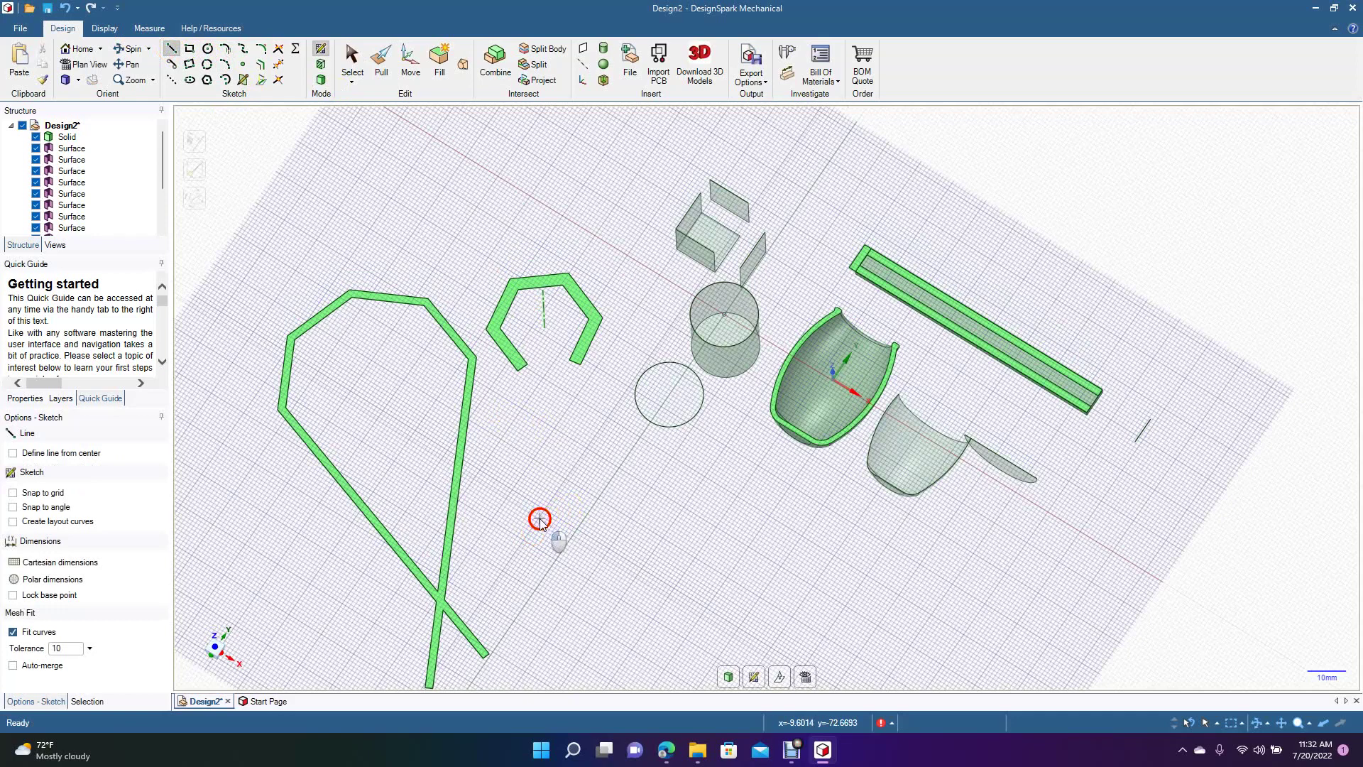
left_click(580, 460)
left_click(700, 531)
left_click(755, 468)
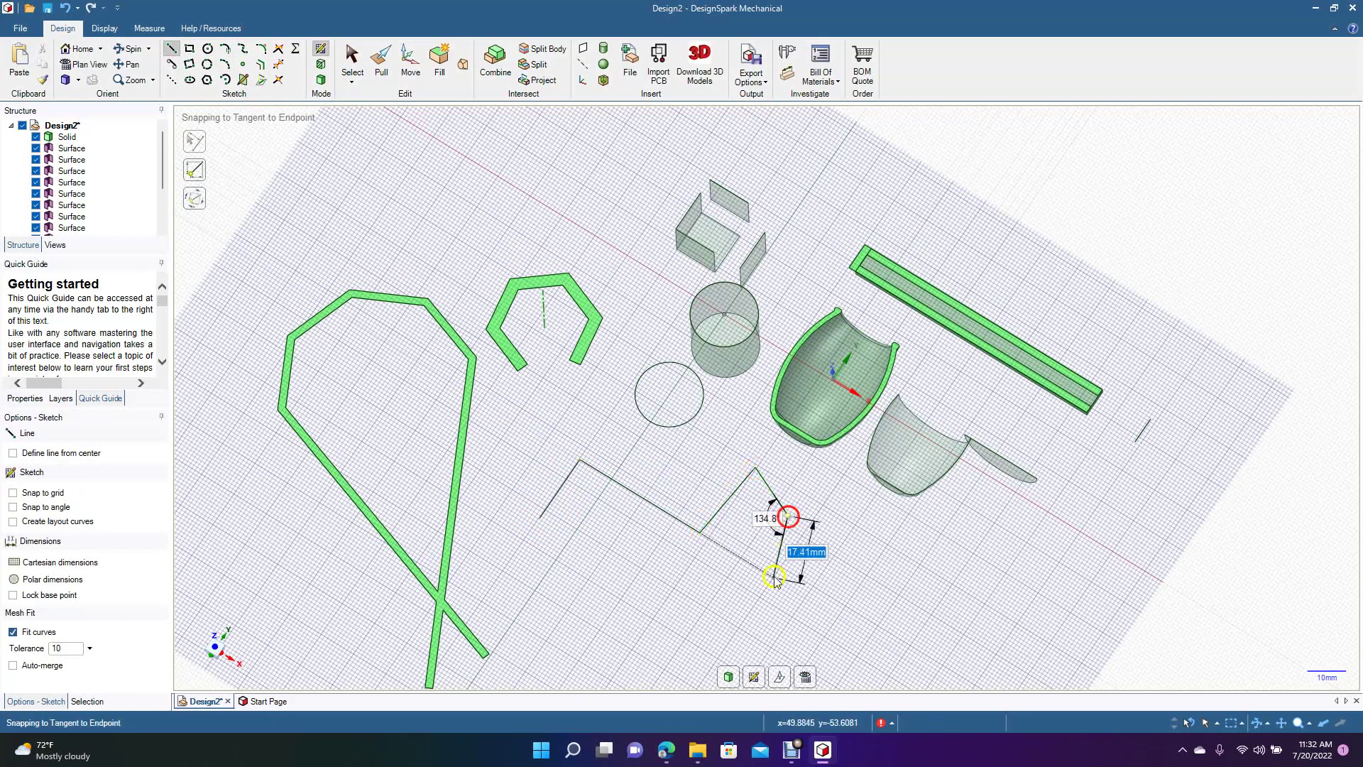
left_click(722, 611)
left_click(668, 611)
left_click(632, 543)
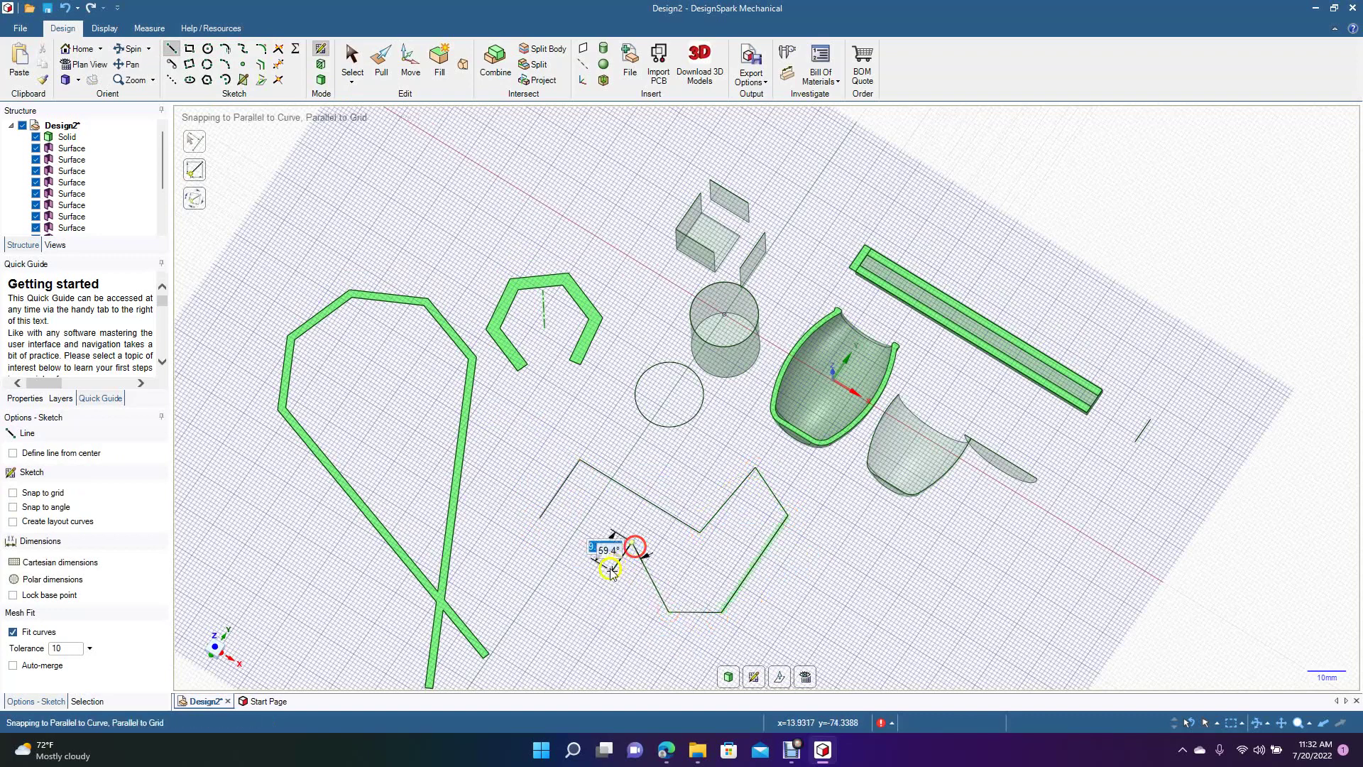
left_click(569, 609)
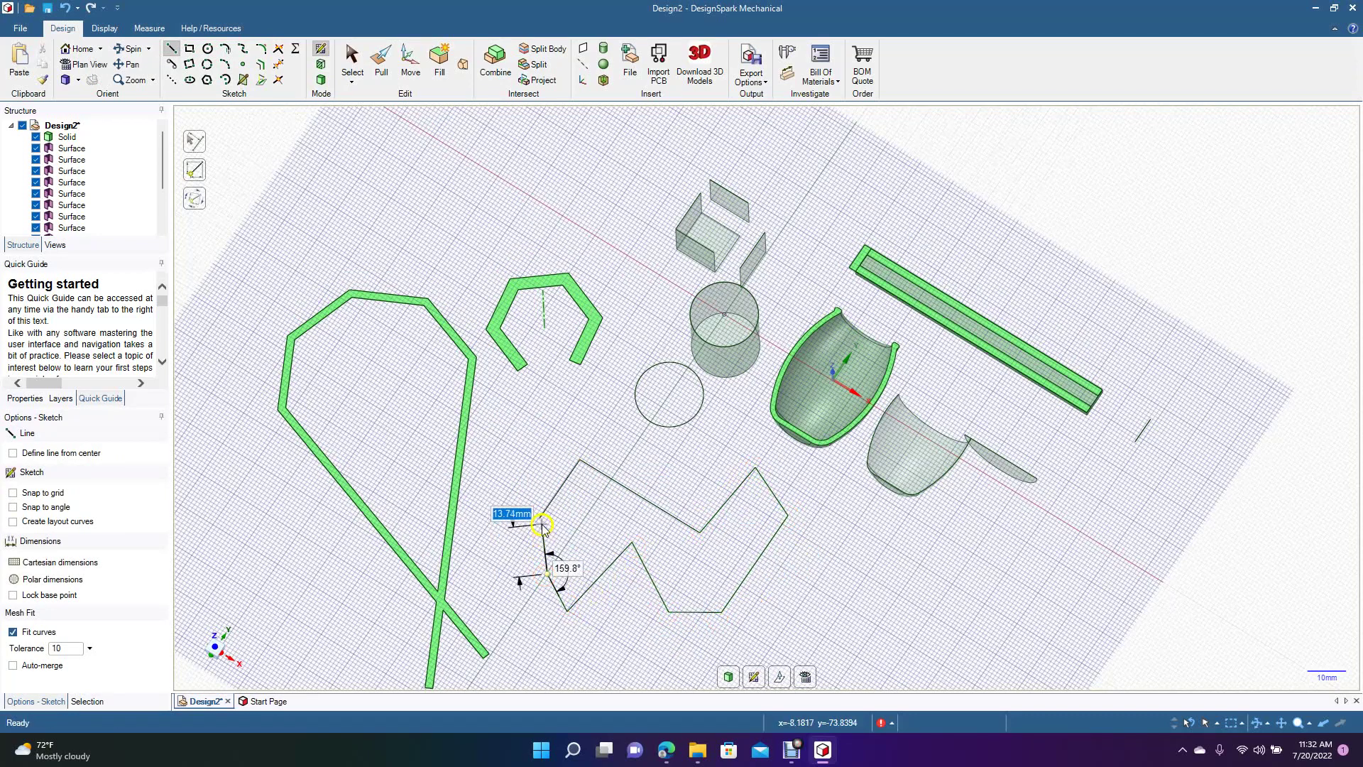
left_click(540, 521)
Pull the closed zigzag outline upward into a solid block.
left_click(381, 64)
mouse_move(600, 495)
left_mouse_down()
mouse_move(566, 508)
mouse_move(560, 541)
left_mouse_up()
left_click(348, 63)
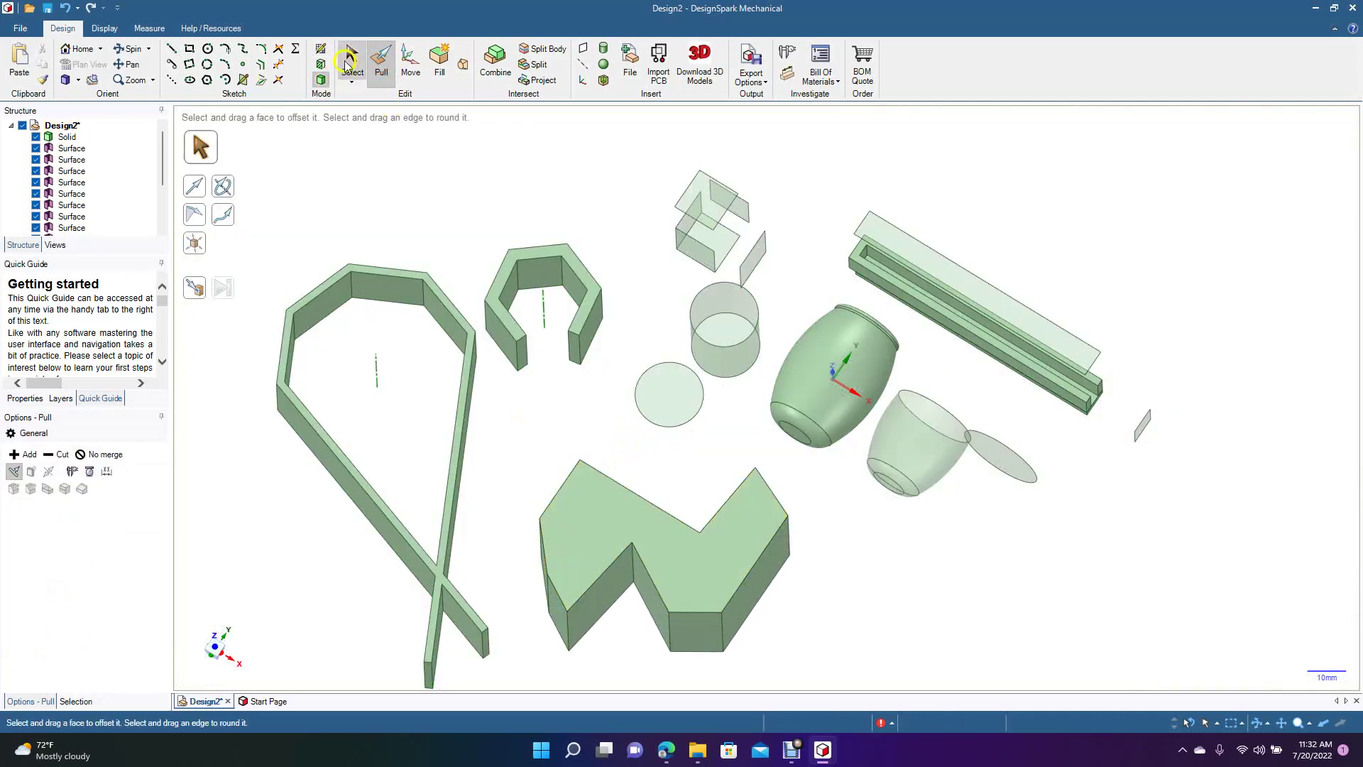
Detach the side face on the zigzag block's front notch and delete the block's top face.
left_click(130, 49)
left_click_drag(518, 420, 536, 377)
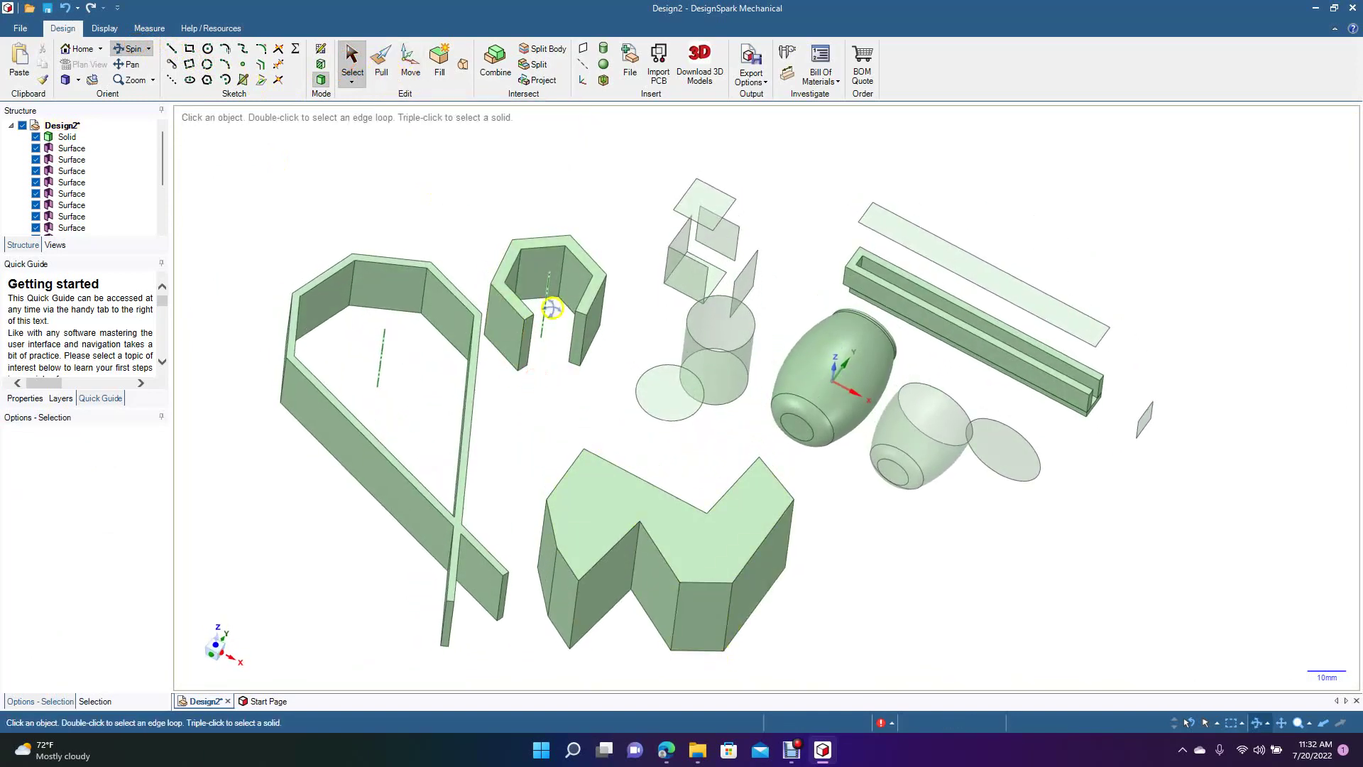
left_click(350, 57)
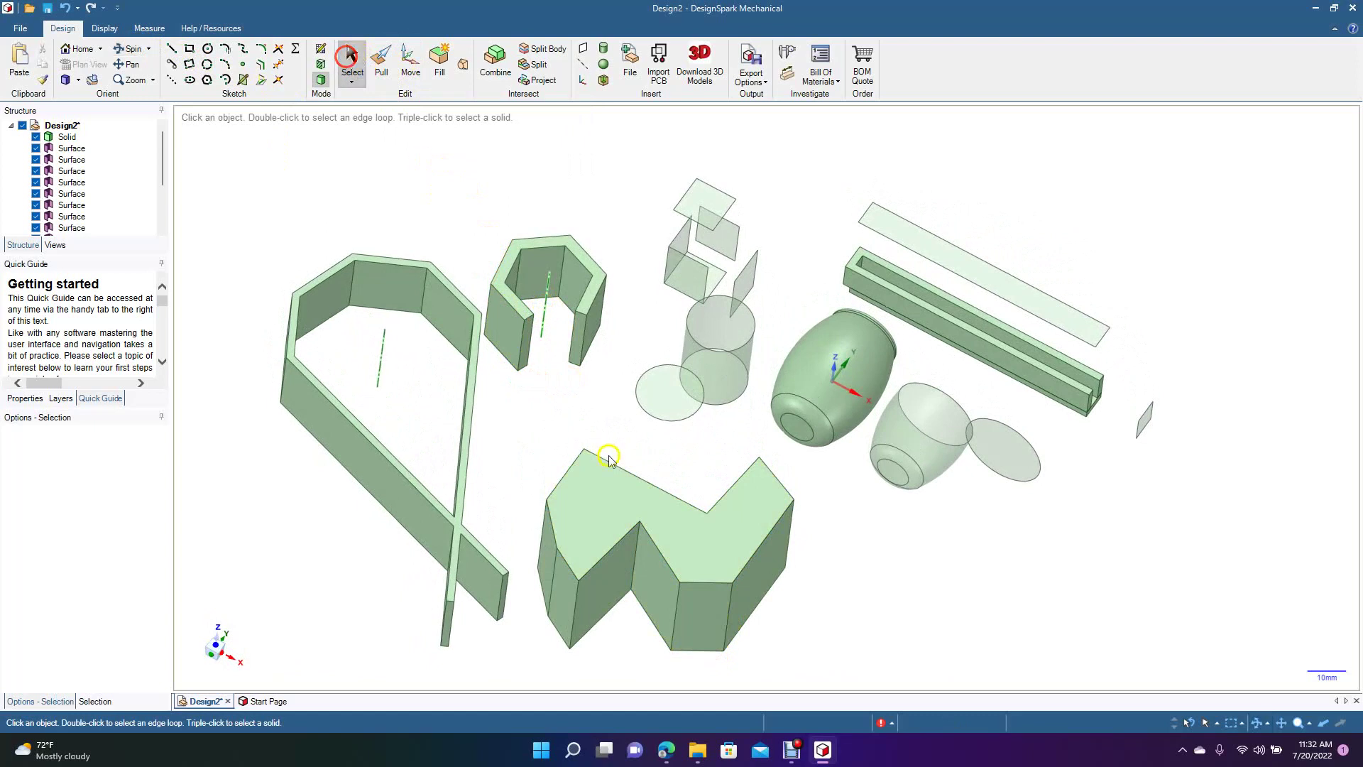
right_click(649, 585)
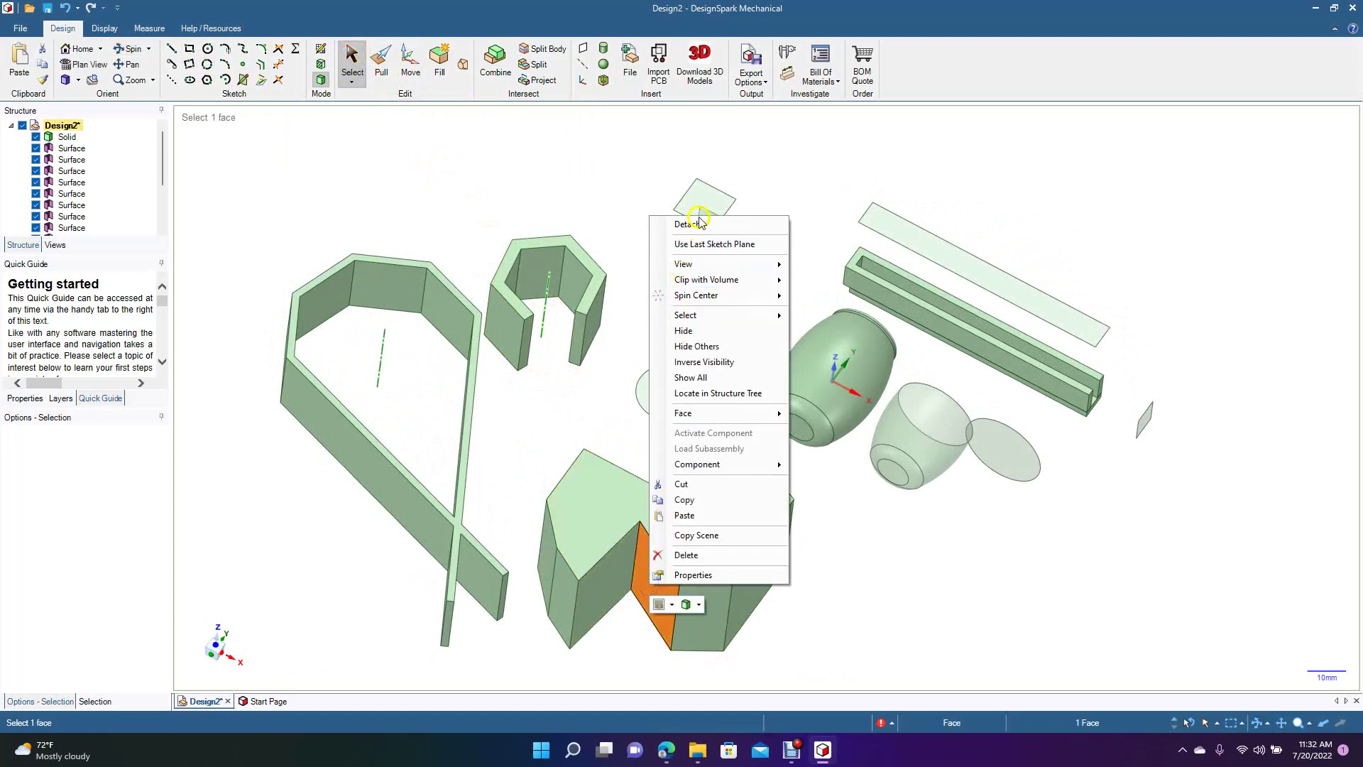
left_click(700, 223)
left_click(590, 639)
left_click(650, 588)
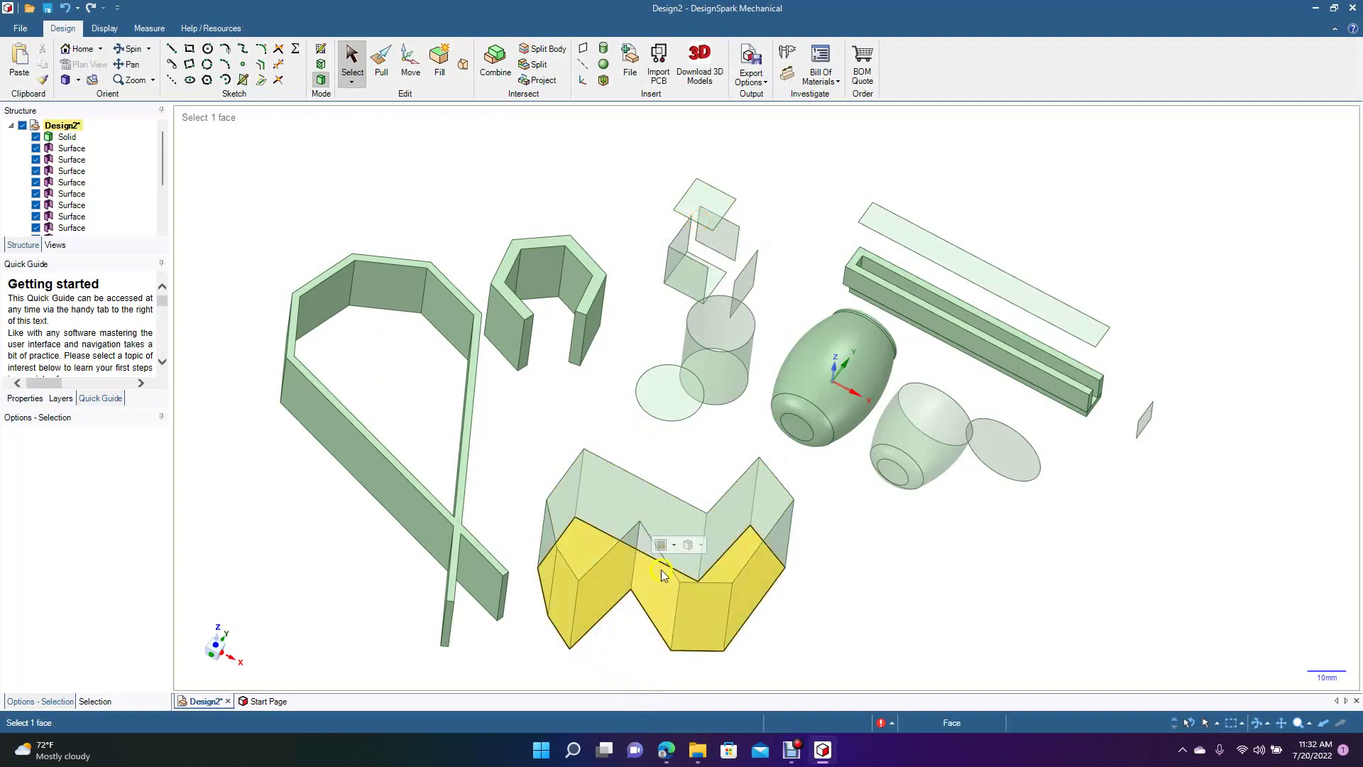
Detach the top face of the zigzag block and remove it, leaving the body open.
left_click(657, 514)
right_click(658, 513)
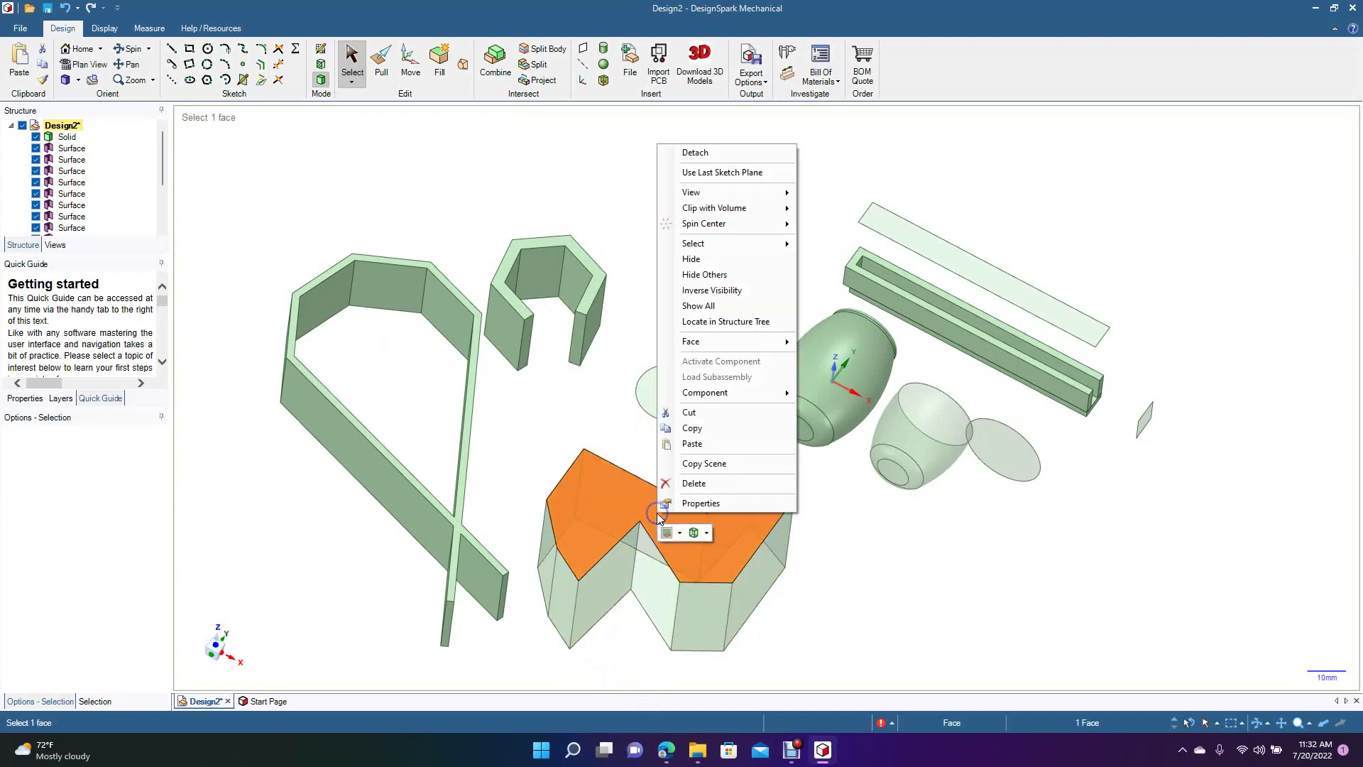
left_click(710, 151)
key("Escape")
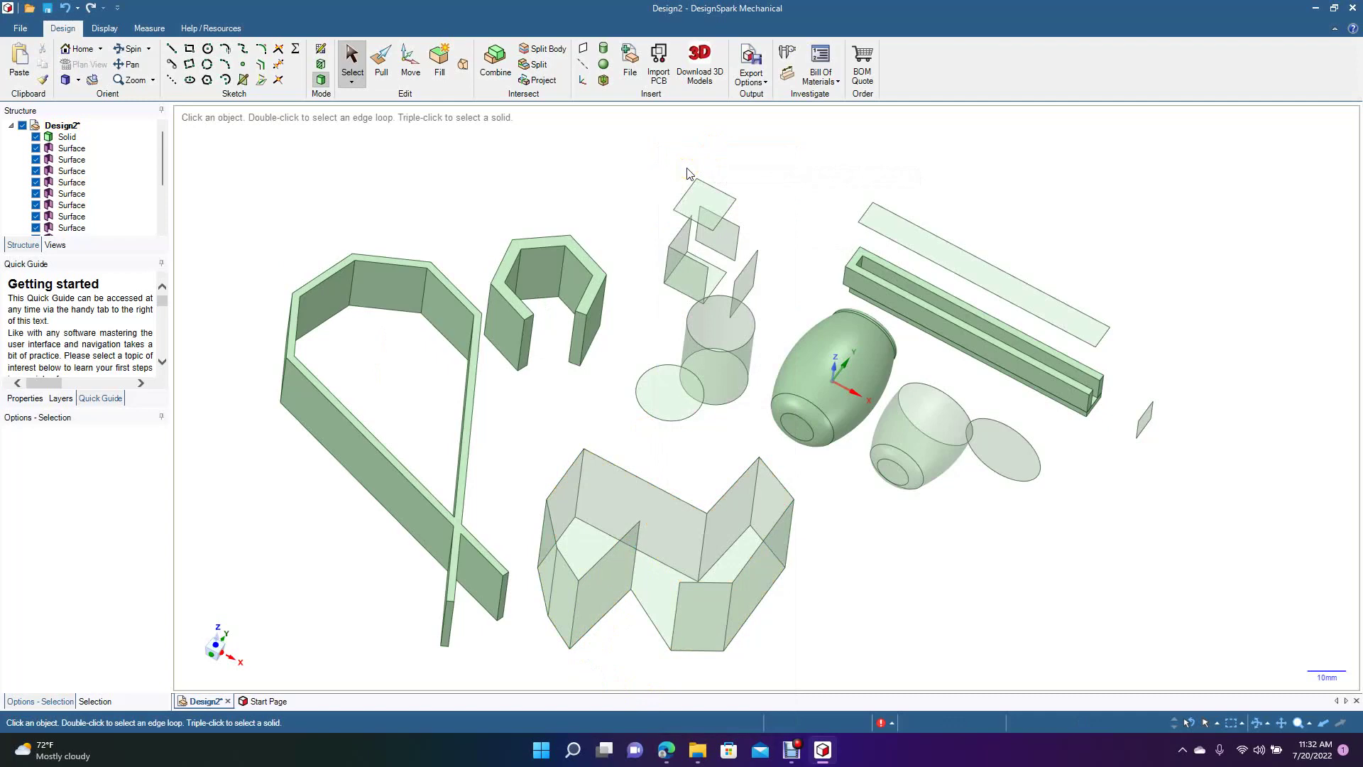
Pull the zigzag body's front notch wall, long back wall and adjoining end wall surfaces into thin solids.
left_click(130, 48)
left_click(518, 264)
mouse_move(517, 265)
left_mouse_down()
mouse_move(444, 344)
mouse_move(542, 364)
mouse_move(551, 246)
mouse_move(508, 268)
left_mouse_up()
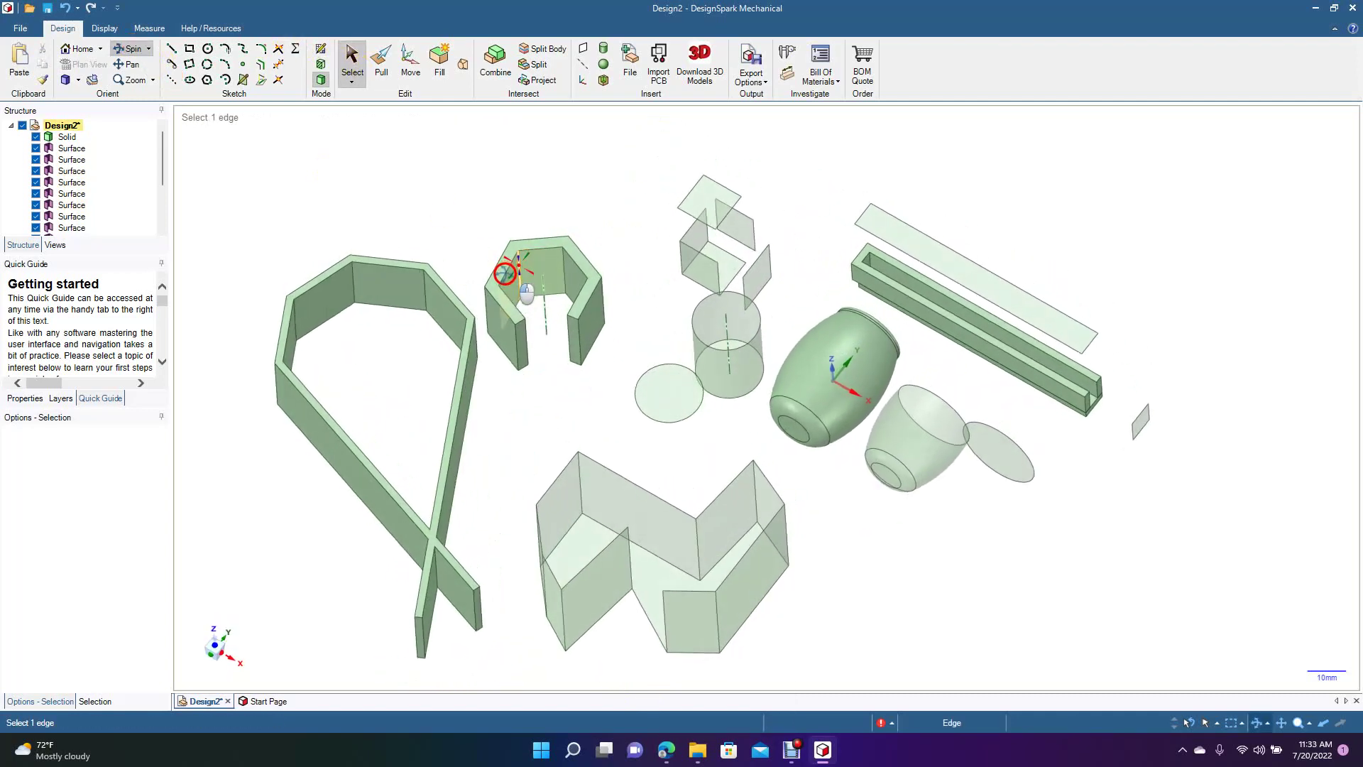
left_click(381, 61)
left_click(603, 566)
left_click_drag(604, 573, 606, 505)
left_click(606, 505)
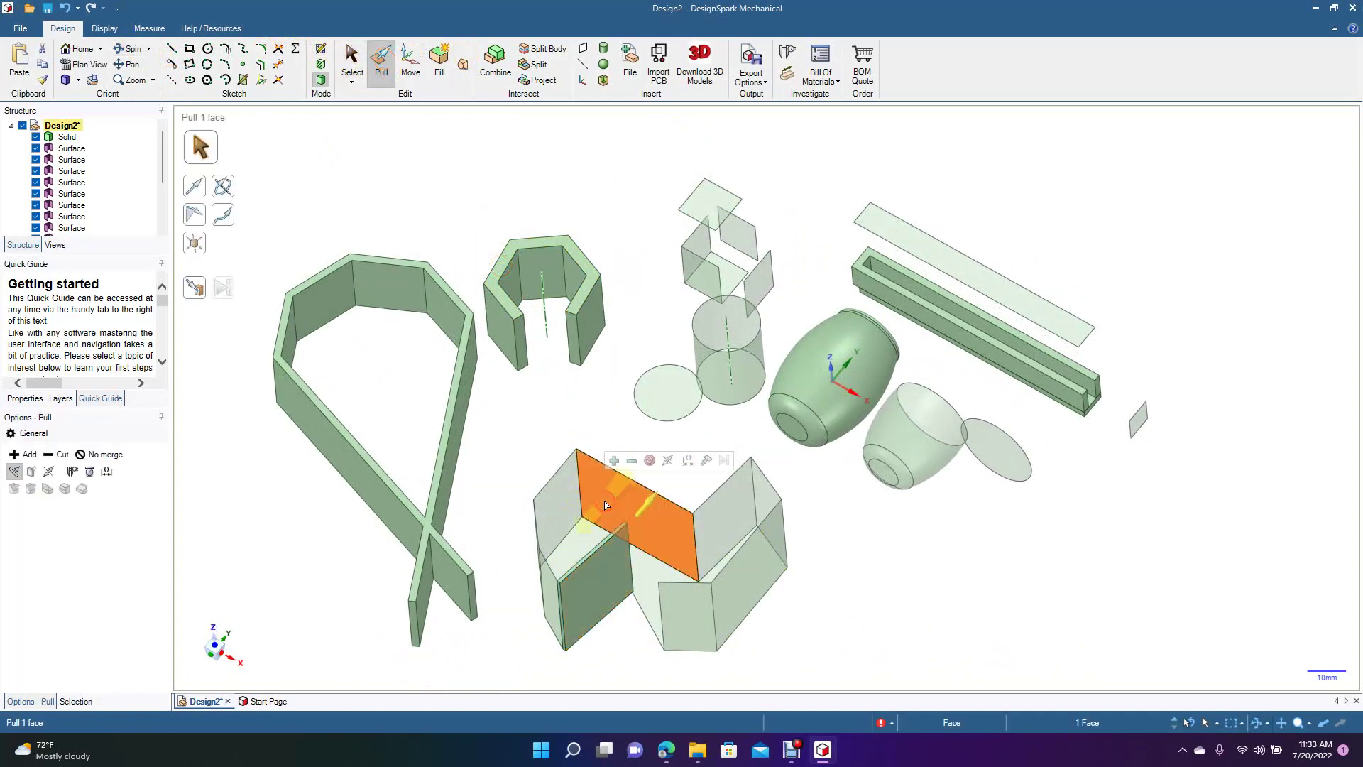
left_click(575, 490)
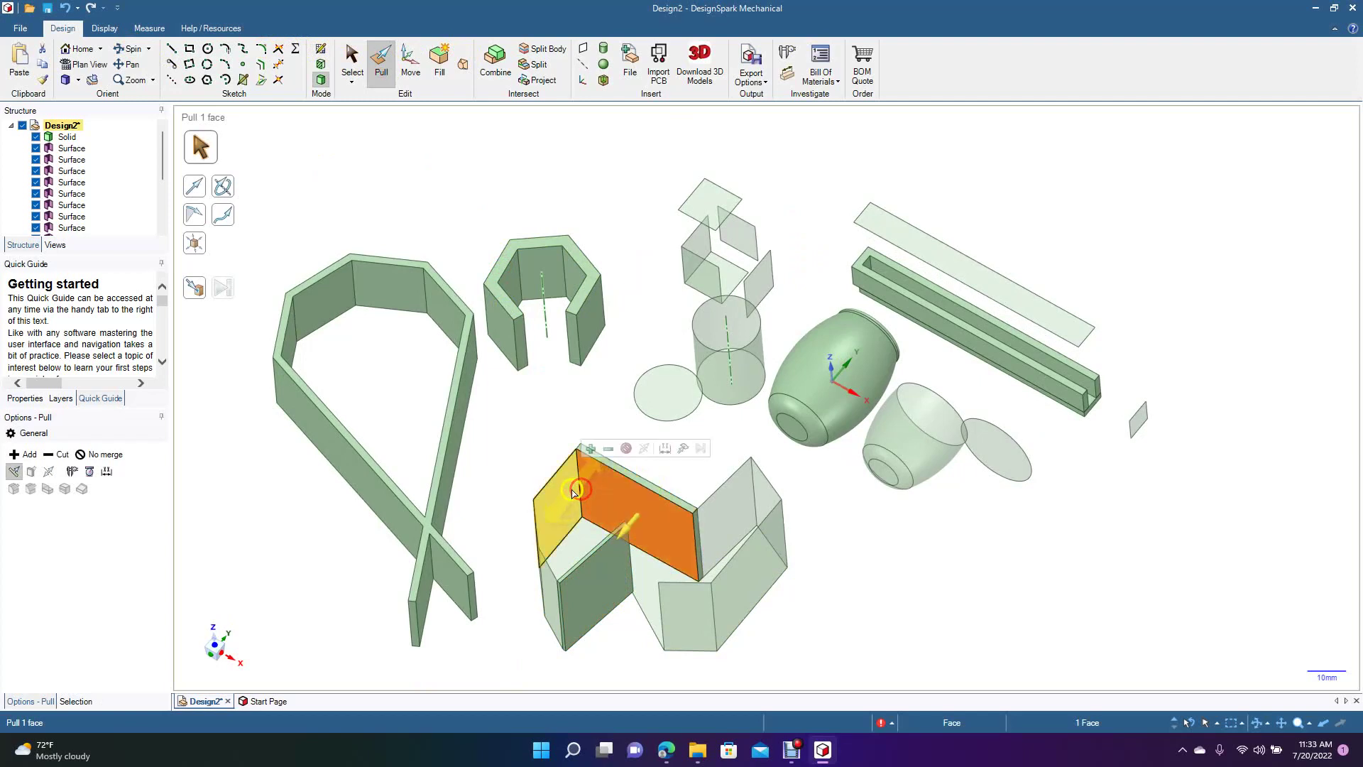
left_click_drag(561, 505, 552, 508)
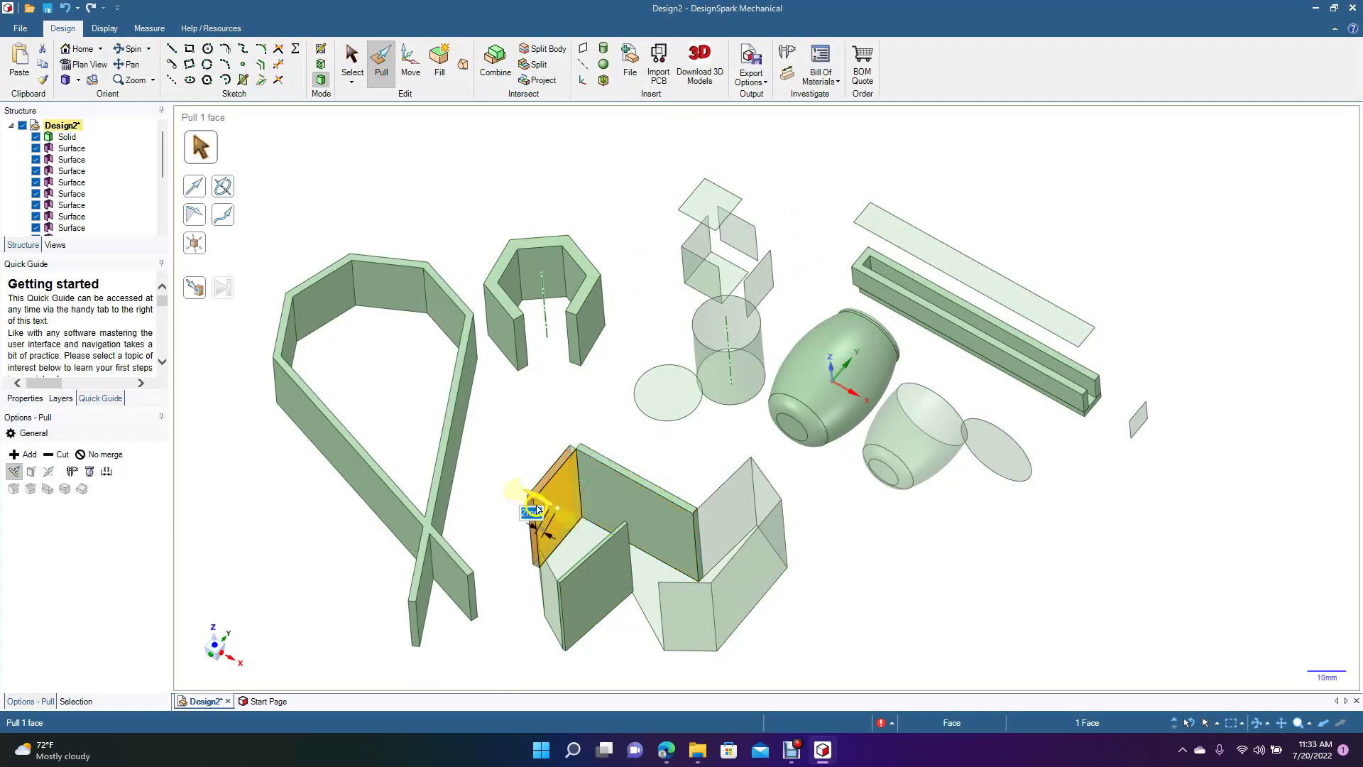
left_click(515, 445)
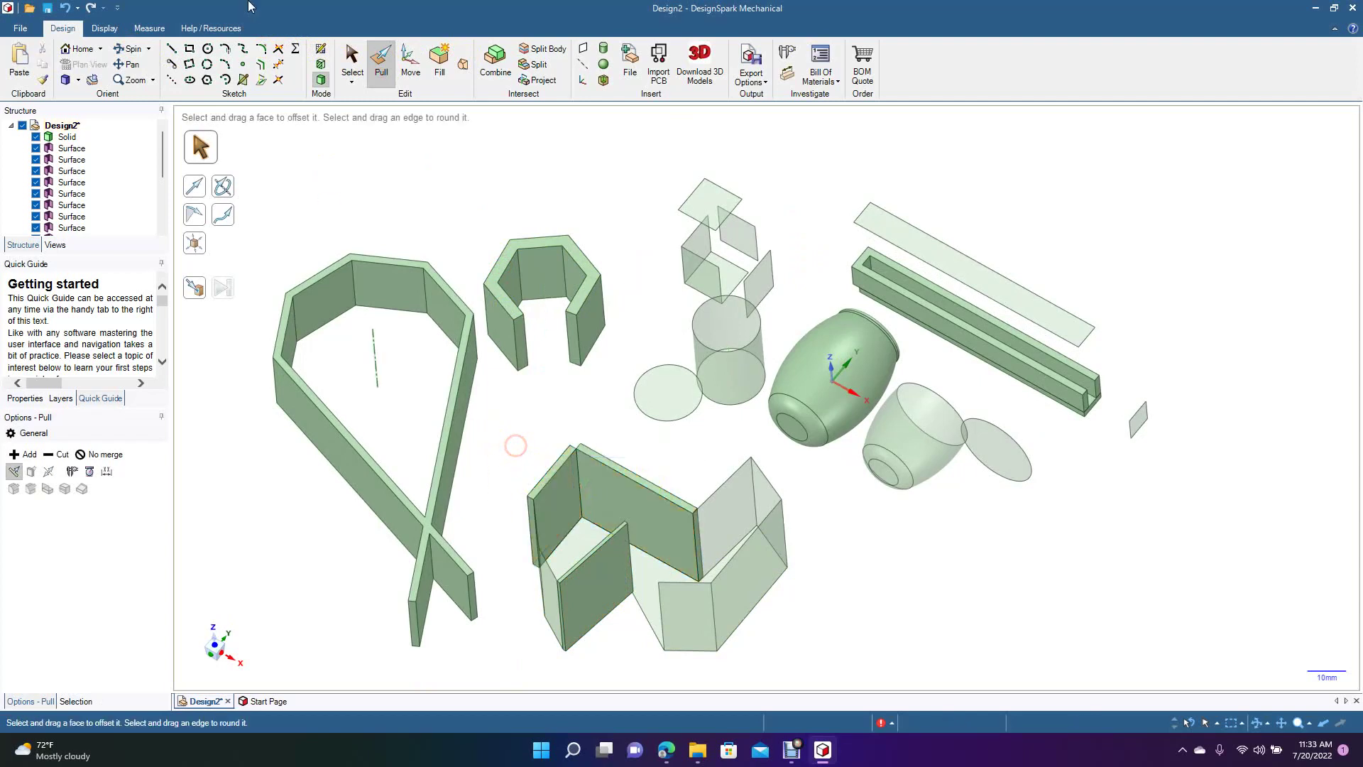
Delete all solids and surfaces from the design.
left_click(133, 48)
mouse_move(415, 273)
left_mouse_down()
mouse_move(466, 396)
mouse_move(426, 393)
mouse_move(423, 352)
mouse_move(478, 262)
mouse_move(460, 264)
mouse_move(426, 220)
mouse_move(426, 350)
mouse_move(362, 330)
mouse_move(408, 353)
mouse_move(483, 274)
mouse_move(478, 207)
mouse_move(518, 202)
mouse_move(432, 271)
left_mouse_up()
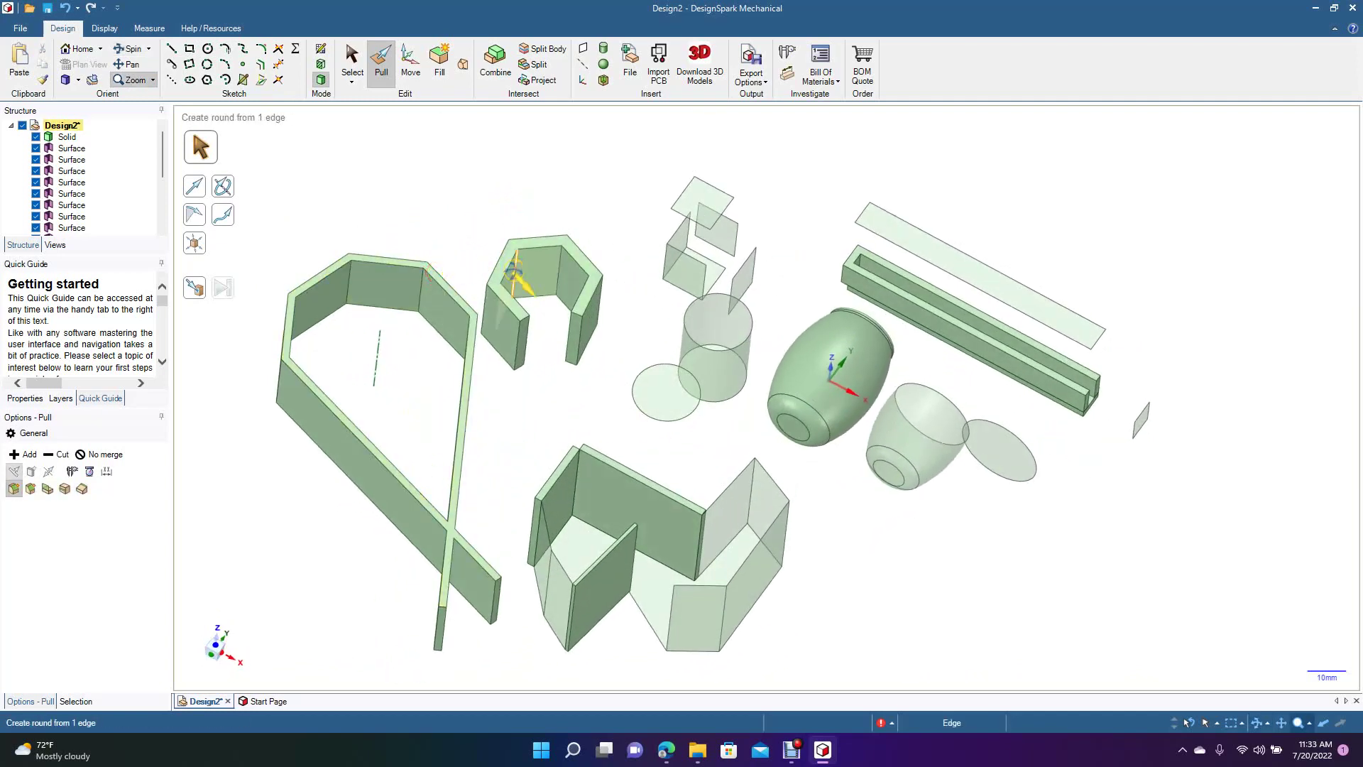
key("ctrl+a")
key("Delete")
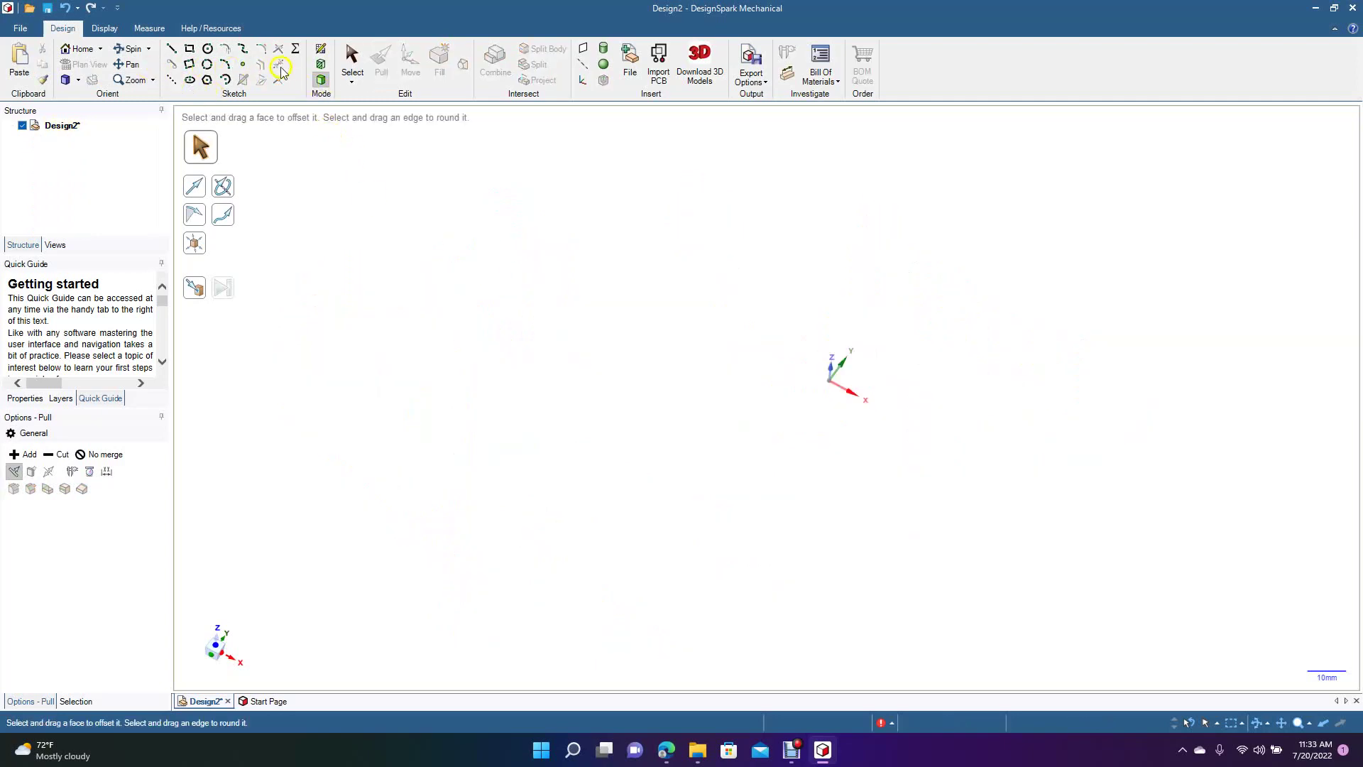
Enter Section mode in the empty design and orient the view to Front for choosing the section plane.
left_click(319, 66)
left_click(744, 548)
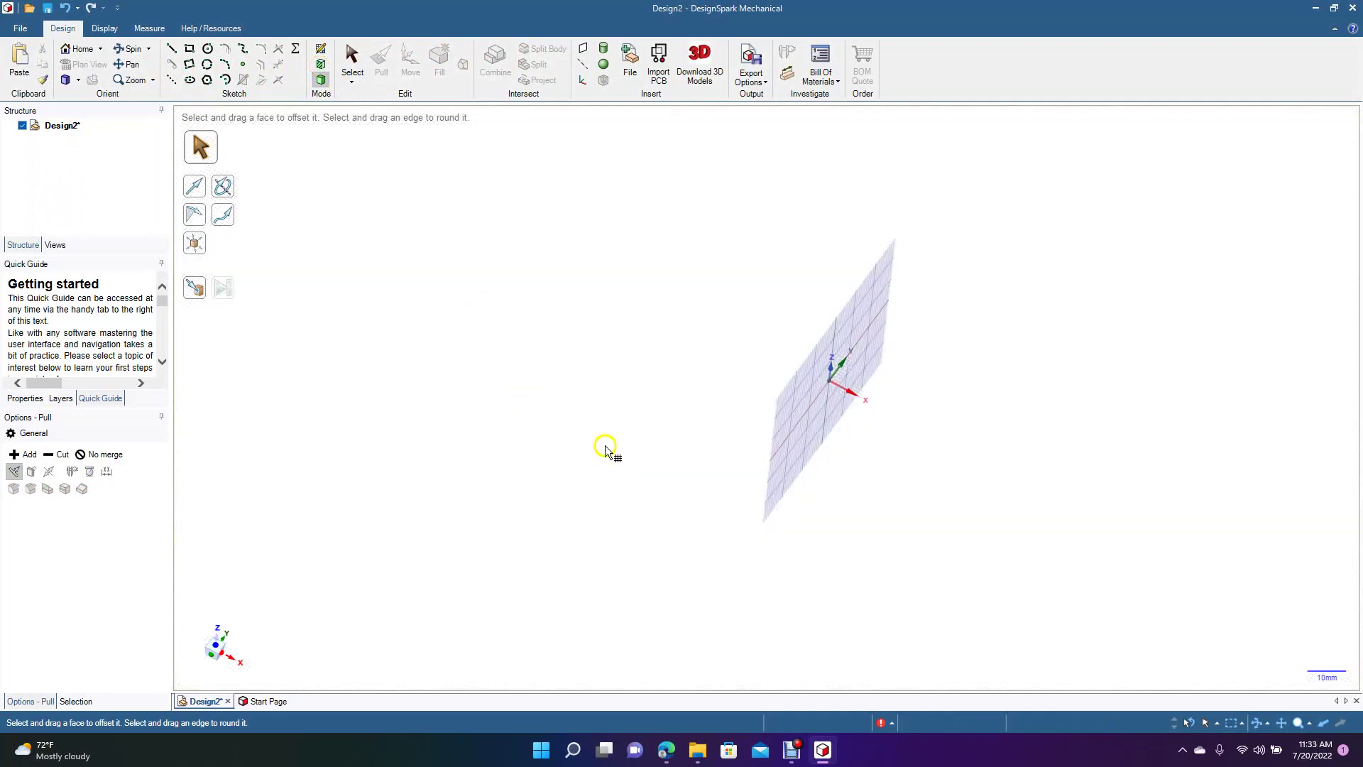
left_click(69, 79)
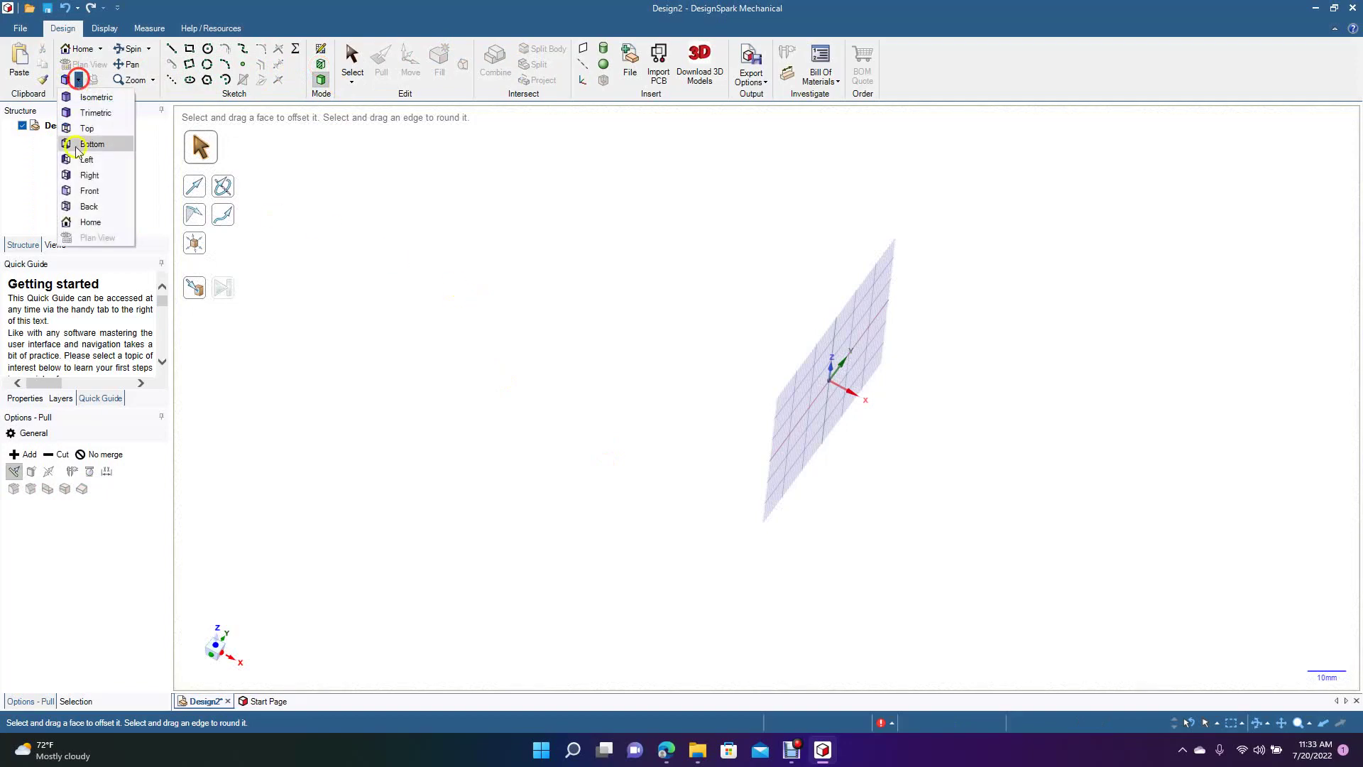
left_click(89, 203)
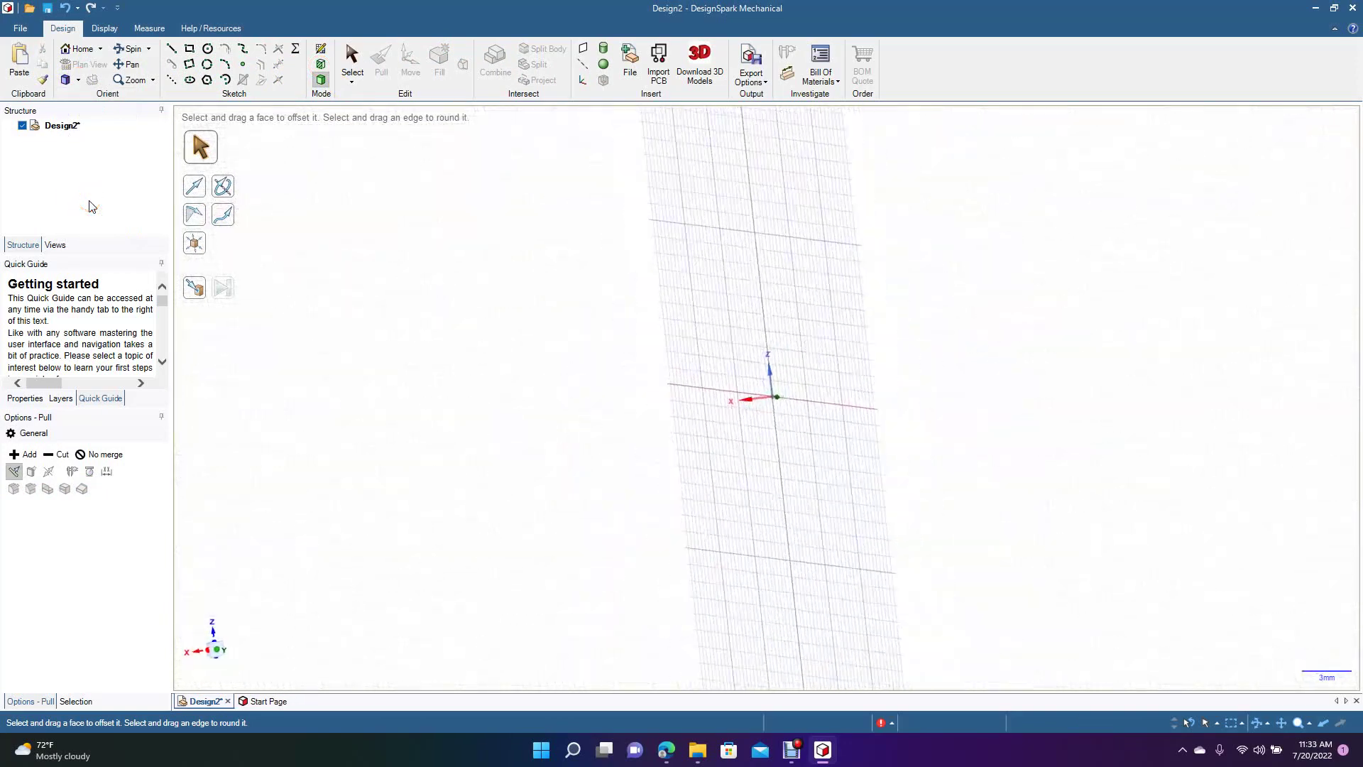
left_click(80, 81)
left_click(90, 186)
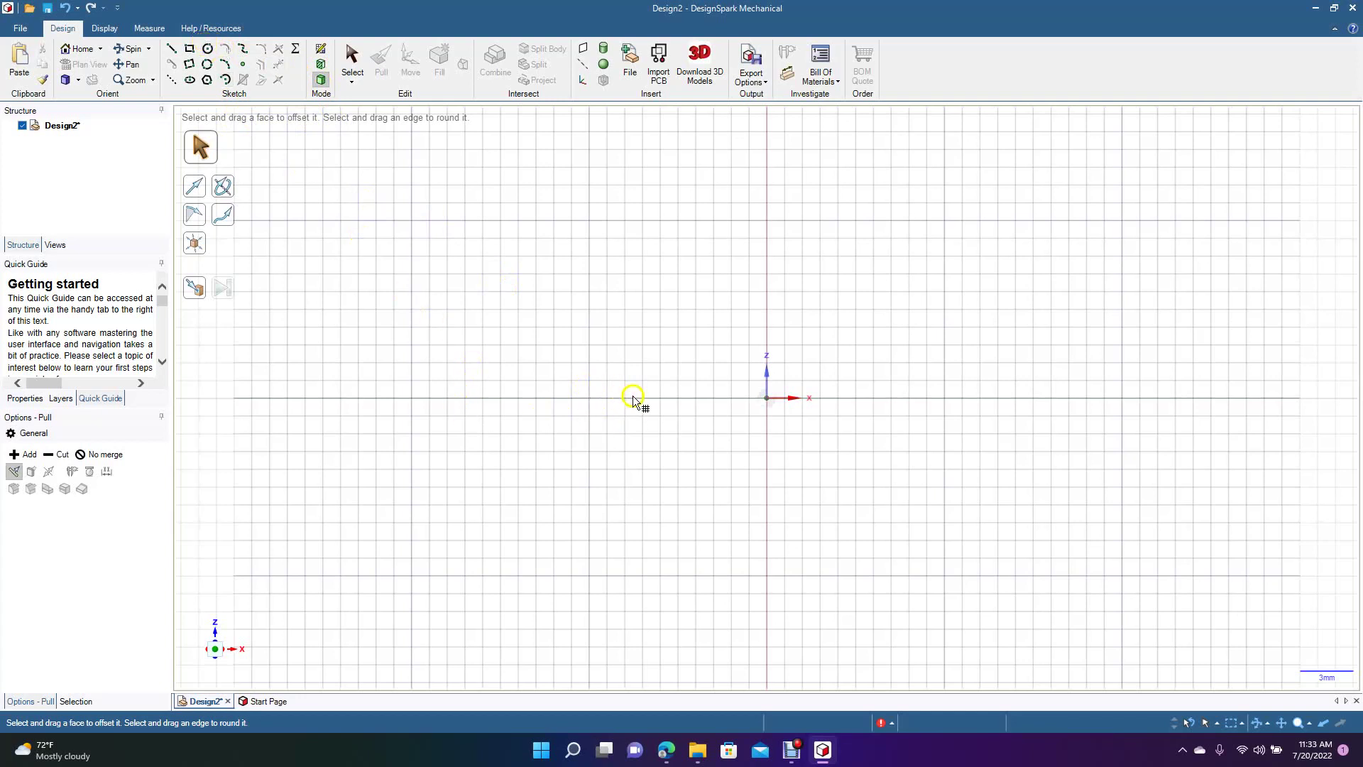
Start the Rectangle sketch tool on the front plane and switch from Sketch mode to Section mode.
left_click(189, 48)
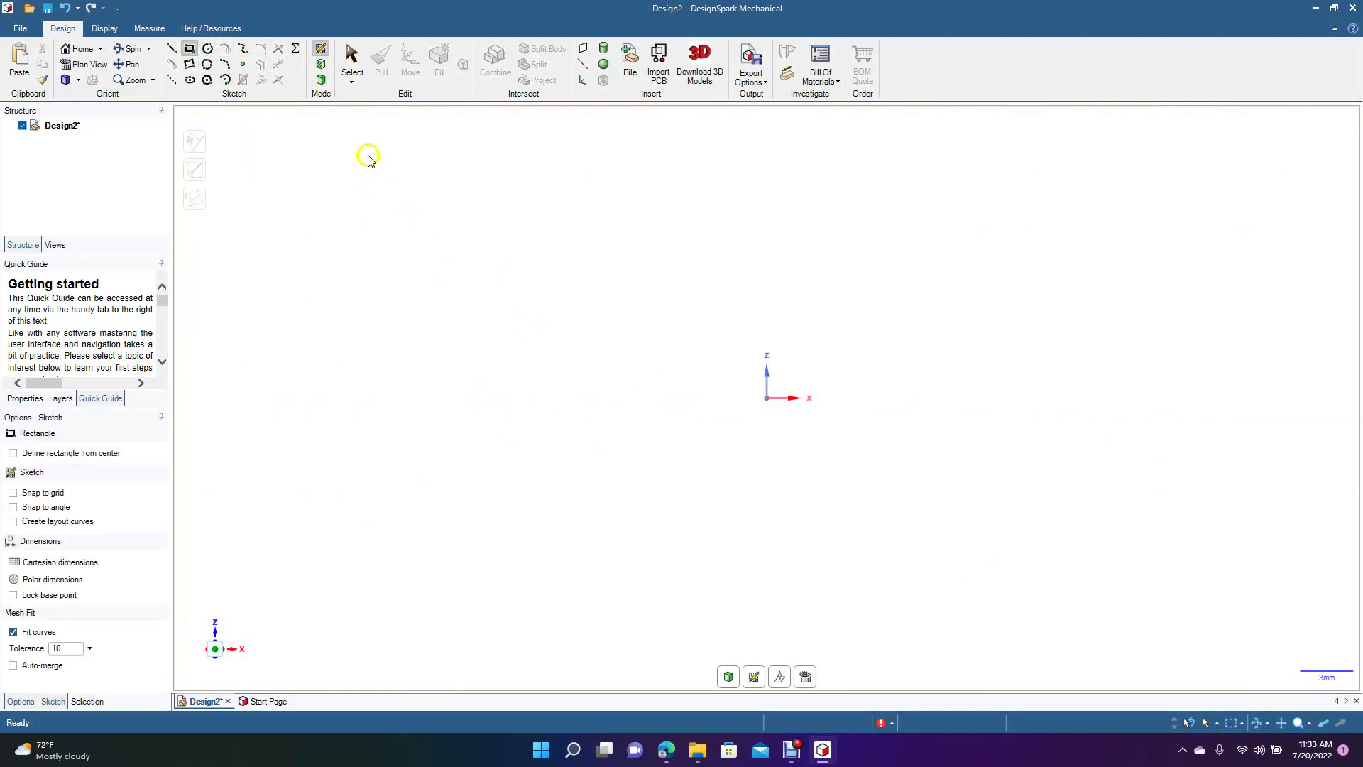
left_click(321, 63)
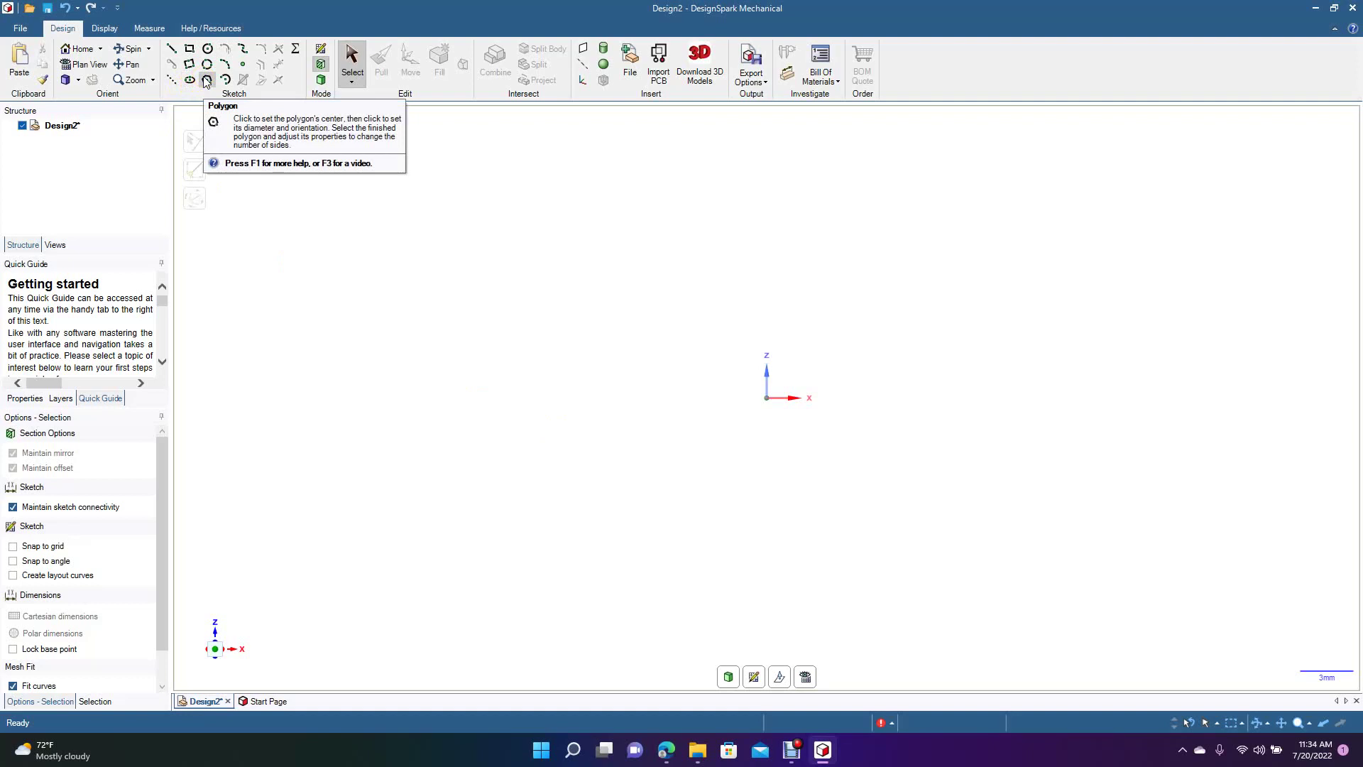
left_click(433, 409)
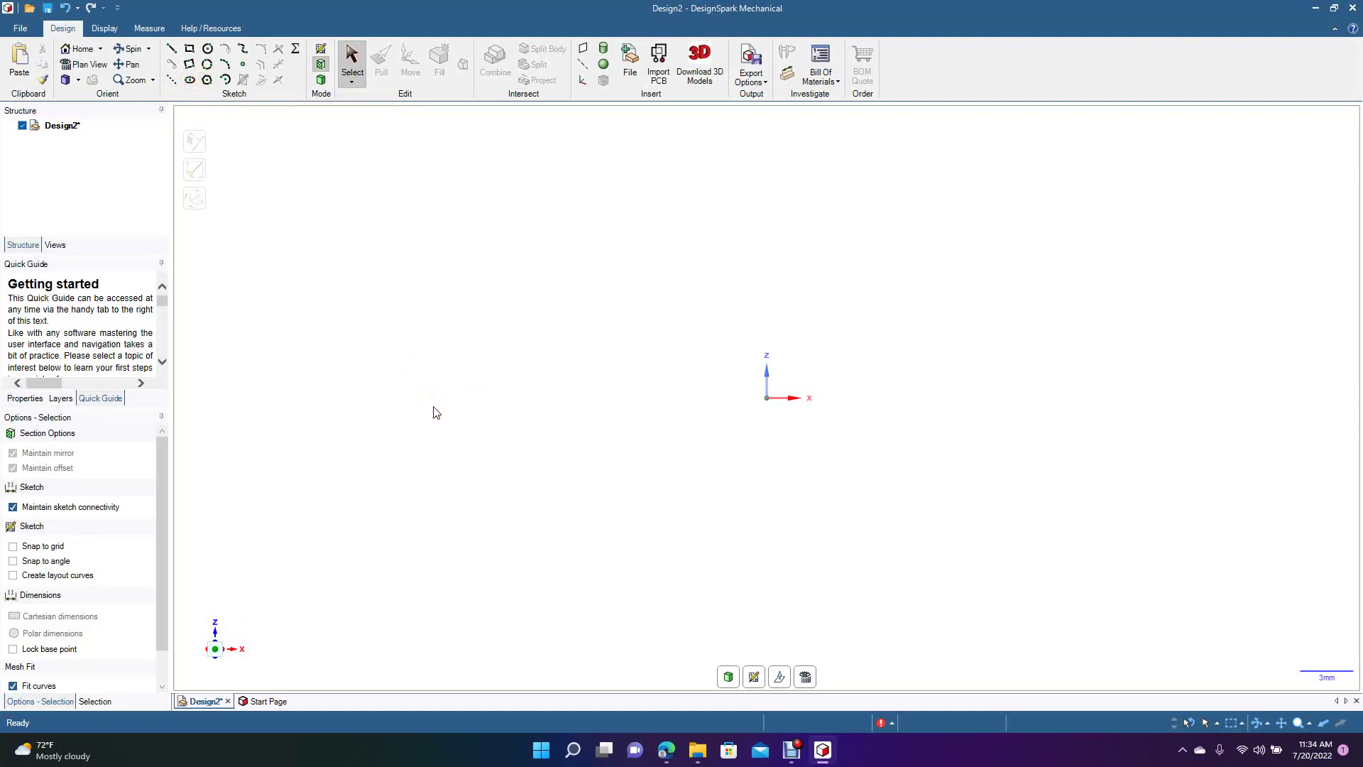